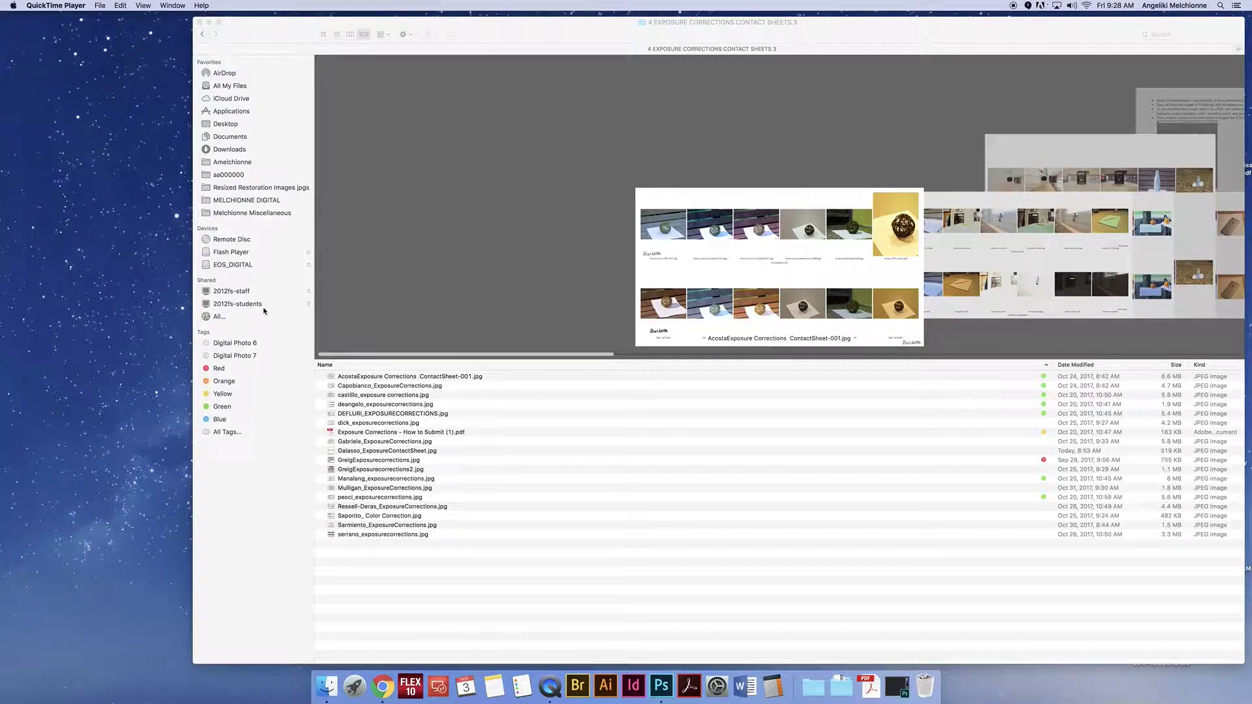
Step: Bring Finder forward and open the 2012fs-students share listed under Shared
click(262, 310)
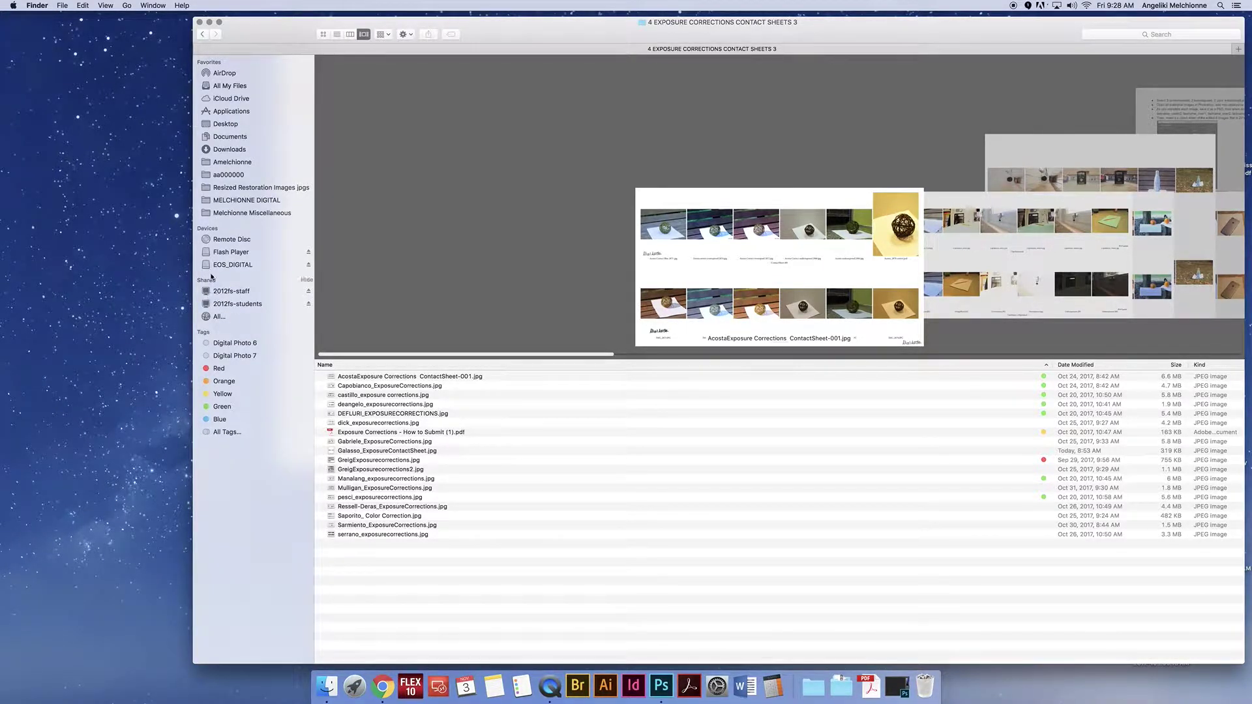
click(228, 304)
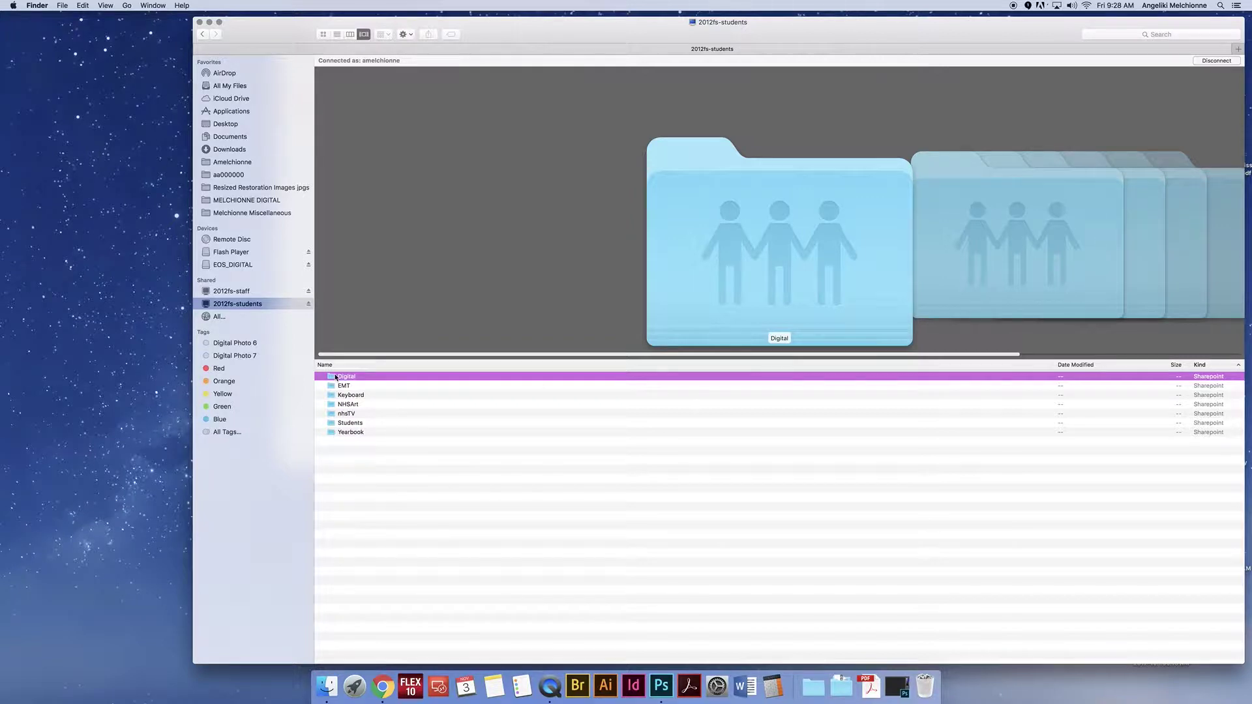
Step: Open the Students folder on the 2012fs-students share
click(352, 424)
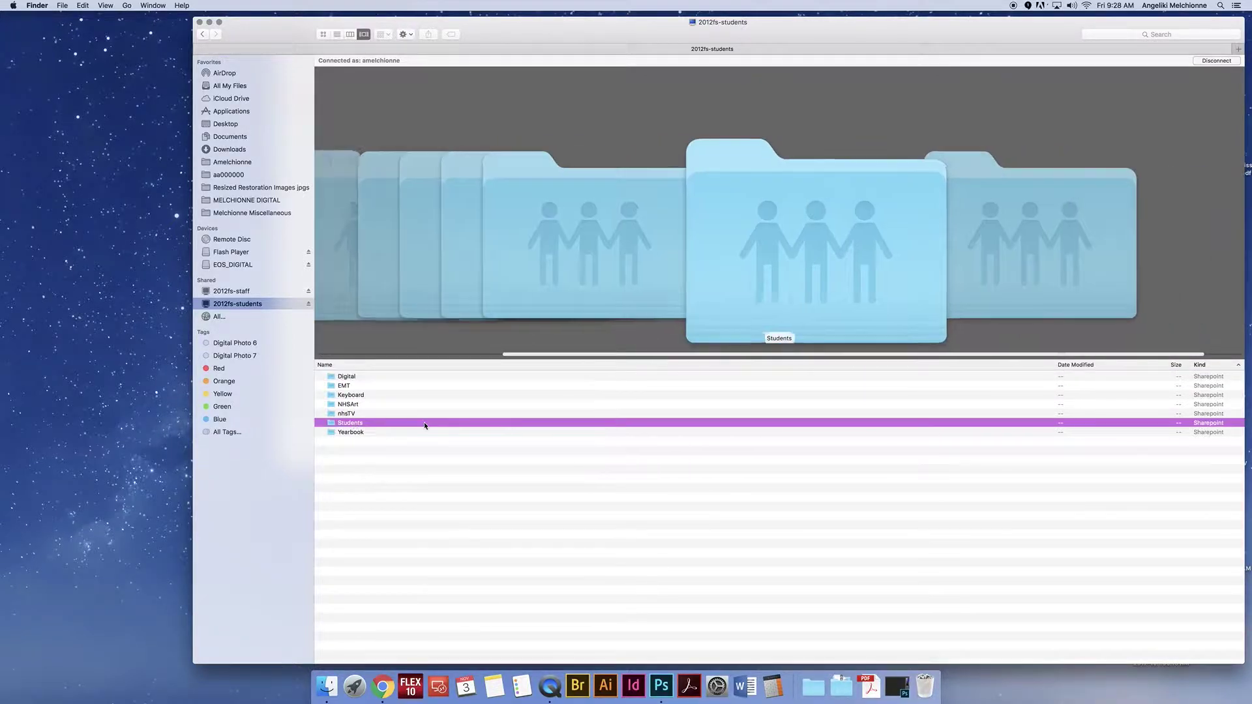
double_click(336, 425)
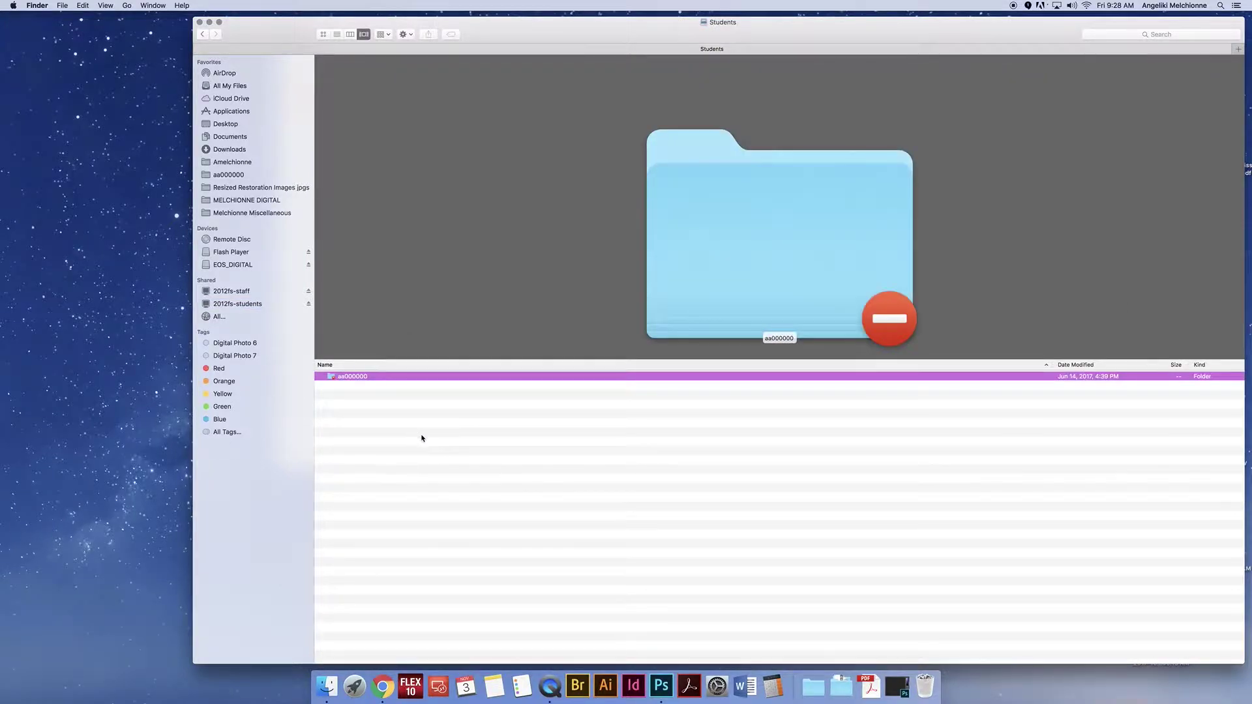
scroll(391, 450, down, 10)
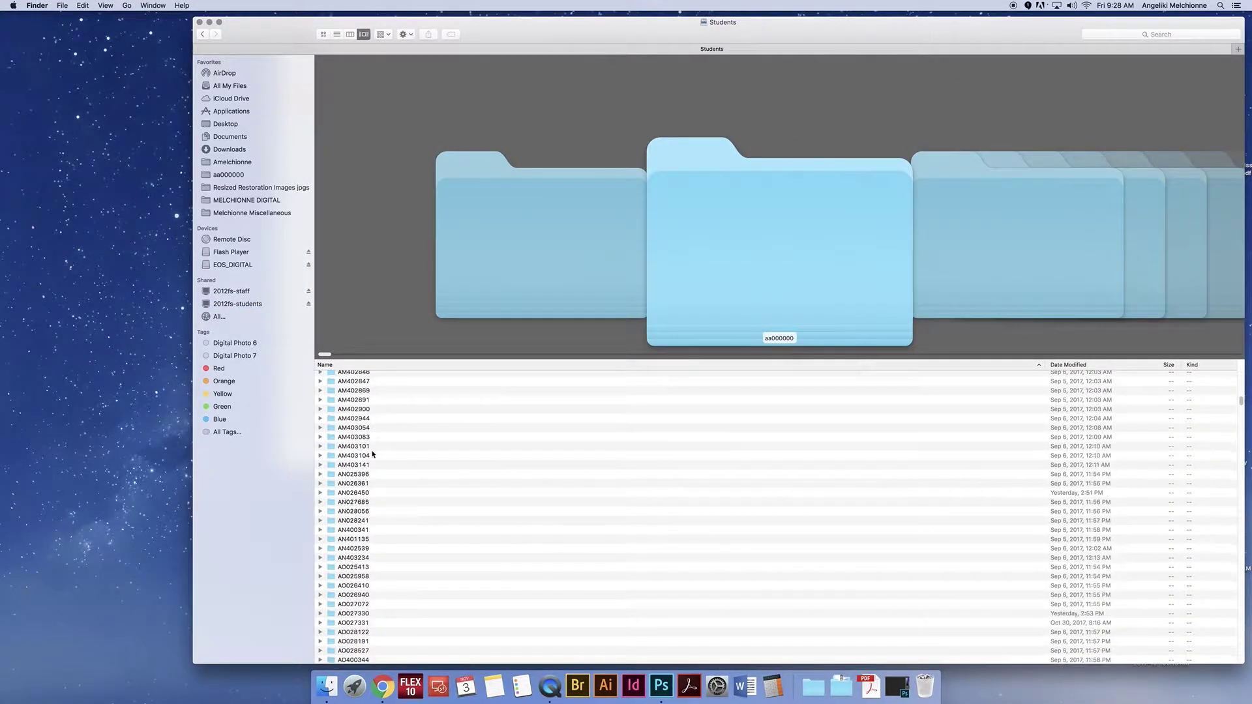
scroll(369, 470, up, 15)
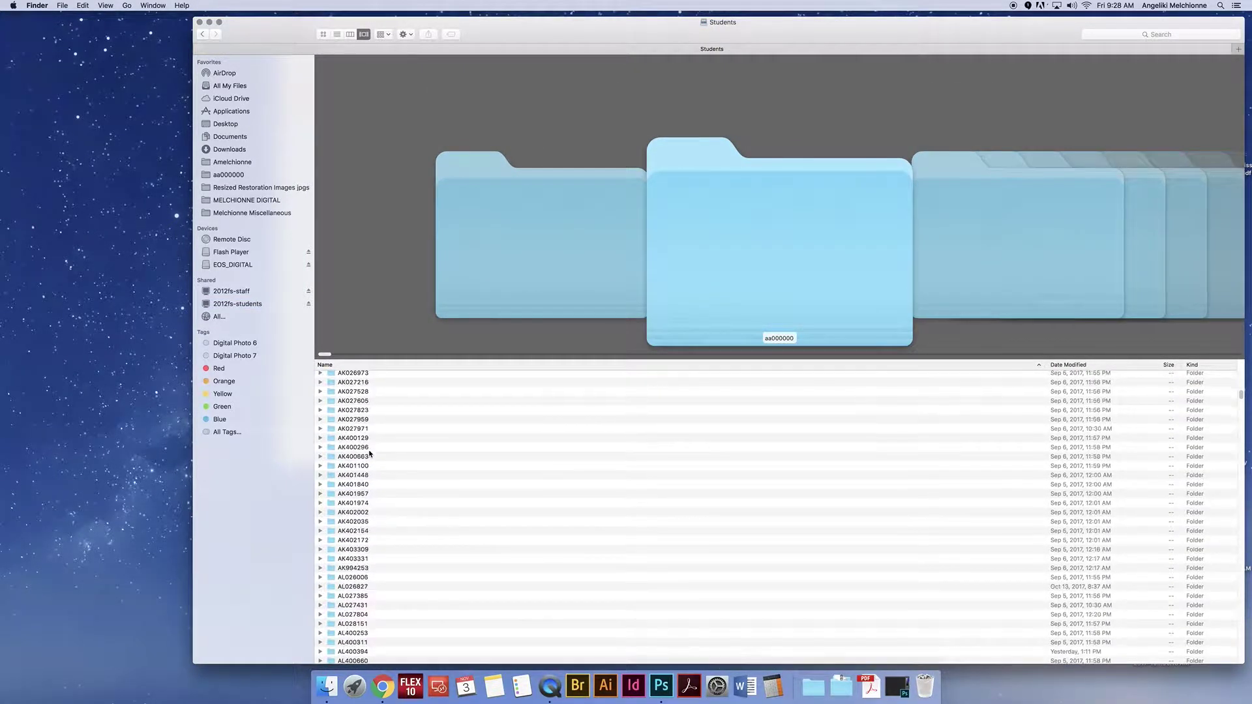
Step: Jump from aa000000 down to the student folders starting with 'lf' and move the window up-left
click(366, 387)
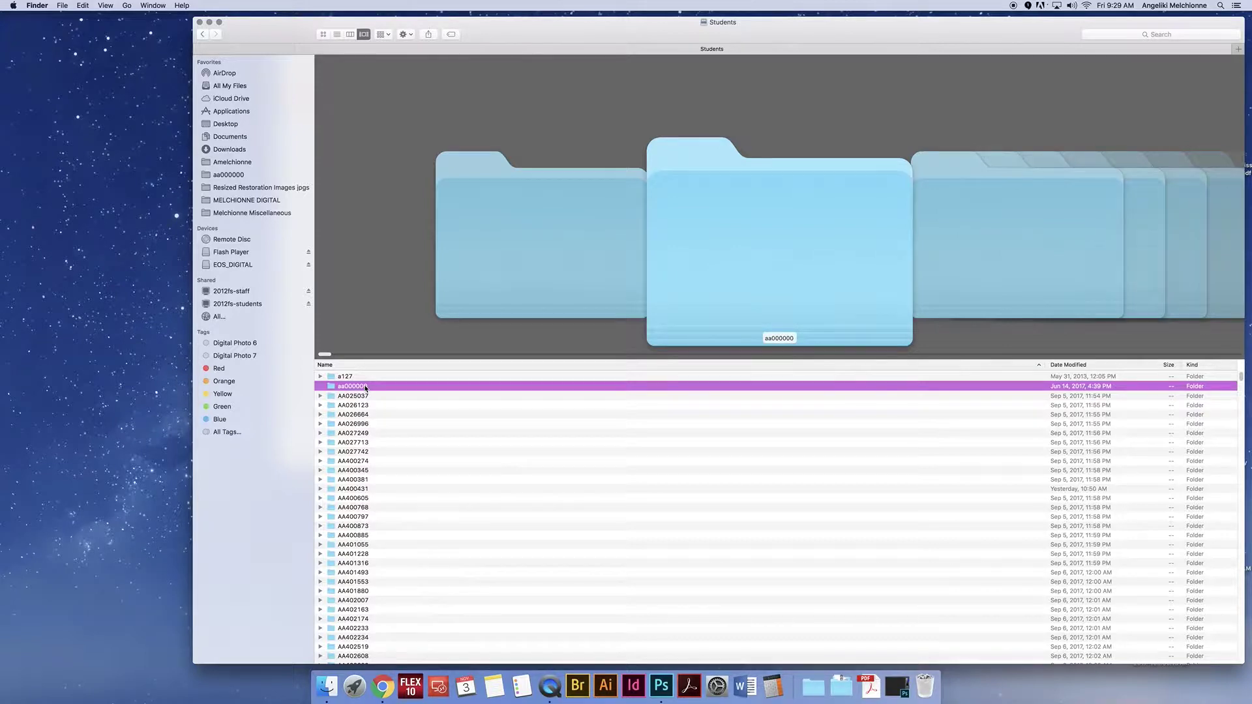
text(lf)
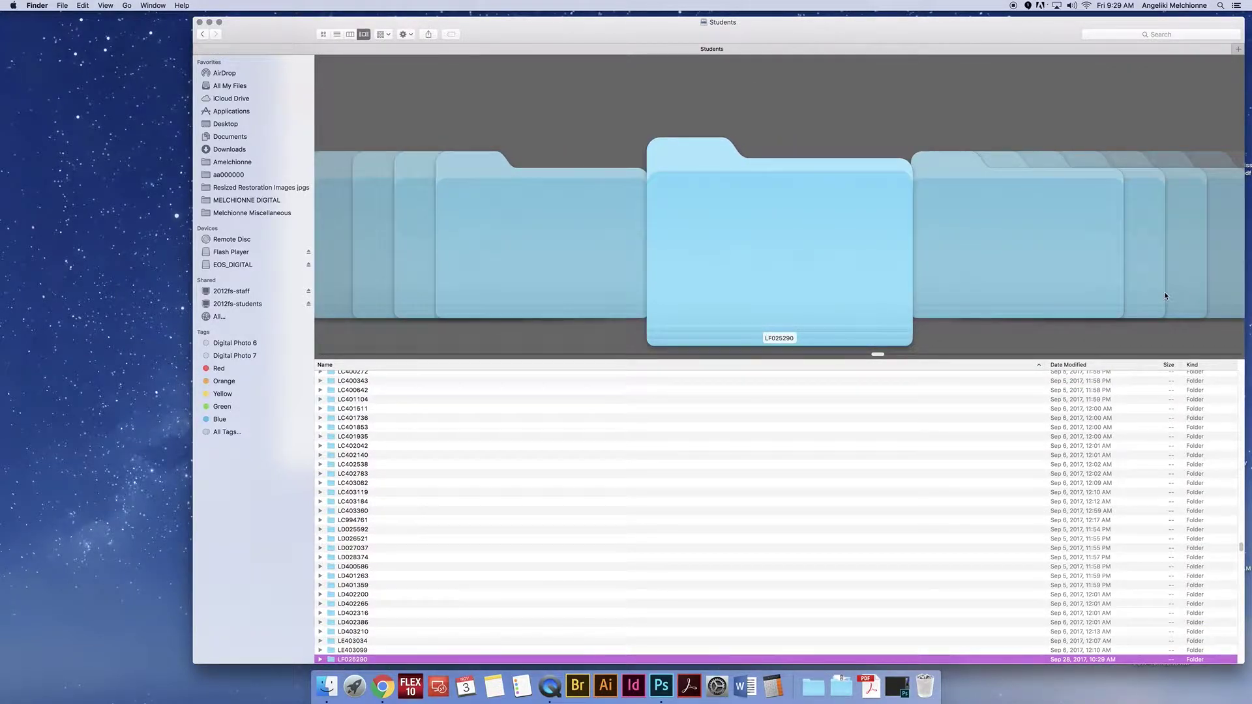
drag(1174, 26, 1088, 21)
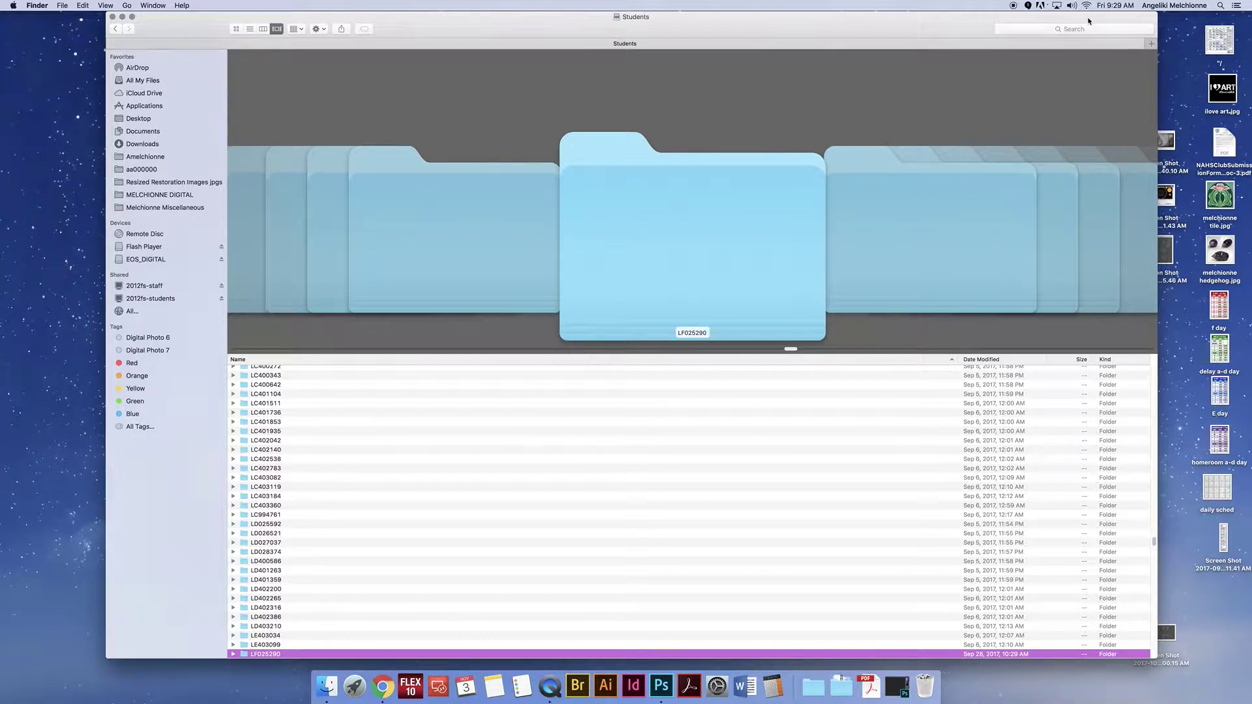
Step: Reopen Students, jump to the 'gs' folders, and drag a GS student folder into the sidebar Favorites
click(150, 299)
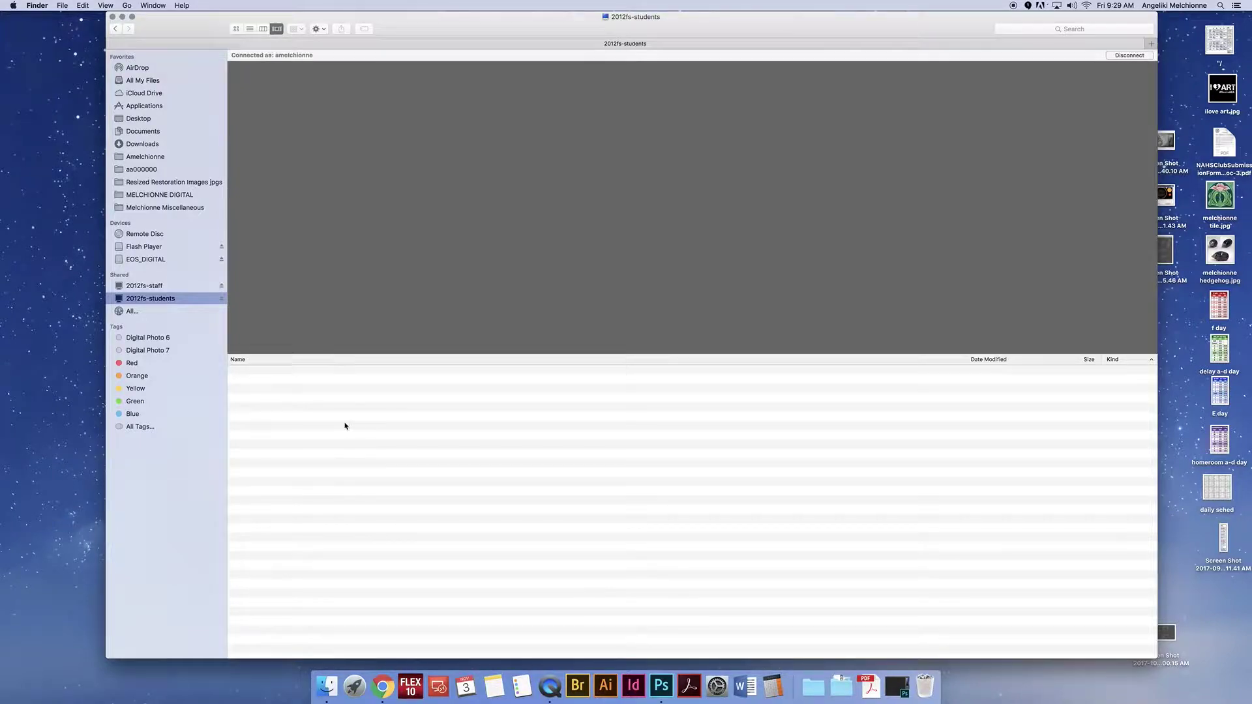
double_click(271, 418)
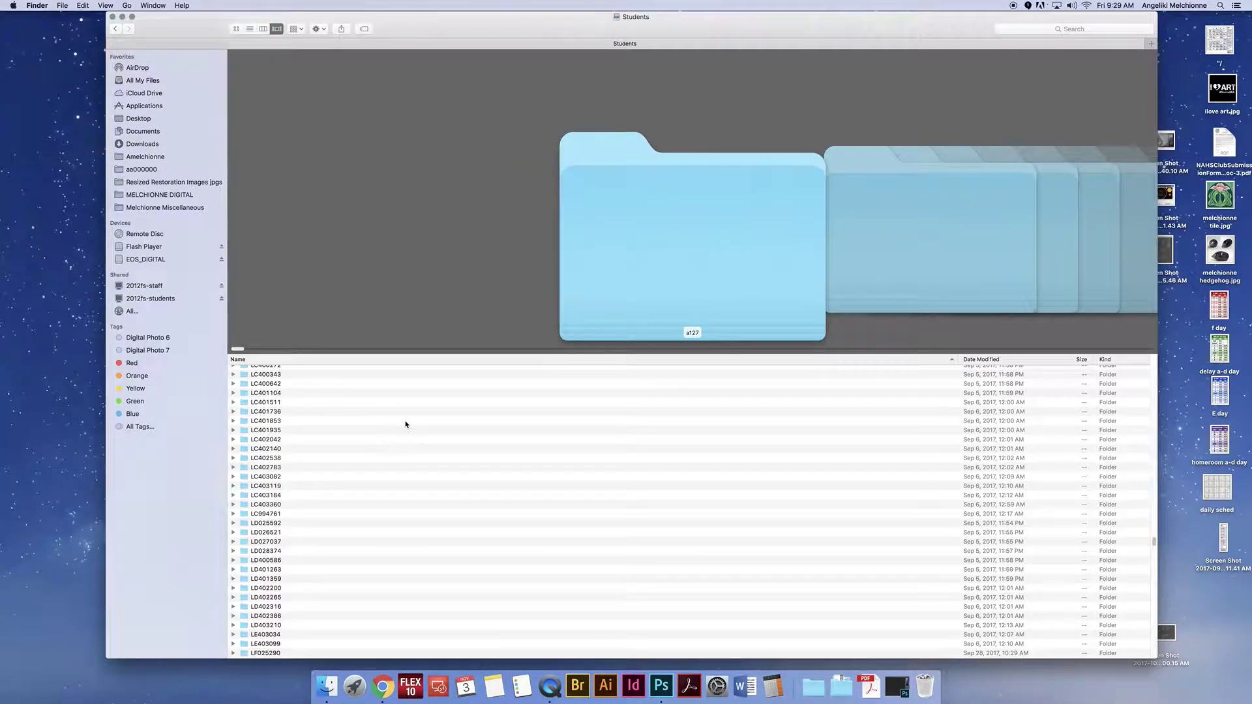
text(gs)
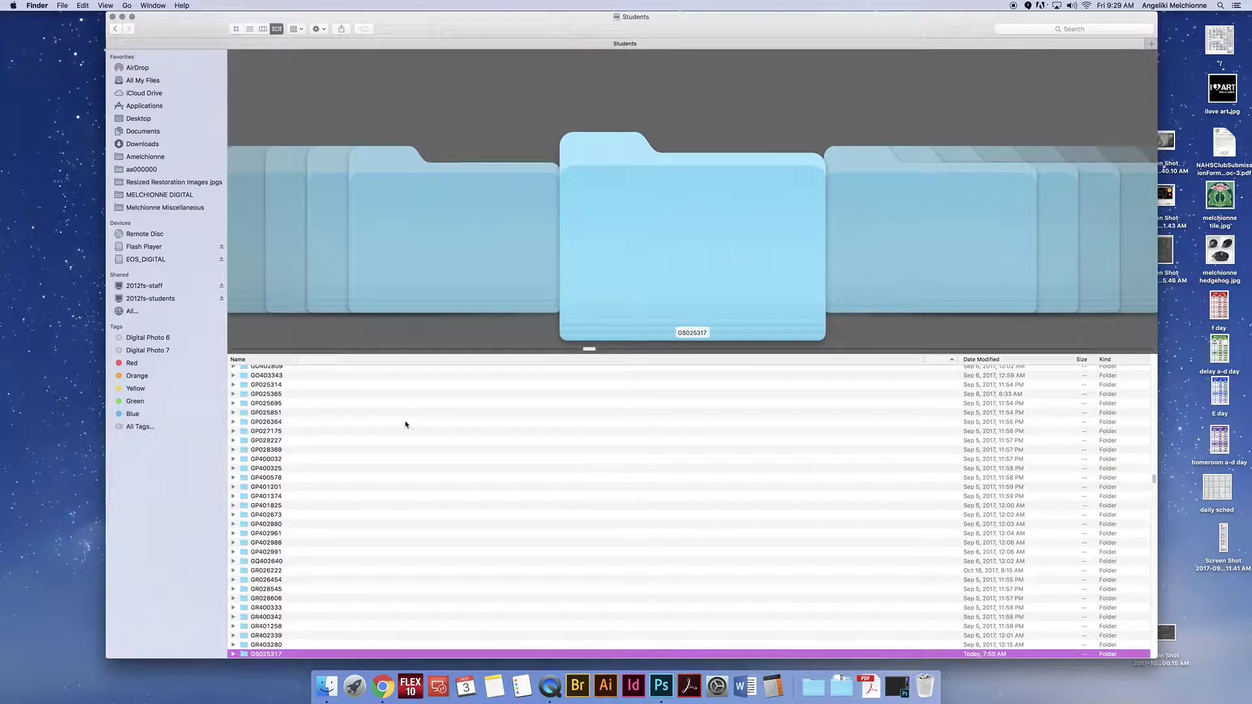
scroll(403, 431, down, 3)
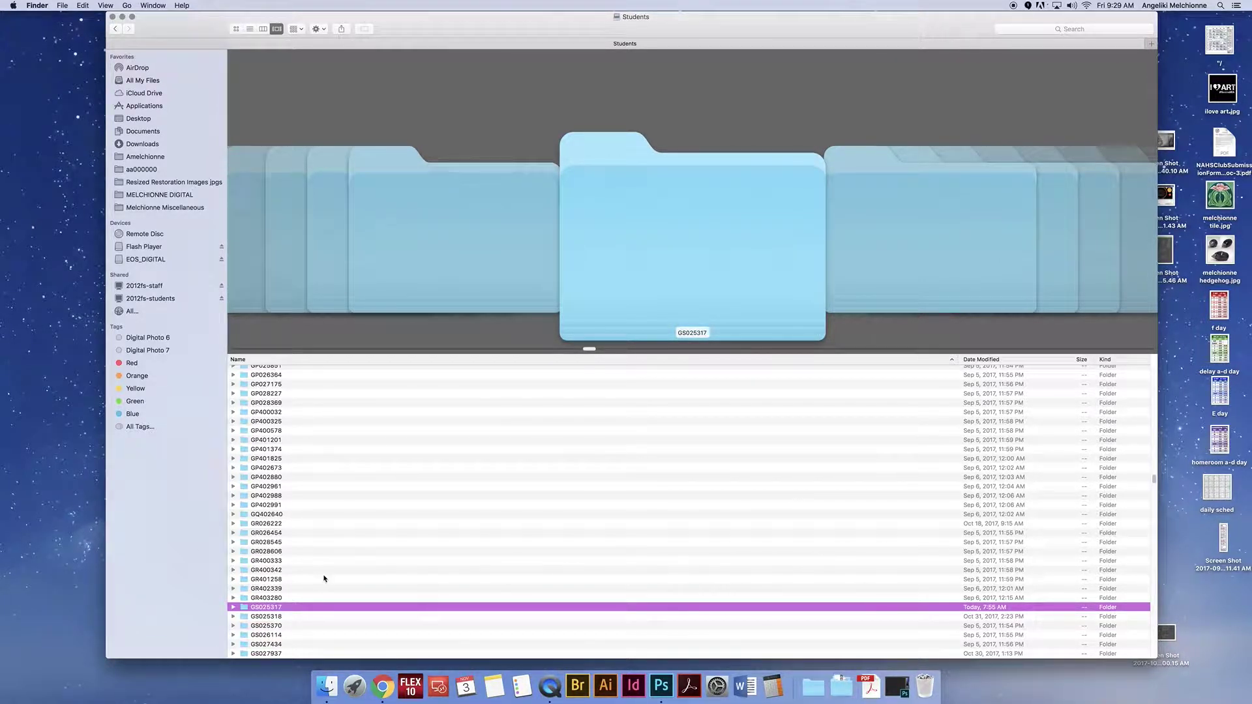
click(247, 608)
drag(247, 608, 120, 173)
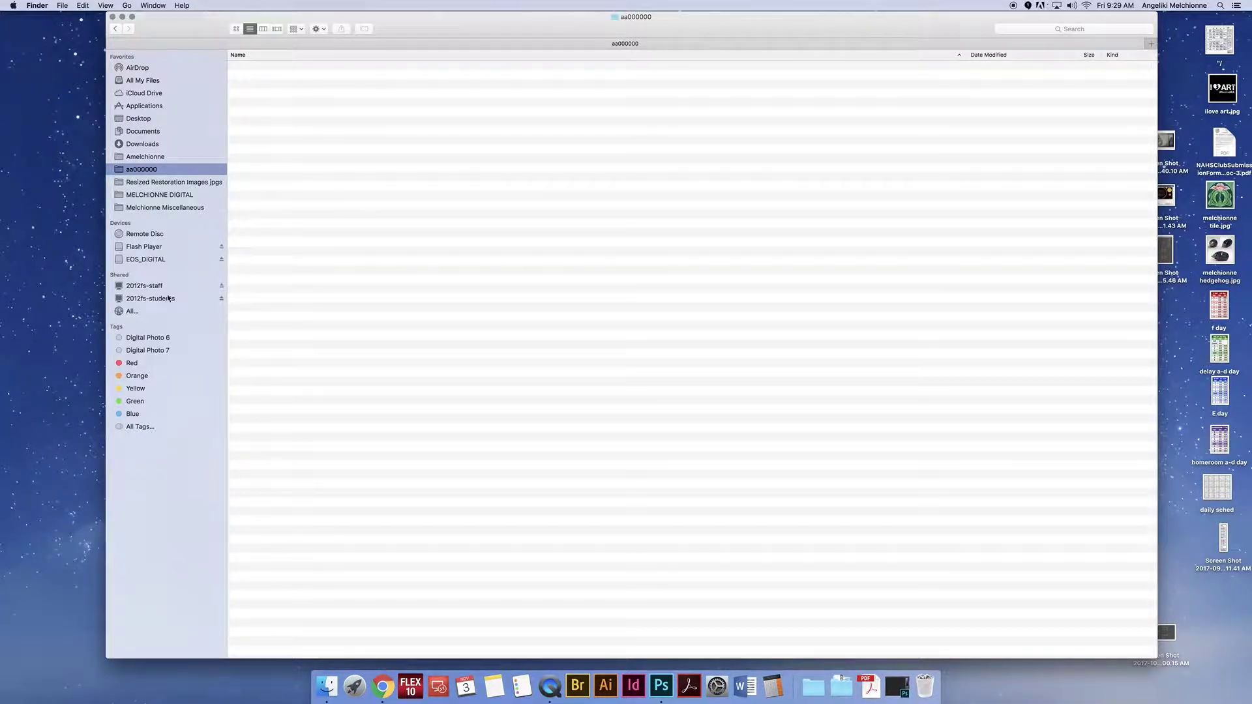
Step: Open NHSArt on the share in column view and enter the teacher's folder
click(168, 298)
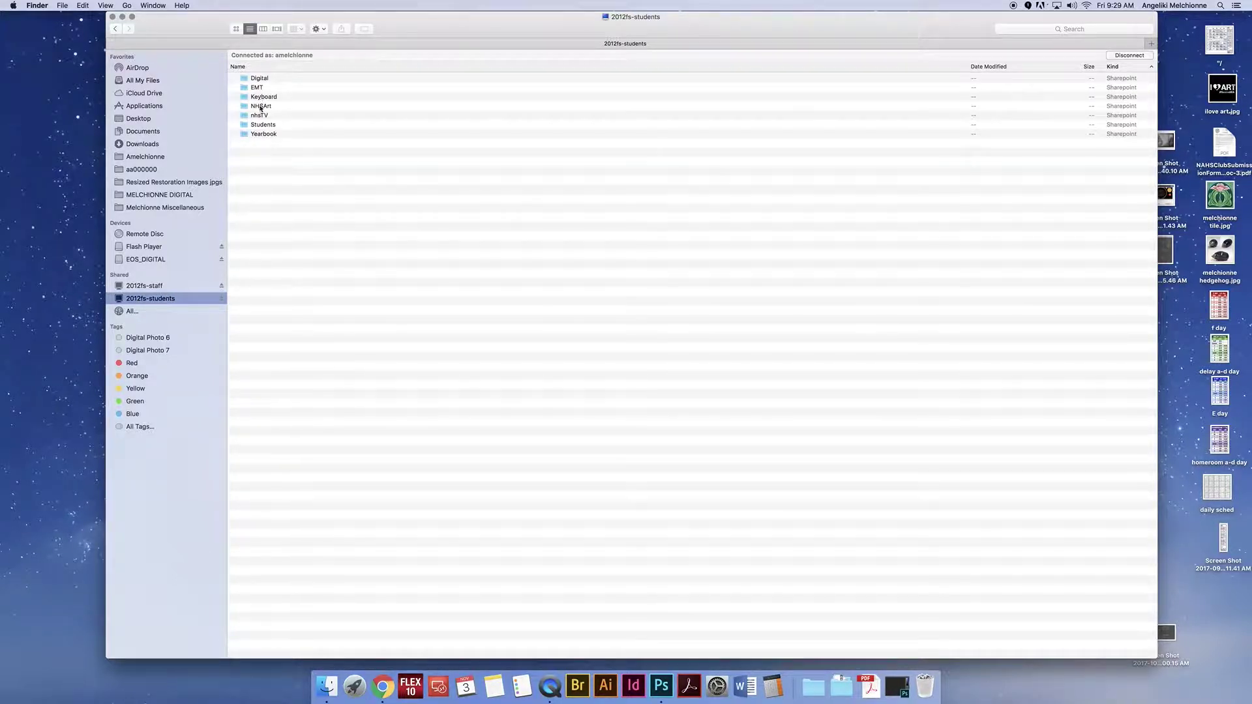
click(262, 106)
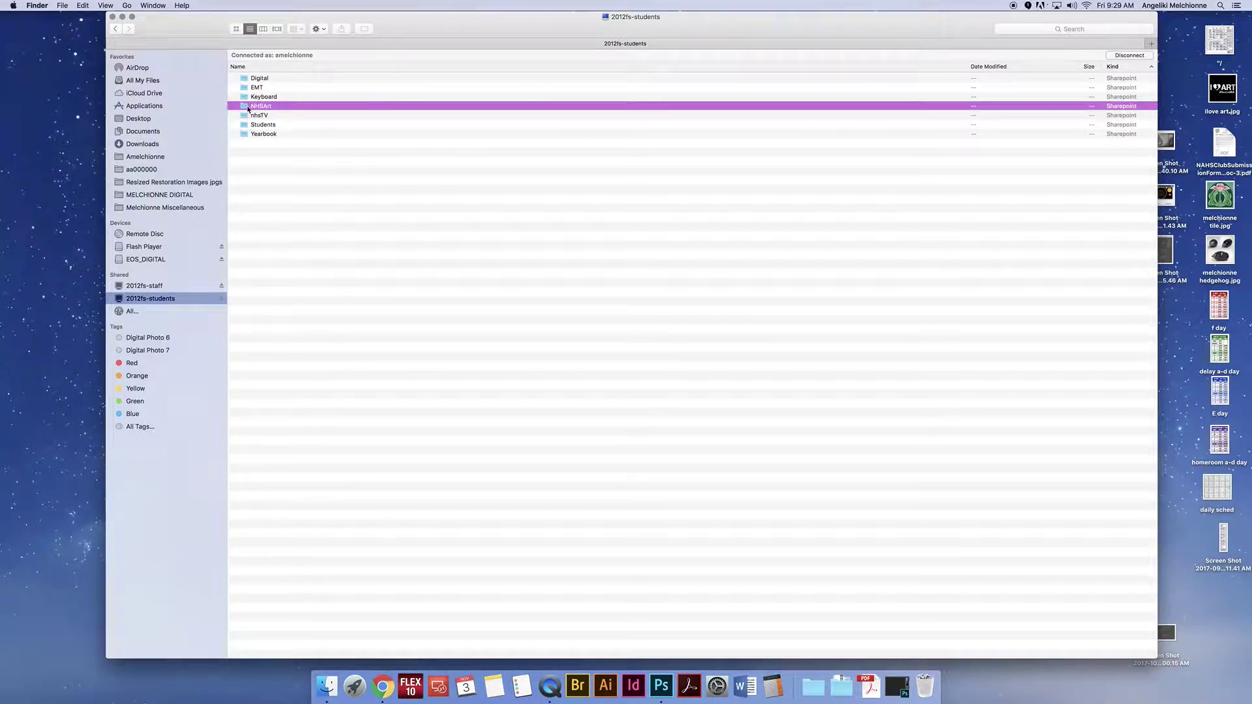
double_click(249, 107)
key(super+3)
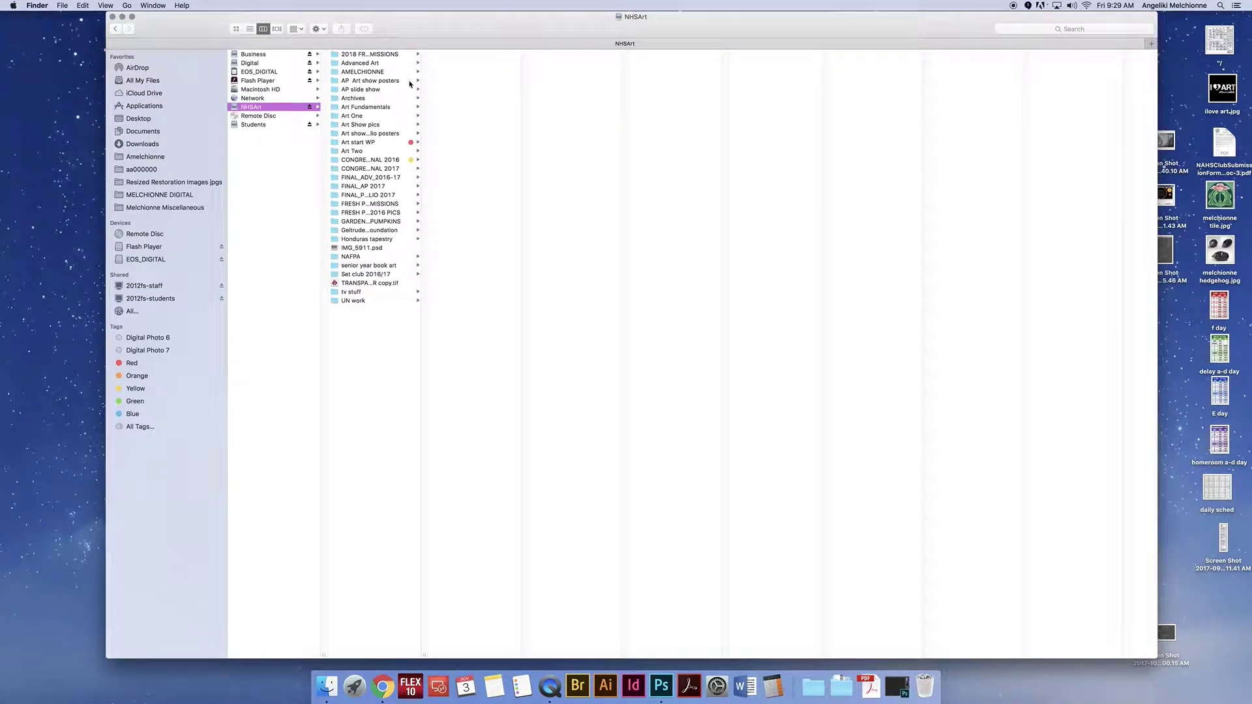
click(361, 73)
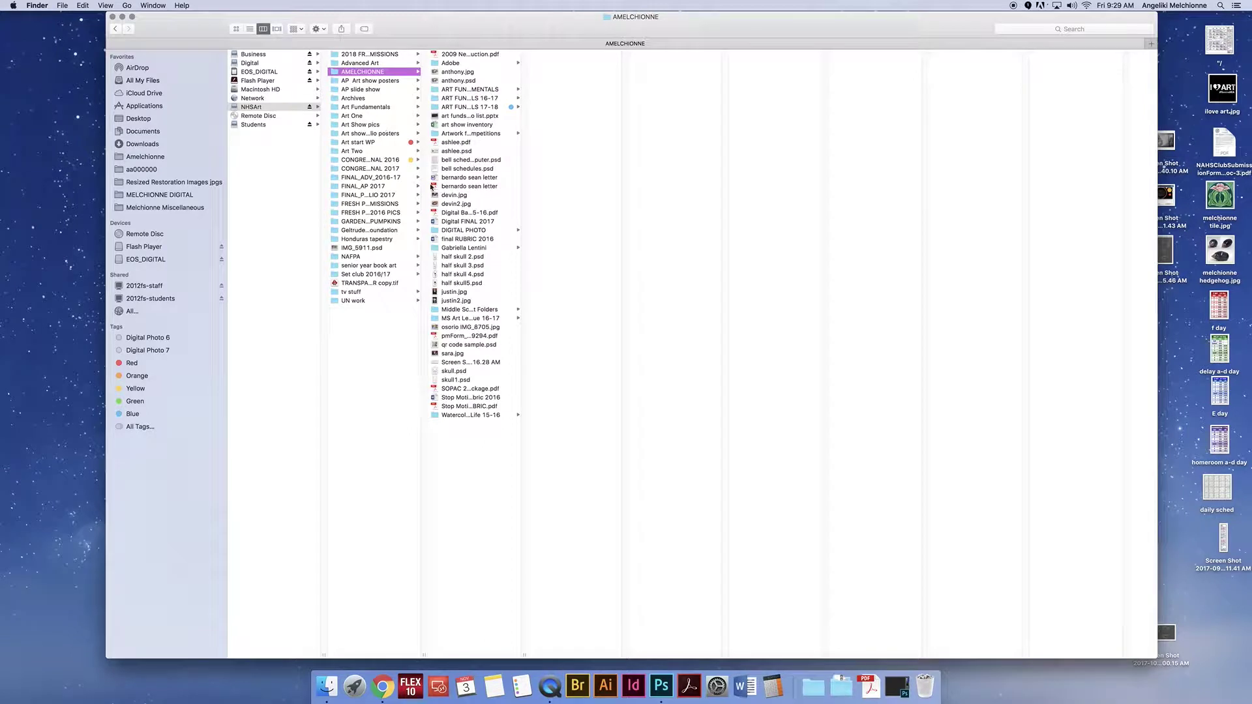
Step: Add ART FUNDAMENTALS 17-18 to the sidebar Favorites and open it from there
drag(525, 654, 581, 648)
click(471, 108)
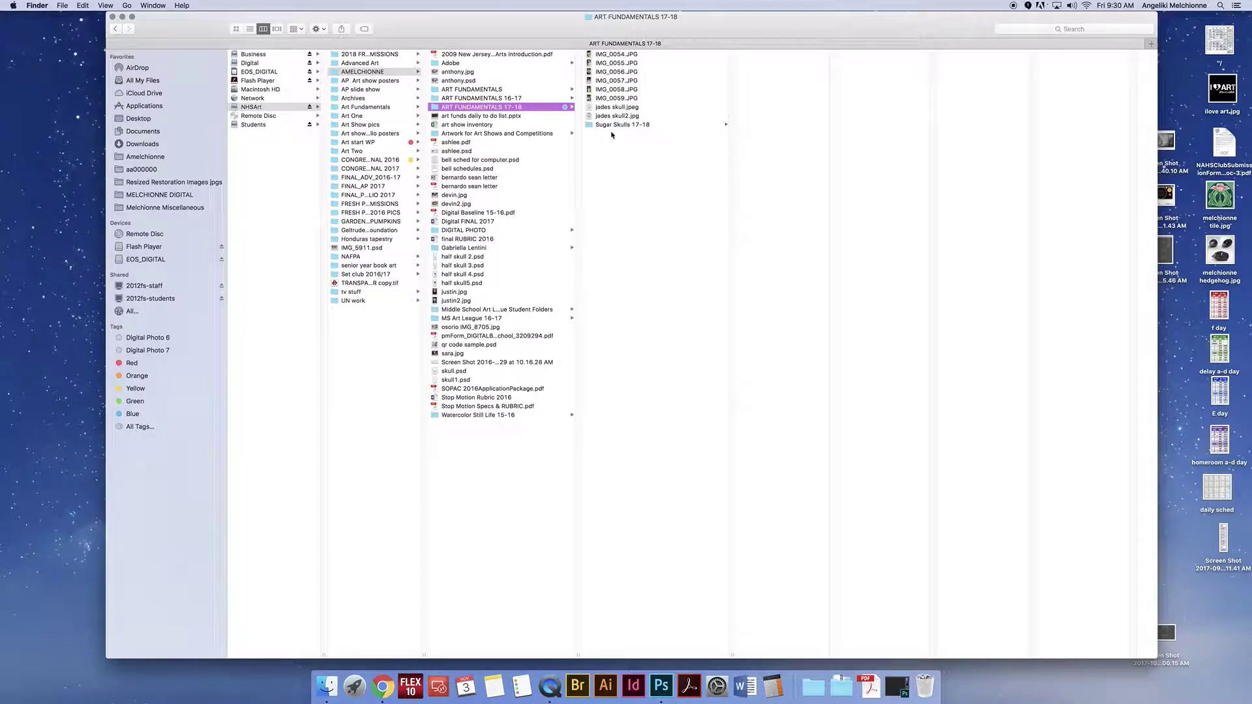
drag(436, 109, 176, 213)
click(167, 222)
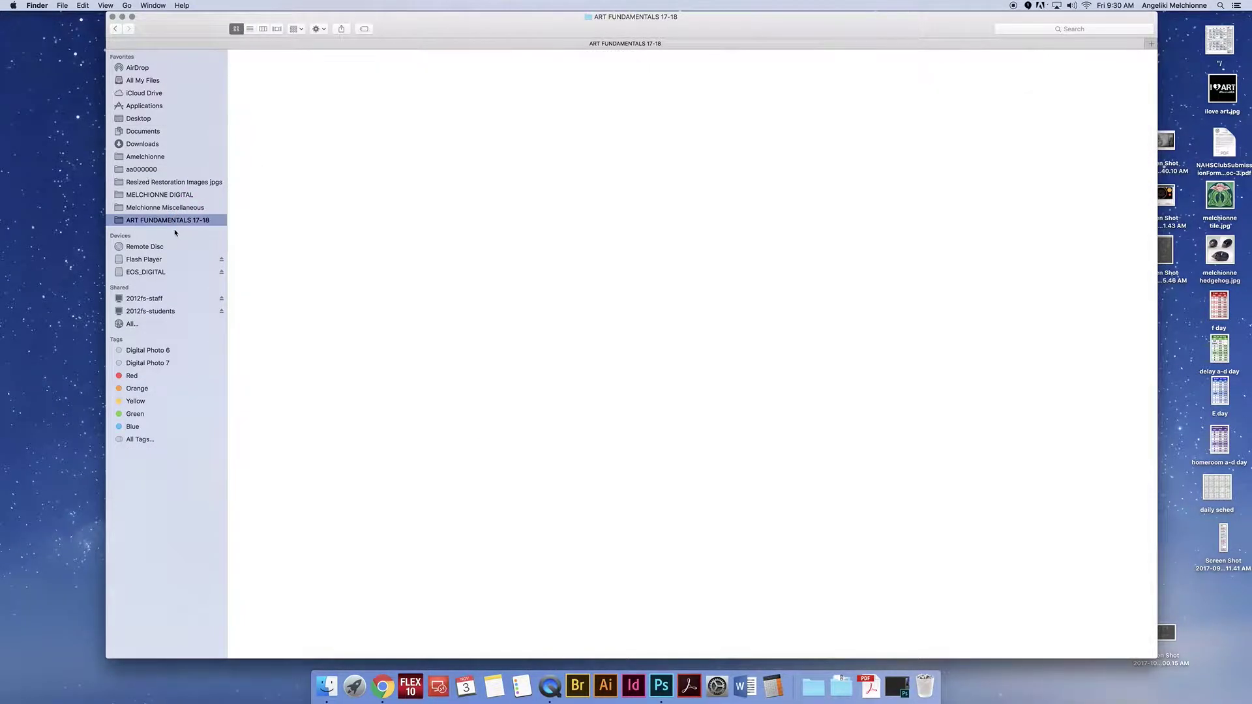
Step: Open the Sugar Skulls 17-18 folder in column view with a wider image column
click(262, 28)
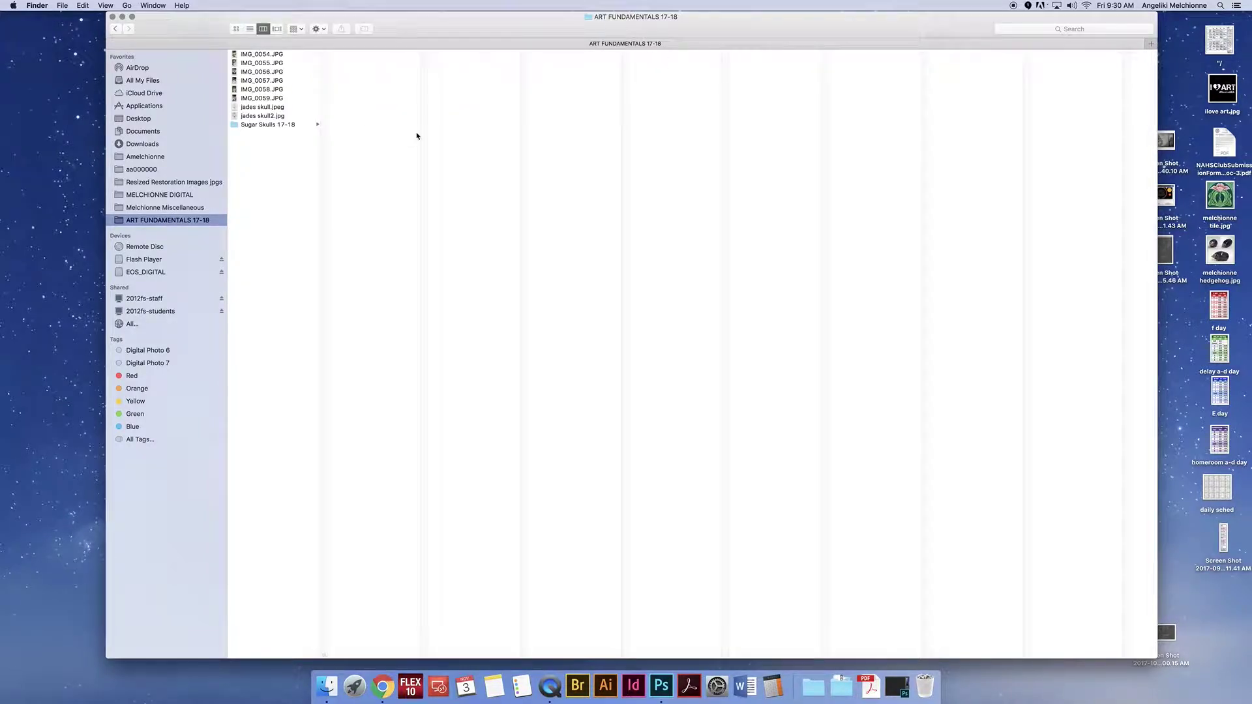
click(253, 125)
drag(424, 655, 546, 655)
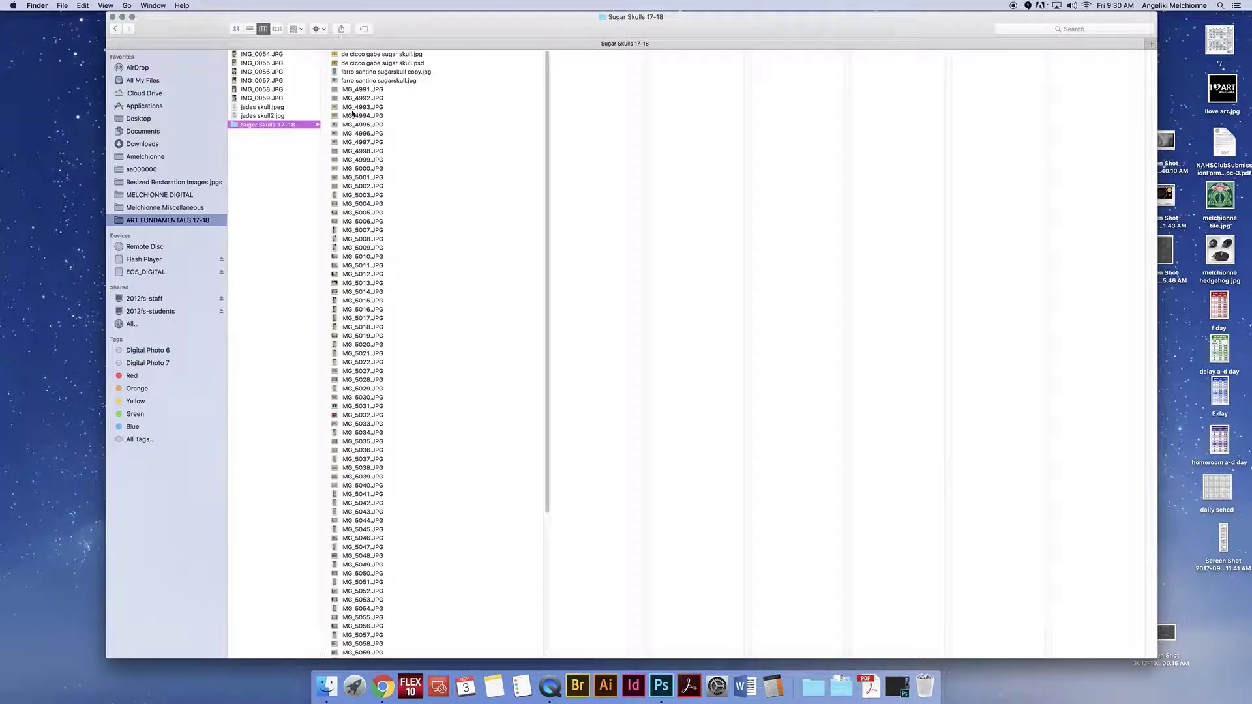
Step: Preview the sugar skull photos from IMG_5012.JPG down to IMG_9628.JPG
click(367, 275)
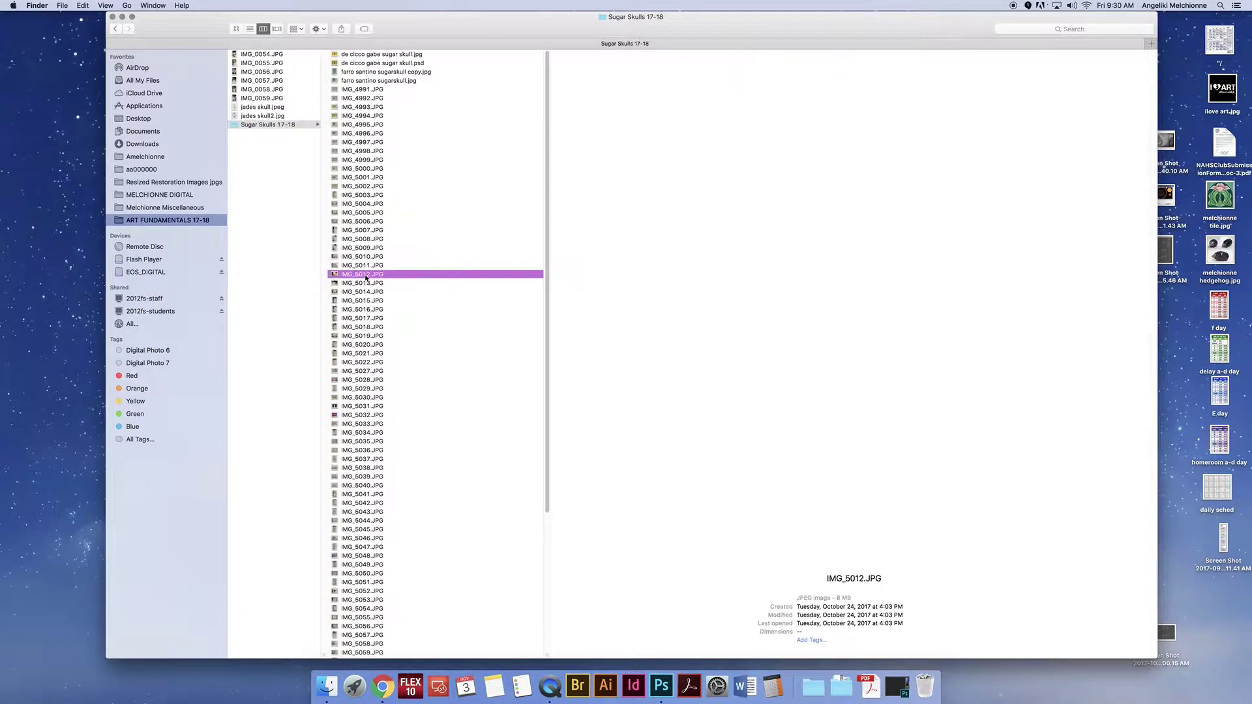
key(Down)
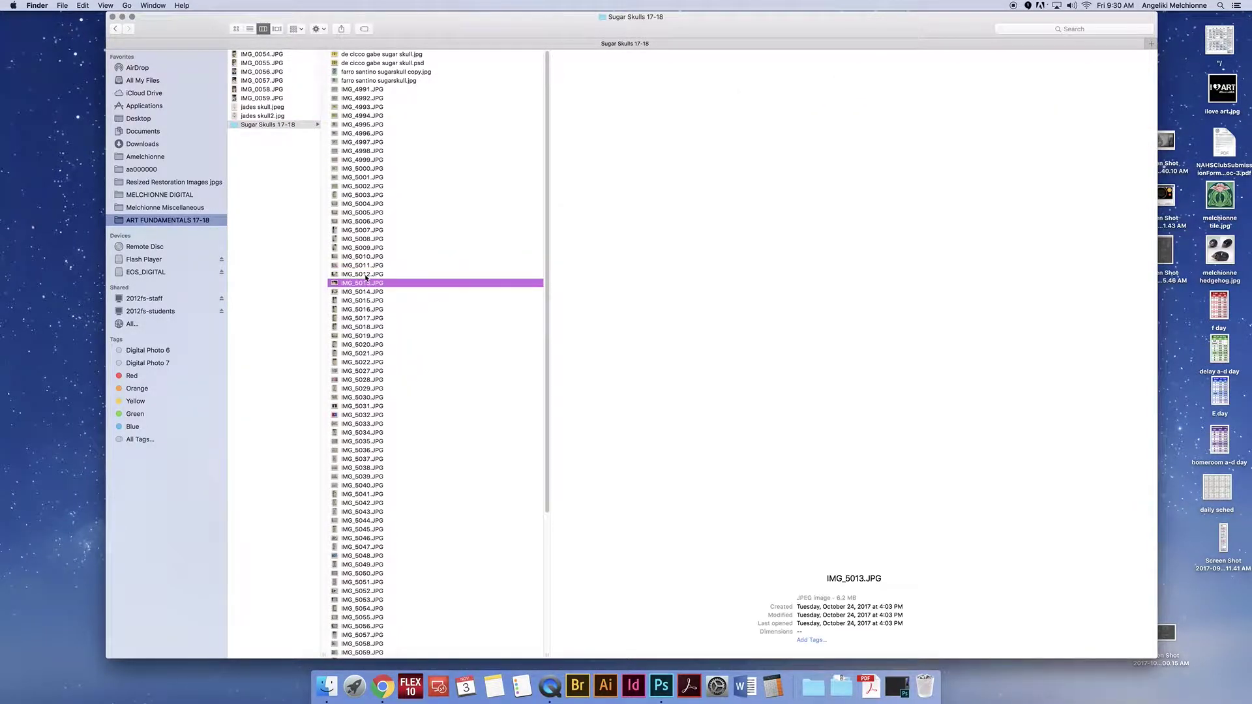
click(385, 435)
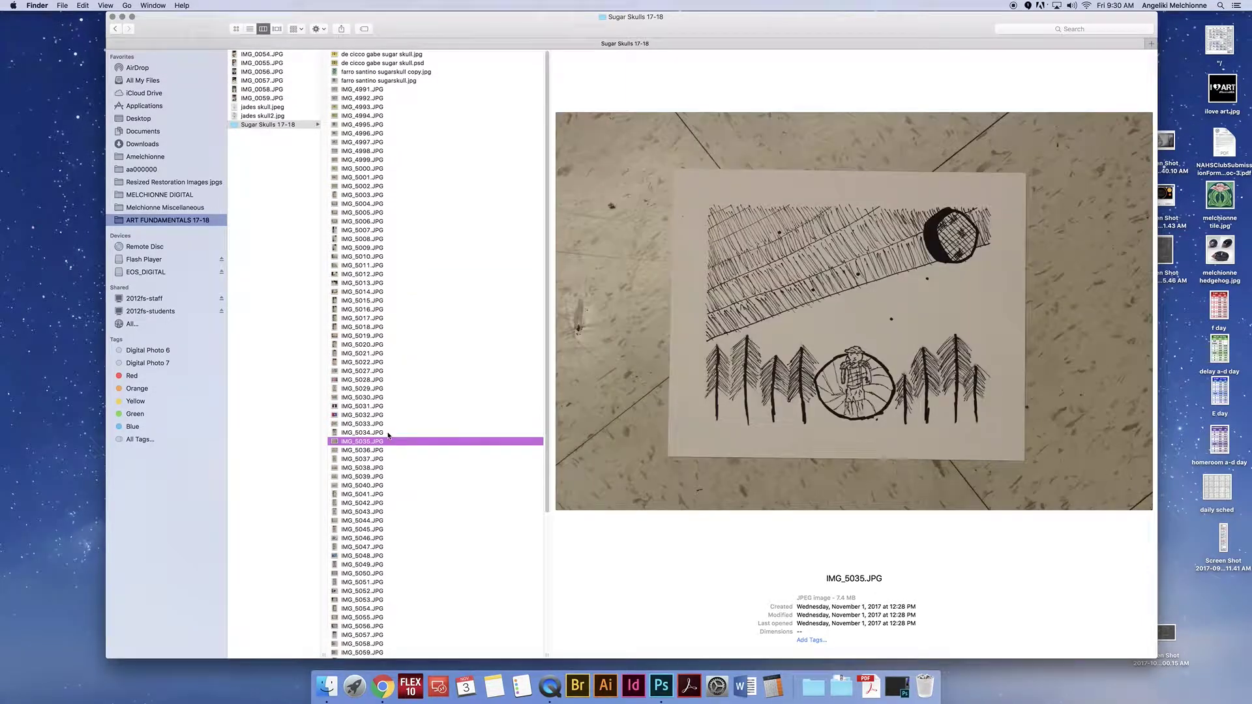
click(367, 486)
click(368, 529)
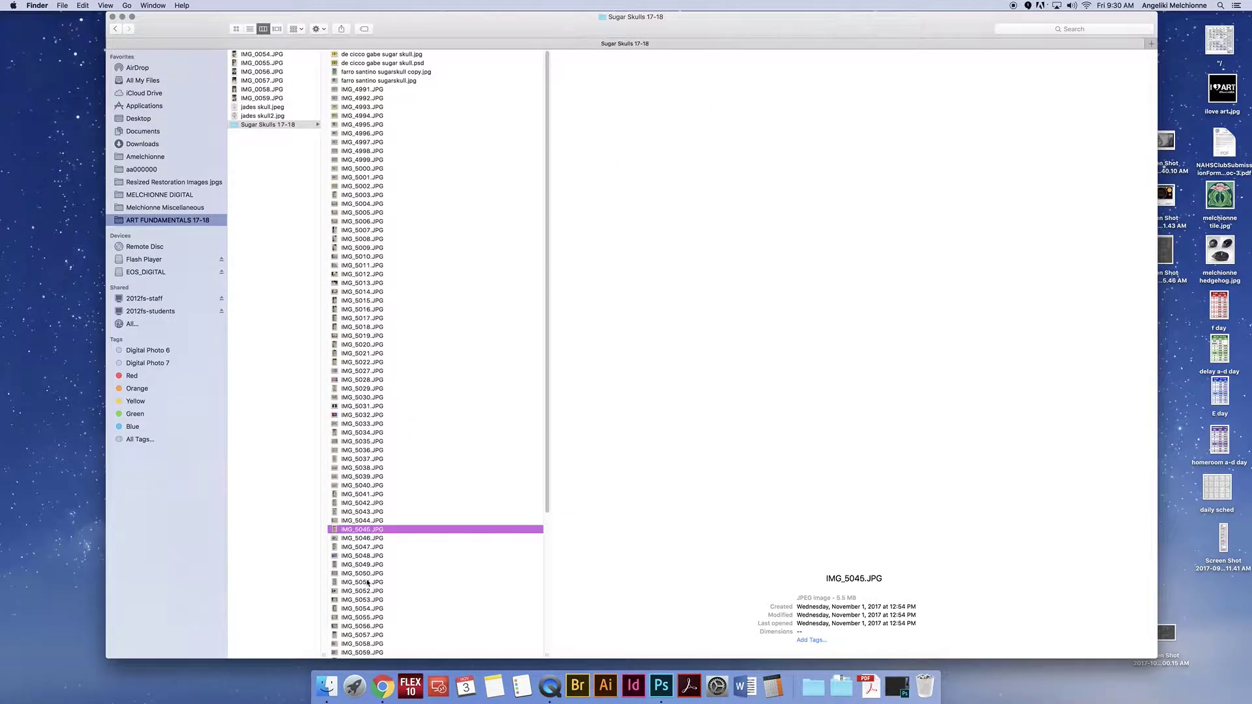
click(370, 565)
drag(547, 500, 545, 627)
click(374, 491)
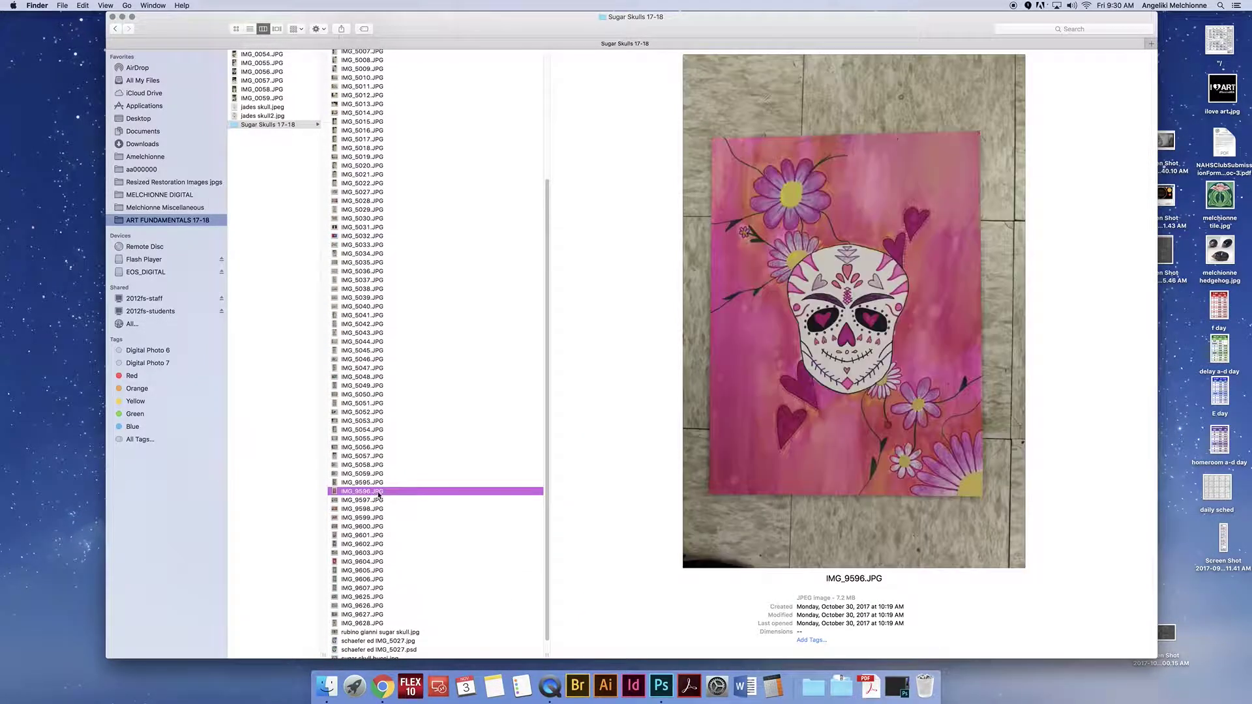
click(374, 499)
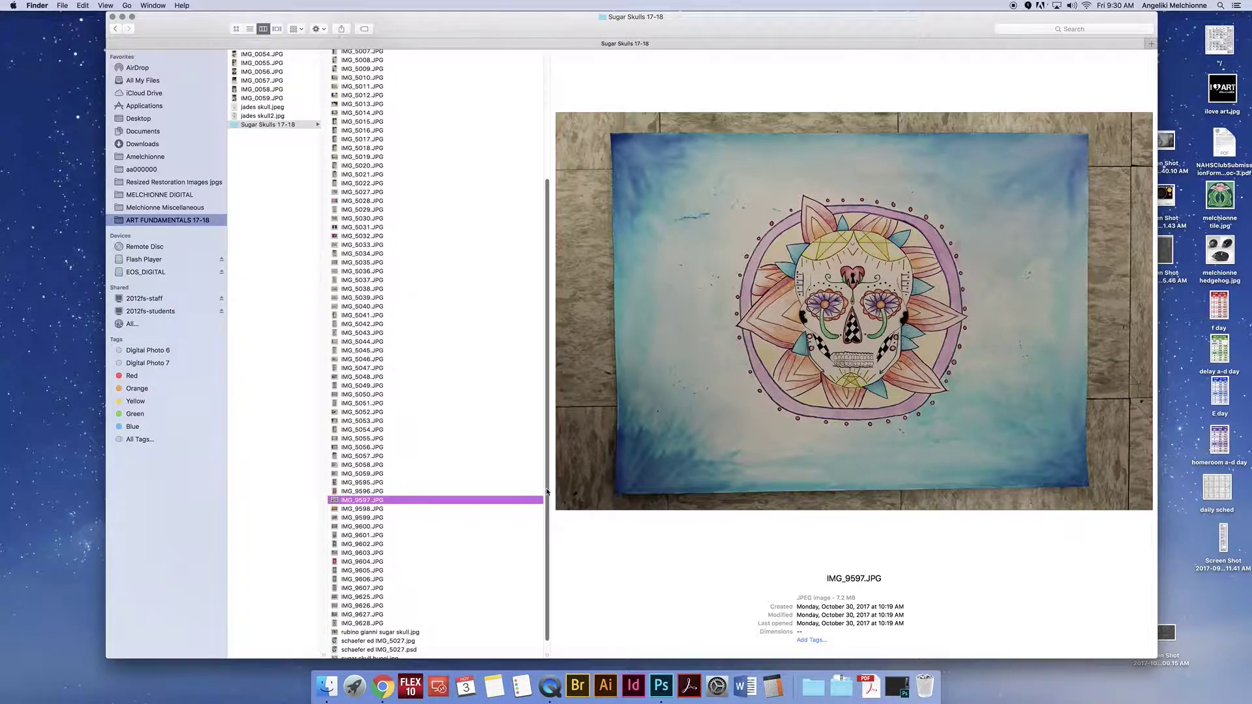
scroll(547, 484, down, 2)
click(373, 610)
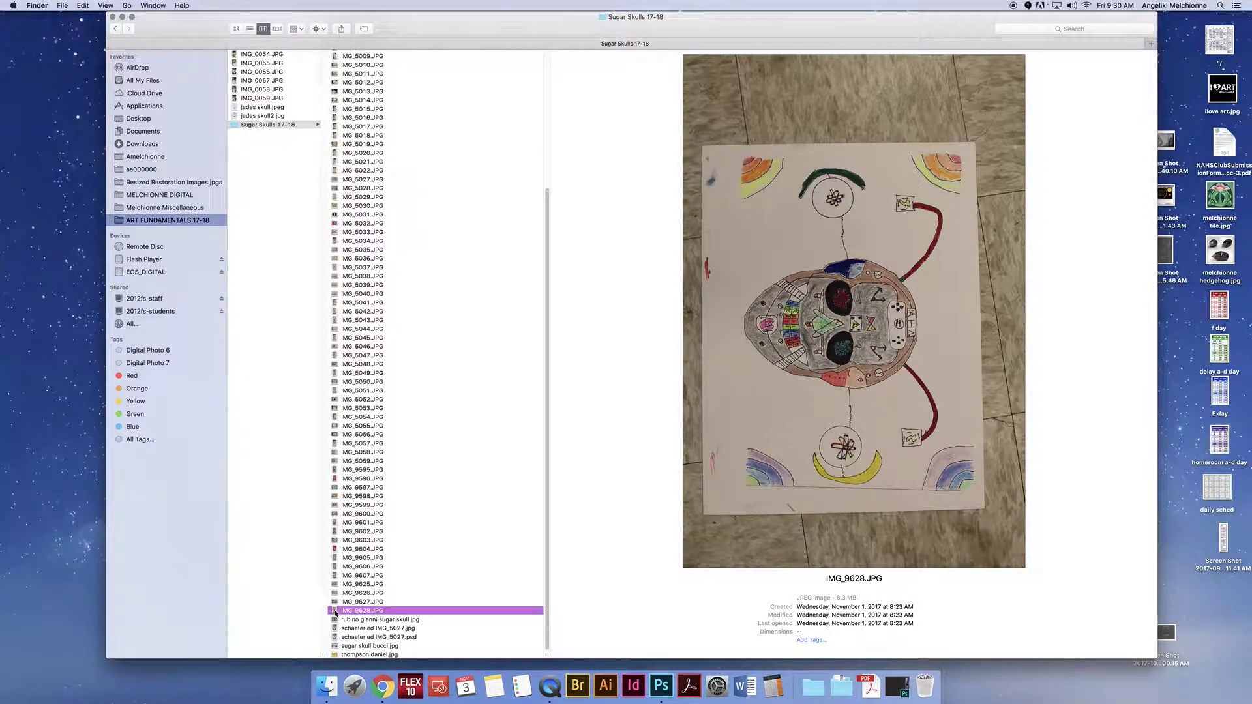
Step: Open IMG_9628.JPG in Photoshop by dragging it onto the Photoshop dock icon
right_click(336, 613)
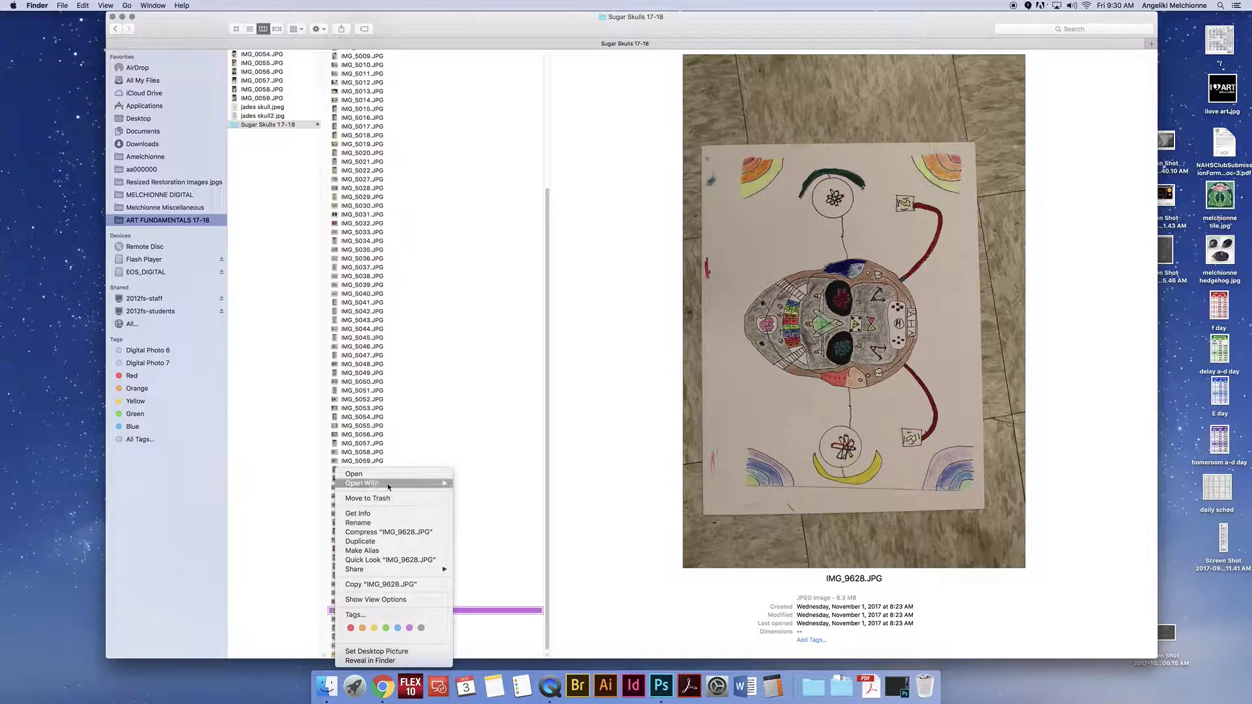
mouse_move(396, 484)
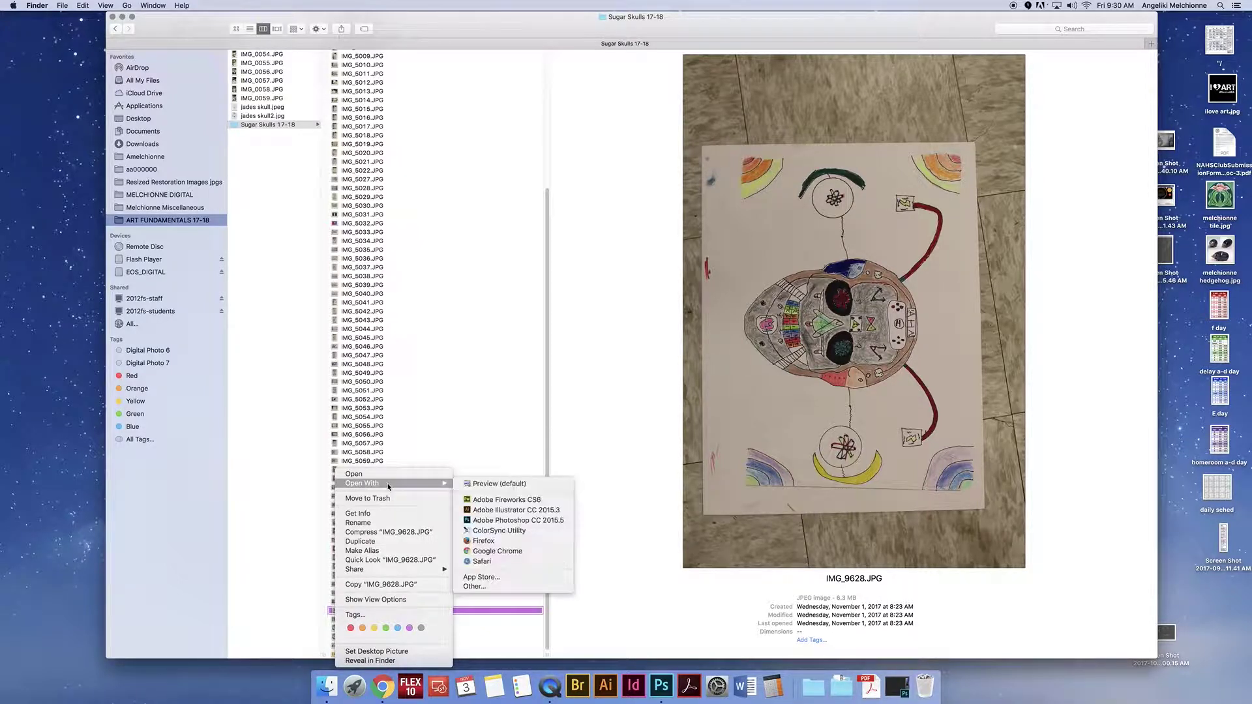
click(522, 522)
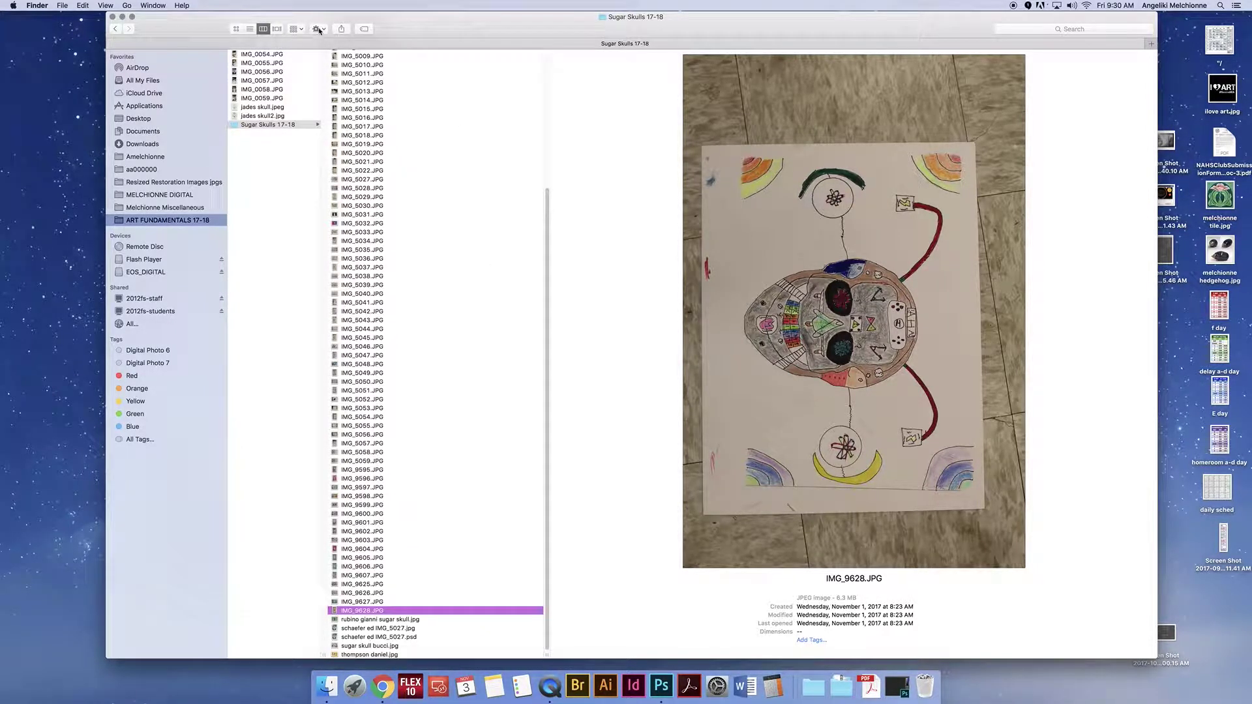
click(319, 29)
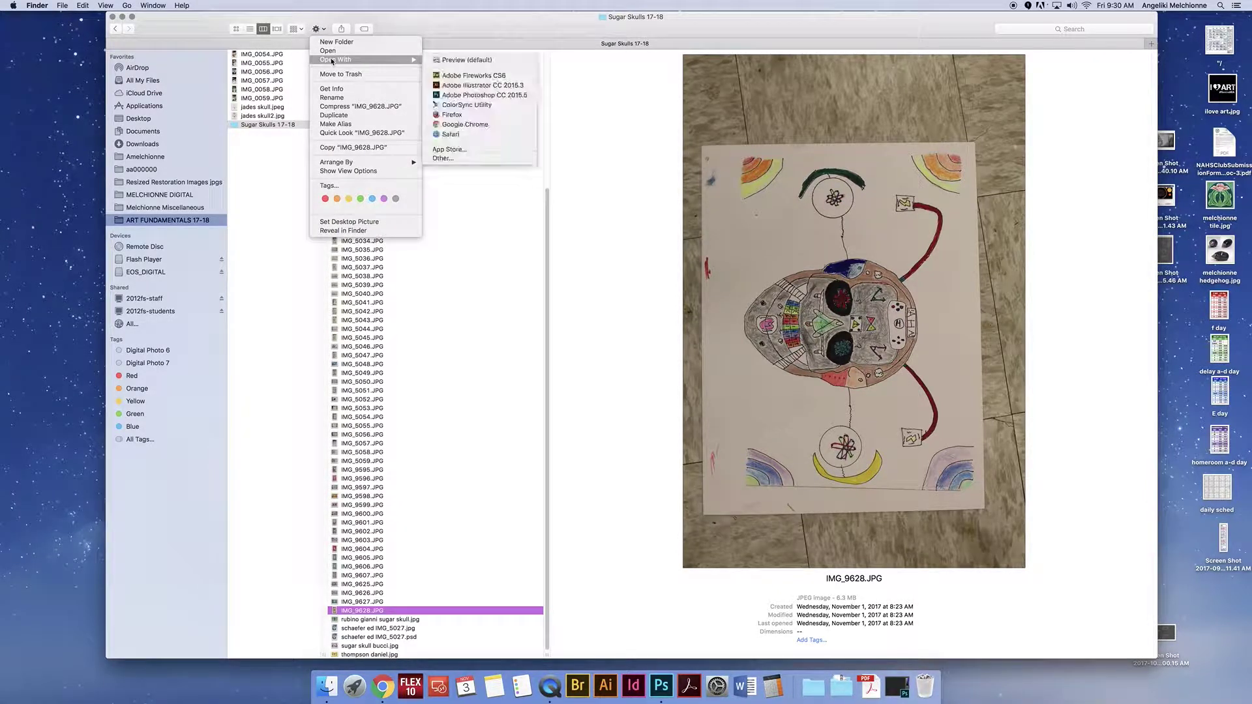
click(461, 19)
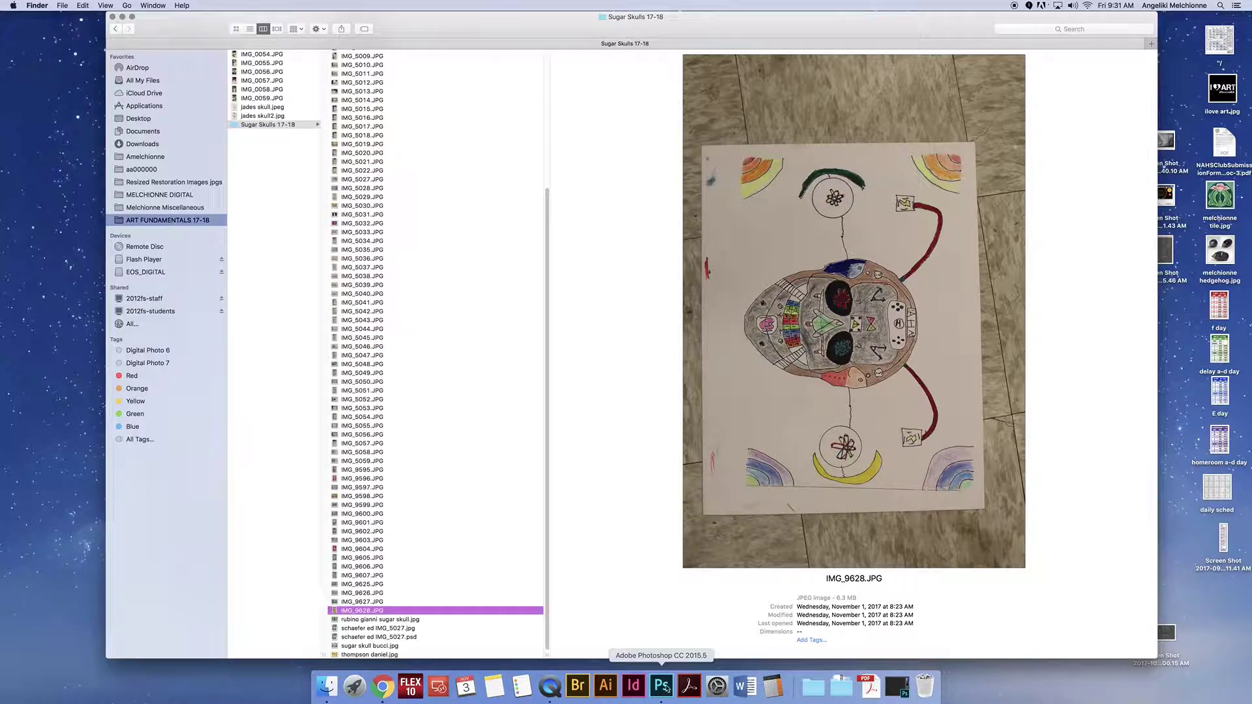
drag(337, 613, 660, 687)
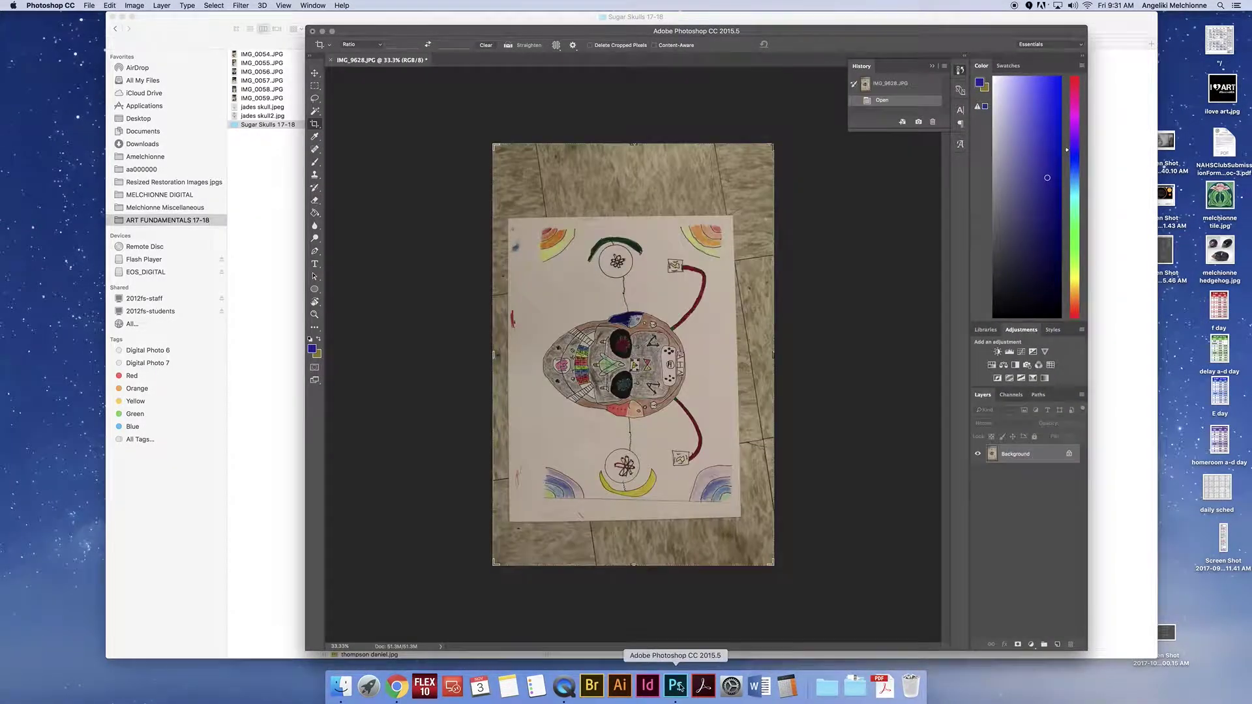
Step: Use File > Open to browse to NHSArt > ART FUNDAMENTALS 17-18 > Sugar Skulls 17-18
click(90, 5)
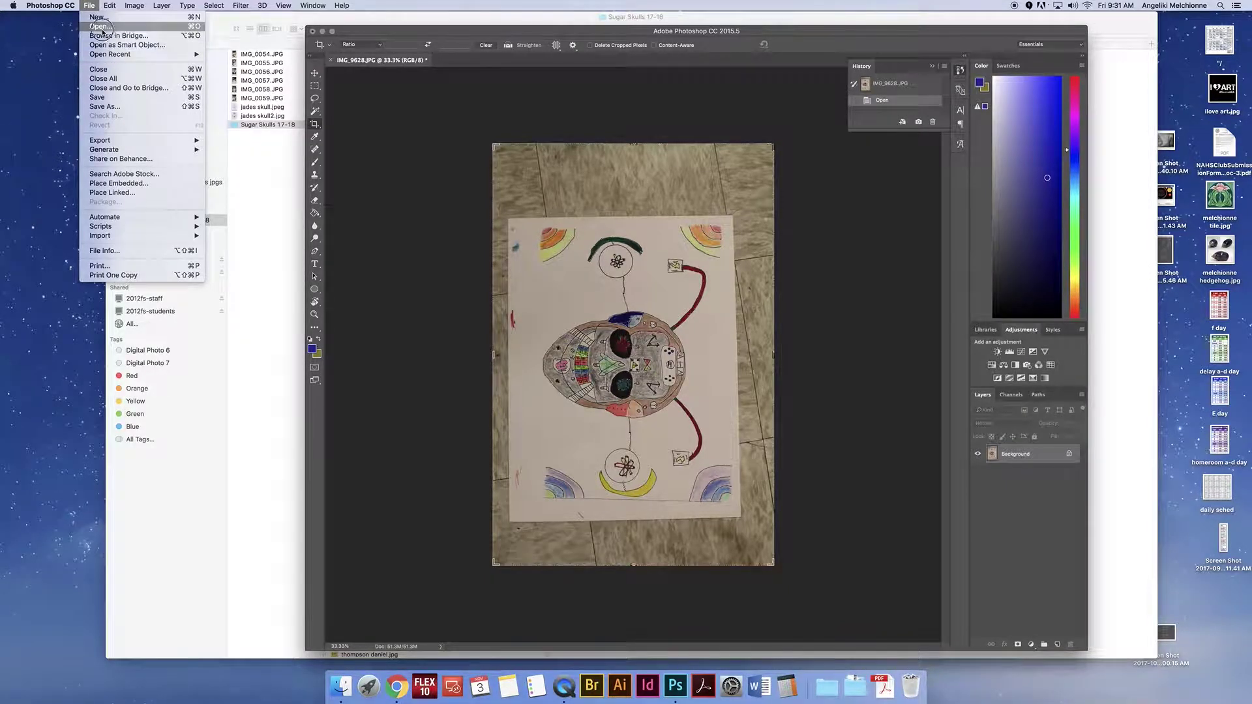
click(101, 27)
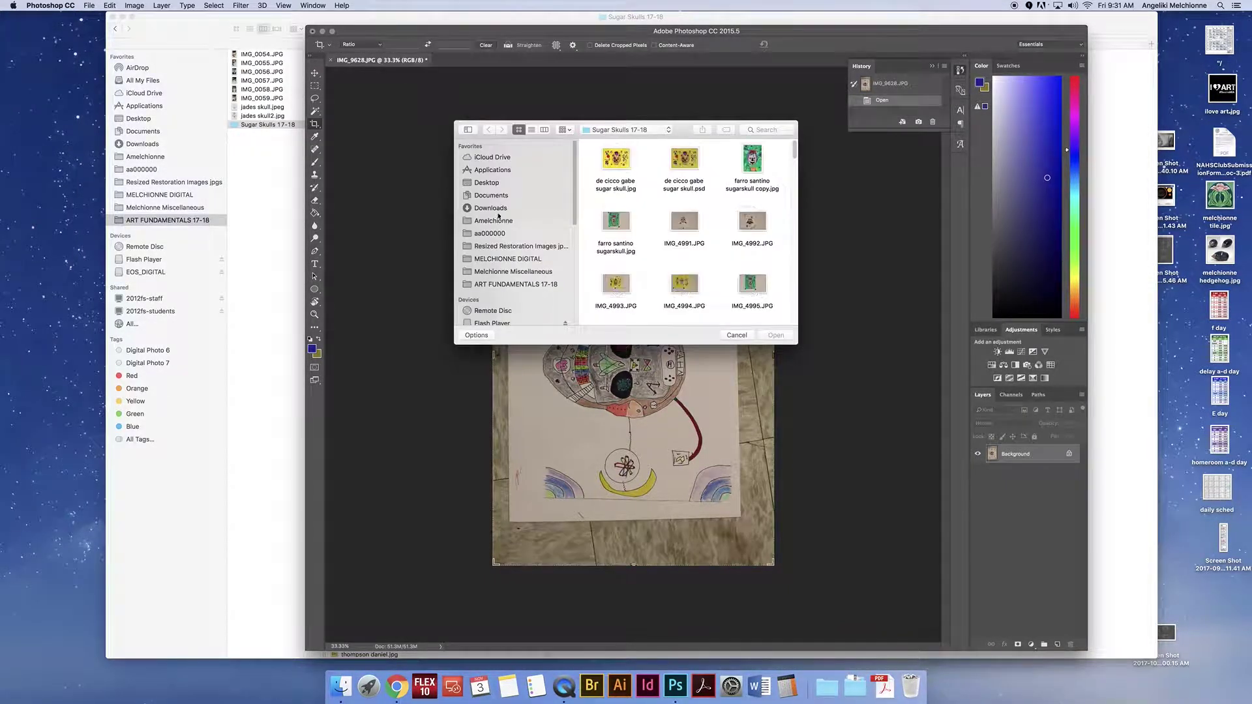
click(577, 213)
drag(577, 213, 573, 269)
click(491, 242)
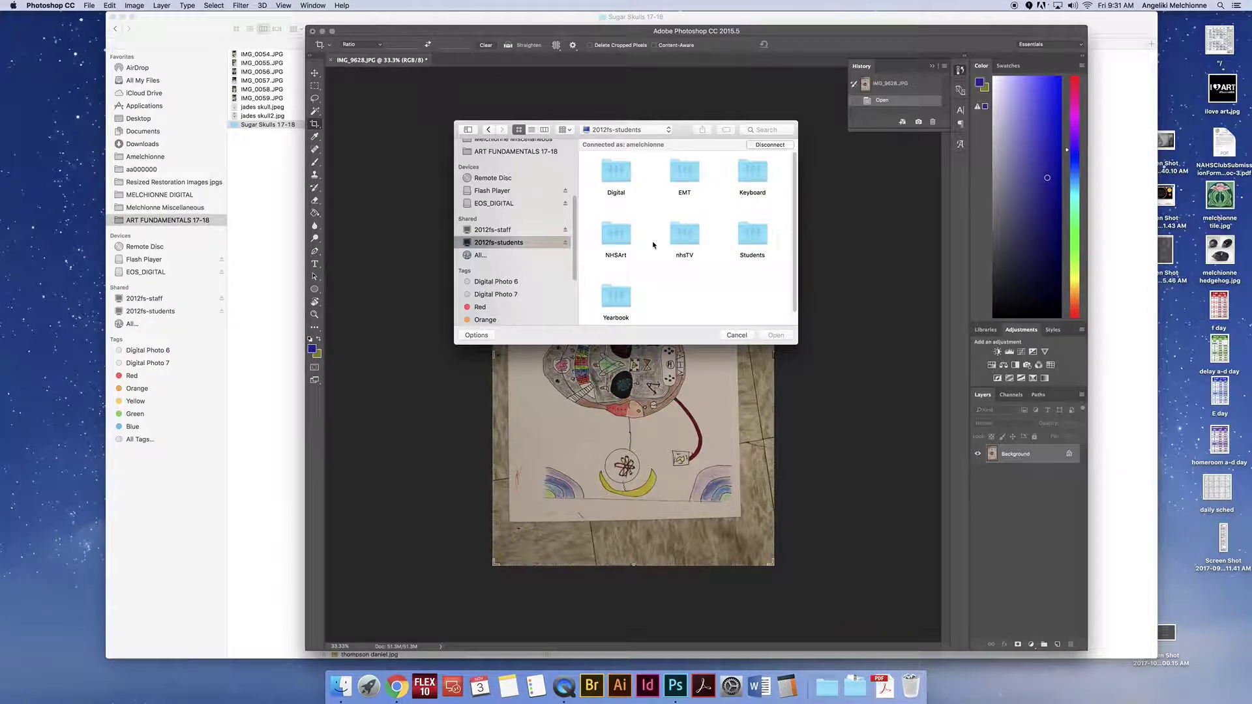
double_click(628, 236)
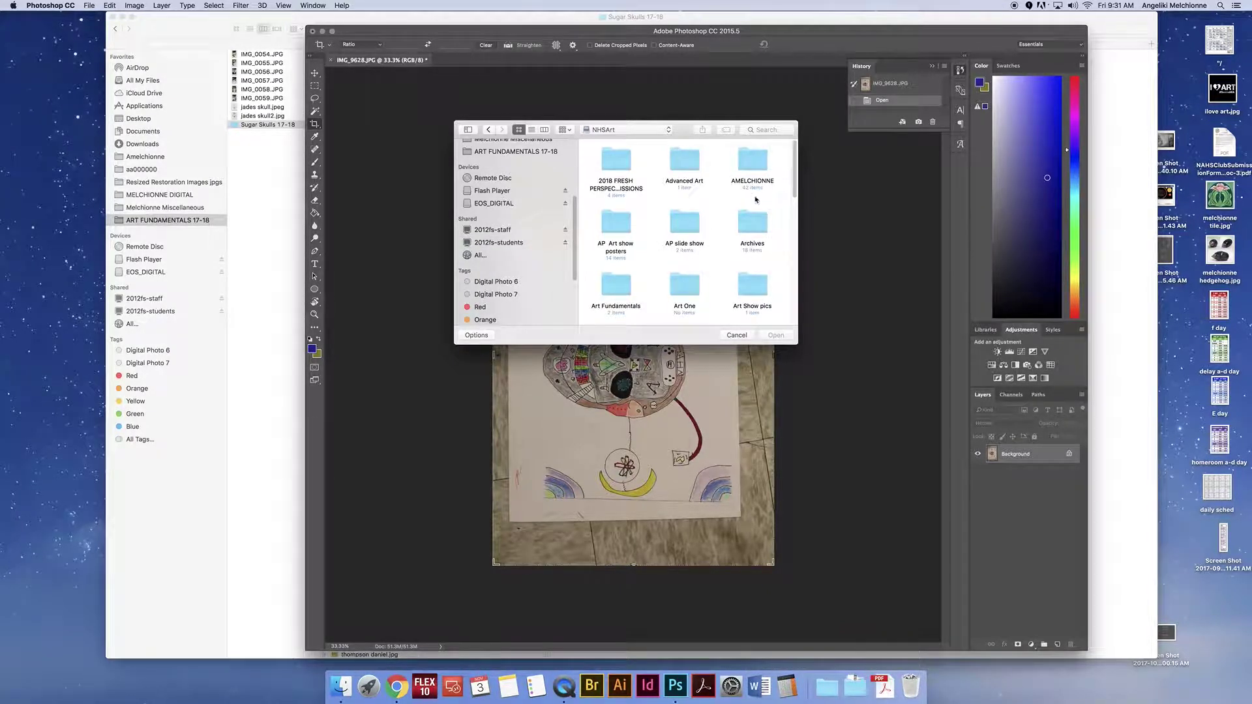
double_click(743, 163)
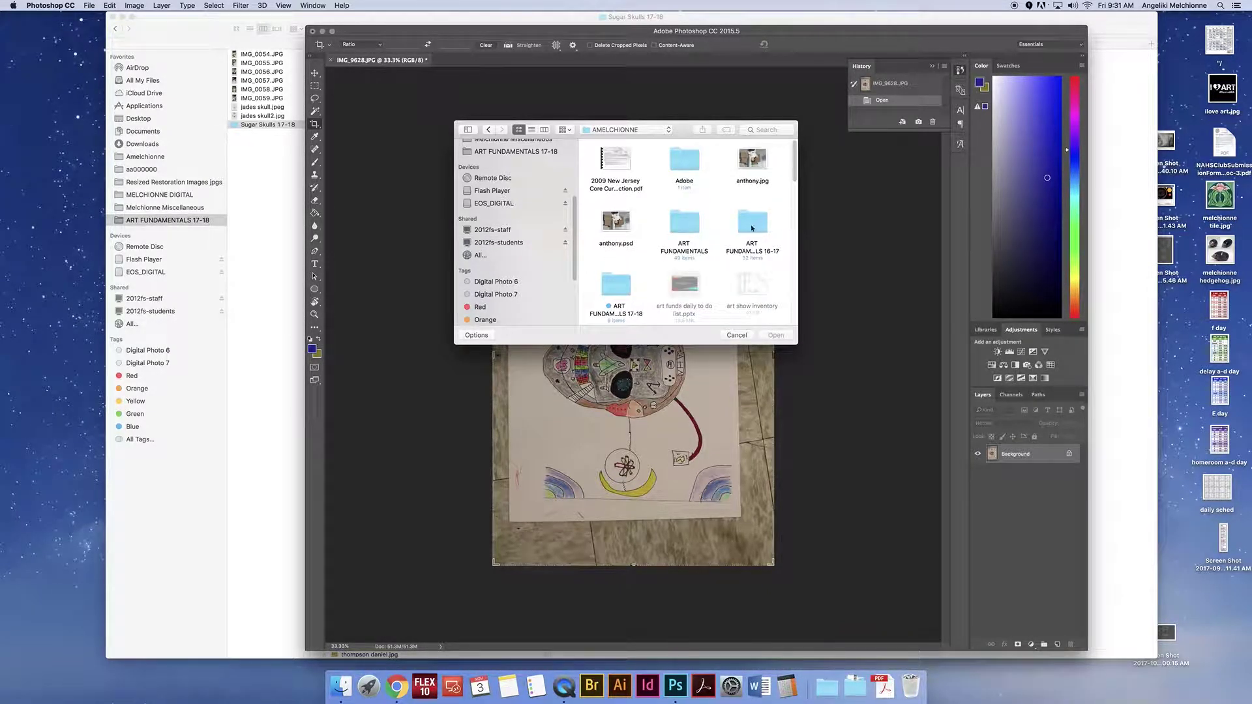
click(613, 290)
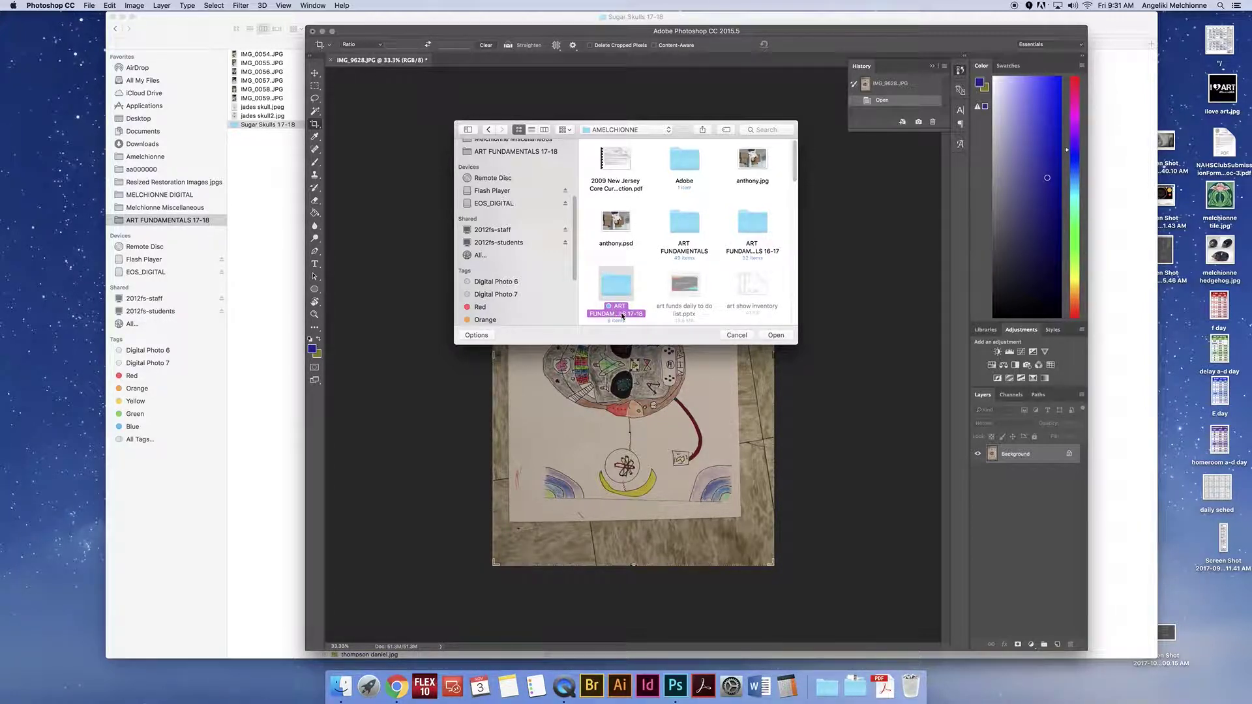
double_click(617, 286)
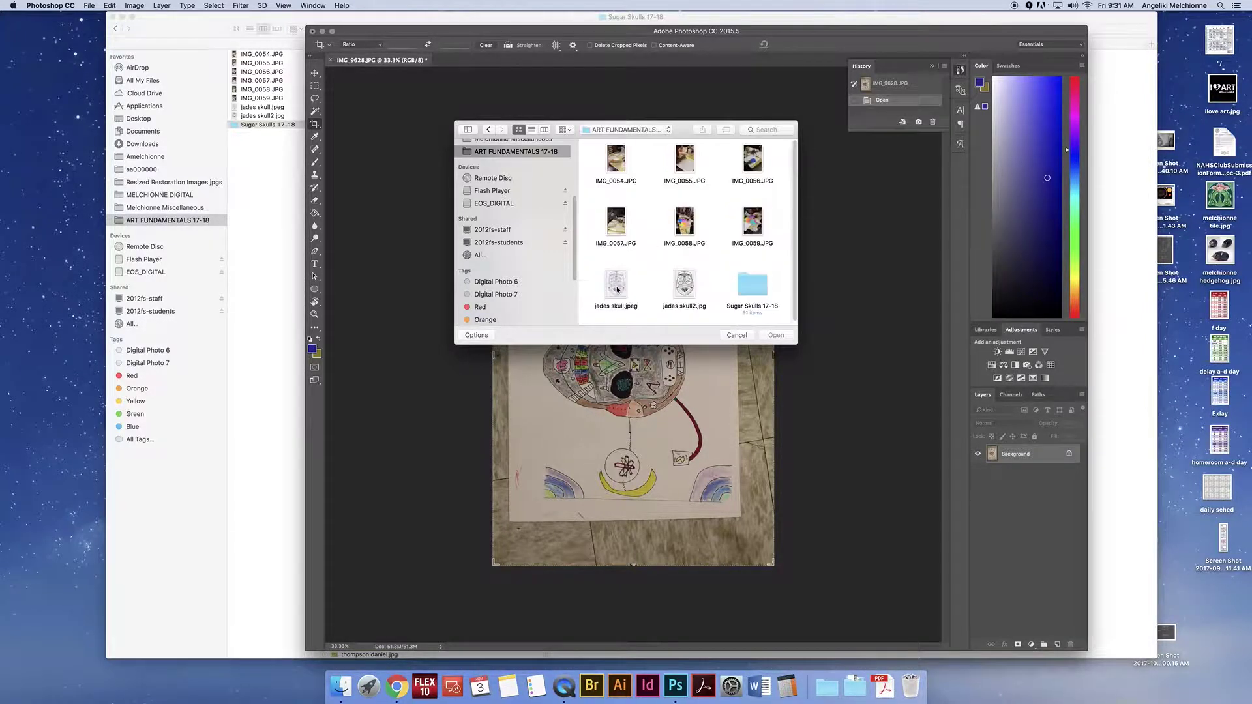
double_click(756, 291)
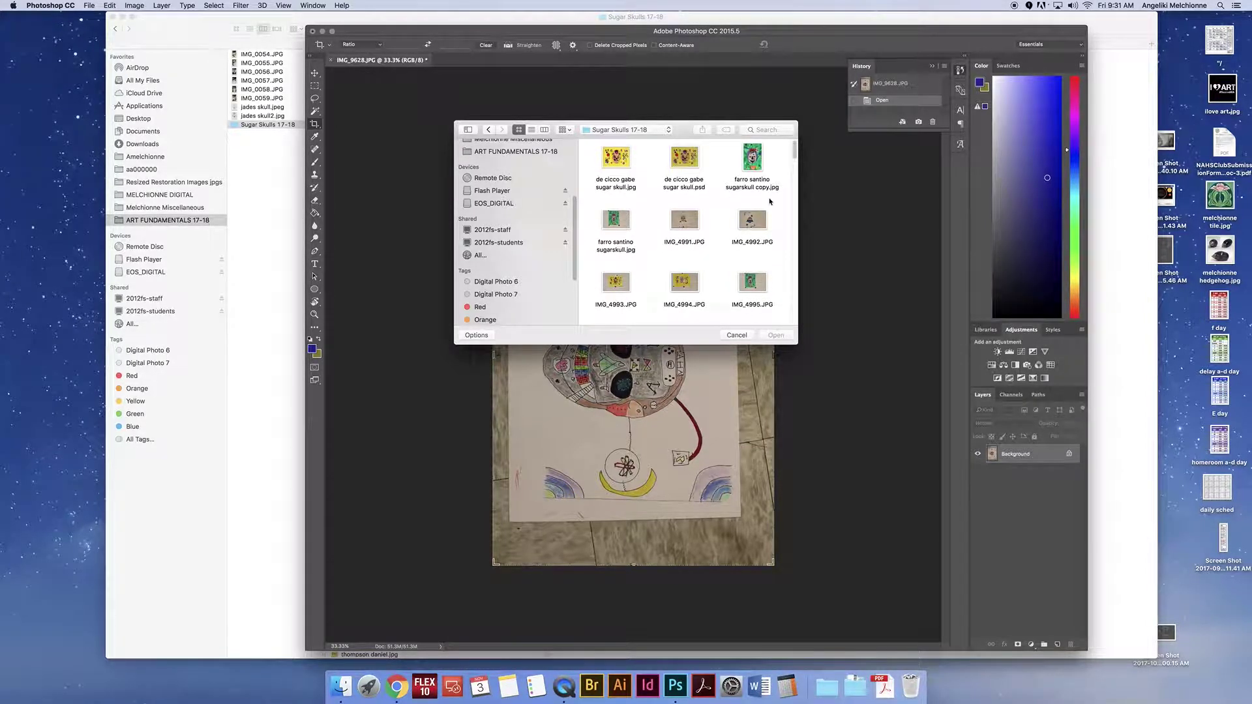
Step: Open IMG_5052.JPG, then switch back to the IMG_9628.JPG document tab
click(615, 222)
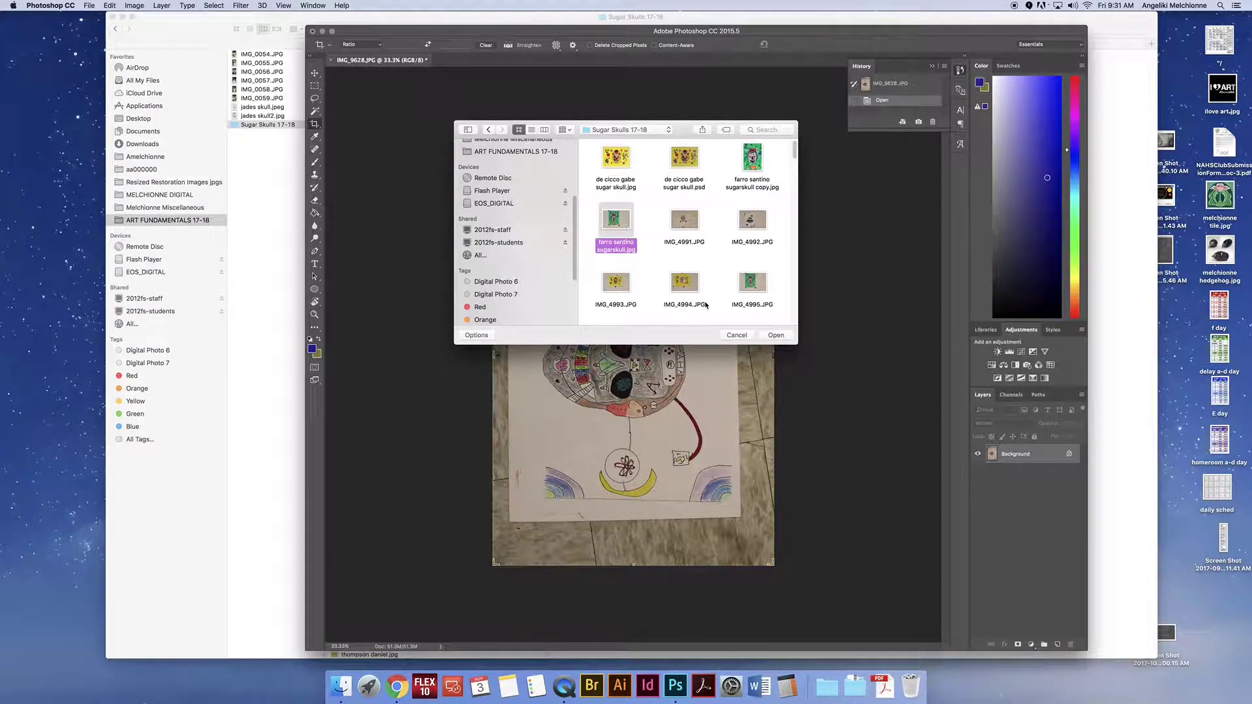
drag(794, 147, 791, 256)
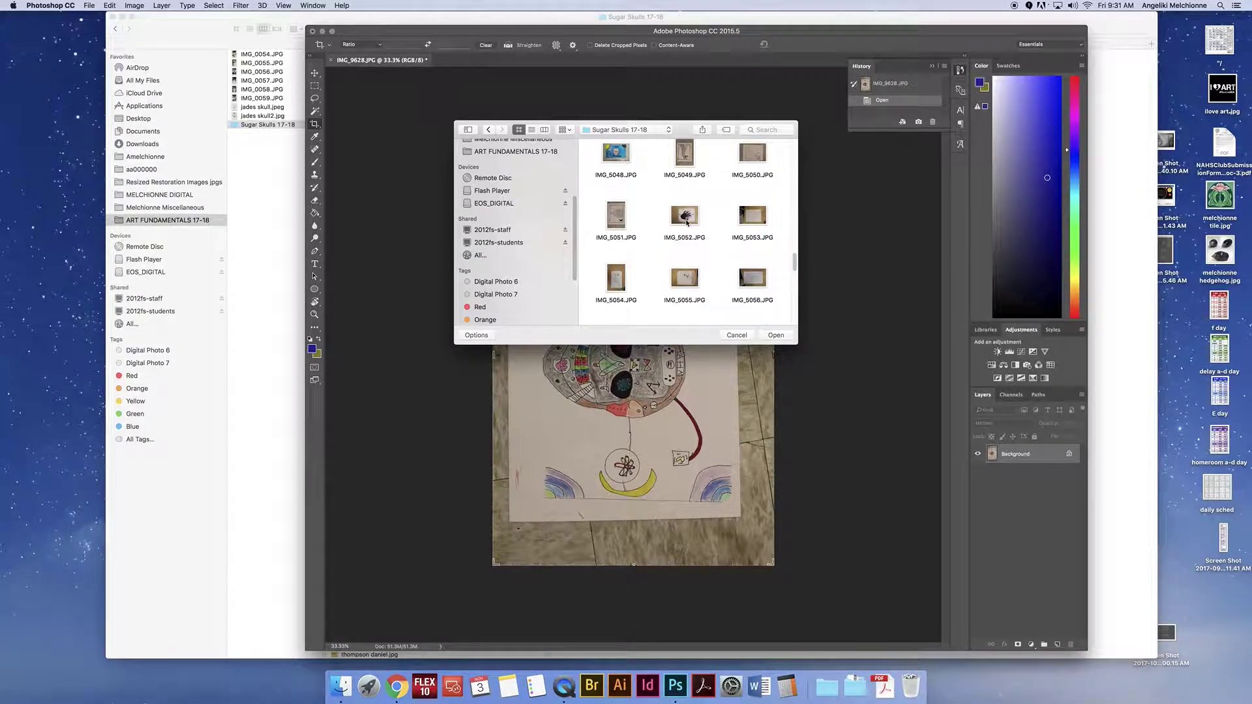
click(685, 217)
click(773, 336)
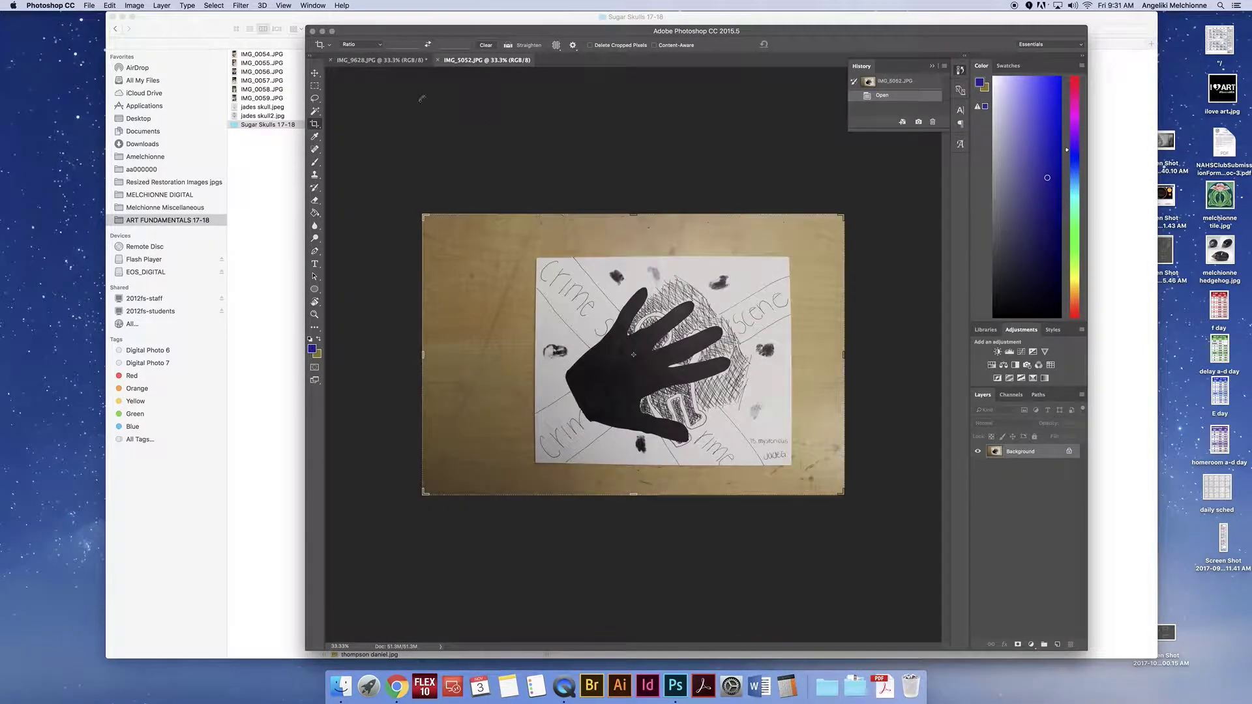
click(388, 62)
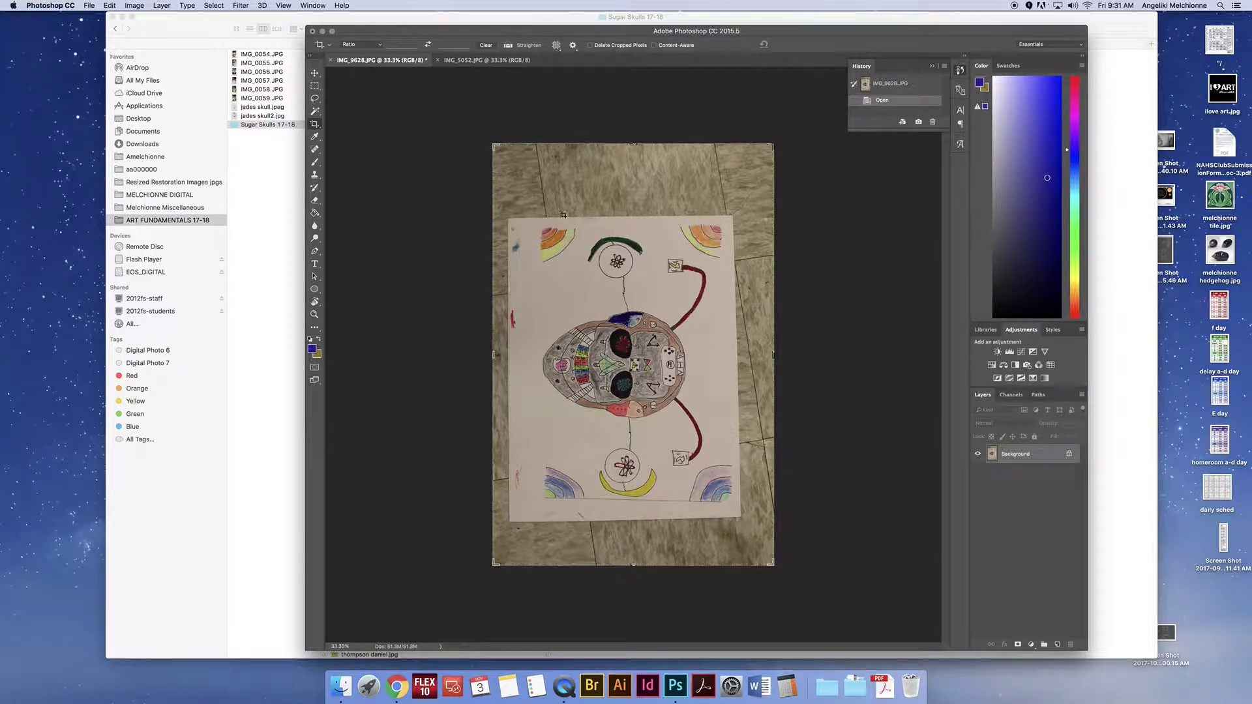
Step: Pull the crop's top-left corner and right edge inward around the sugar skull, keeping the ratio unchanged
drag(495, 148, 518, 188)
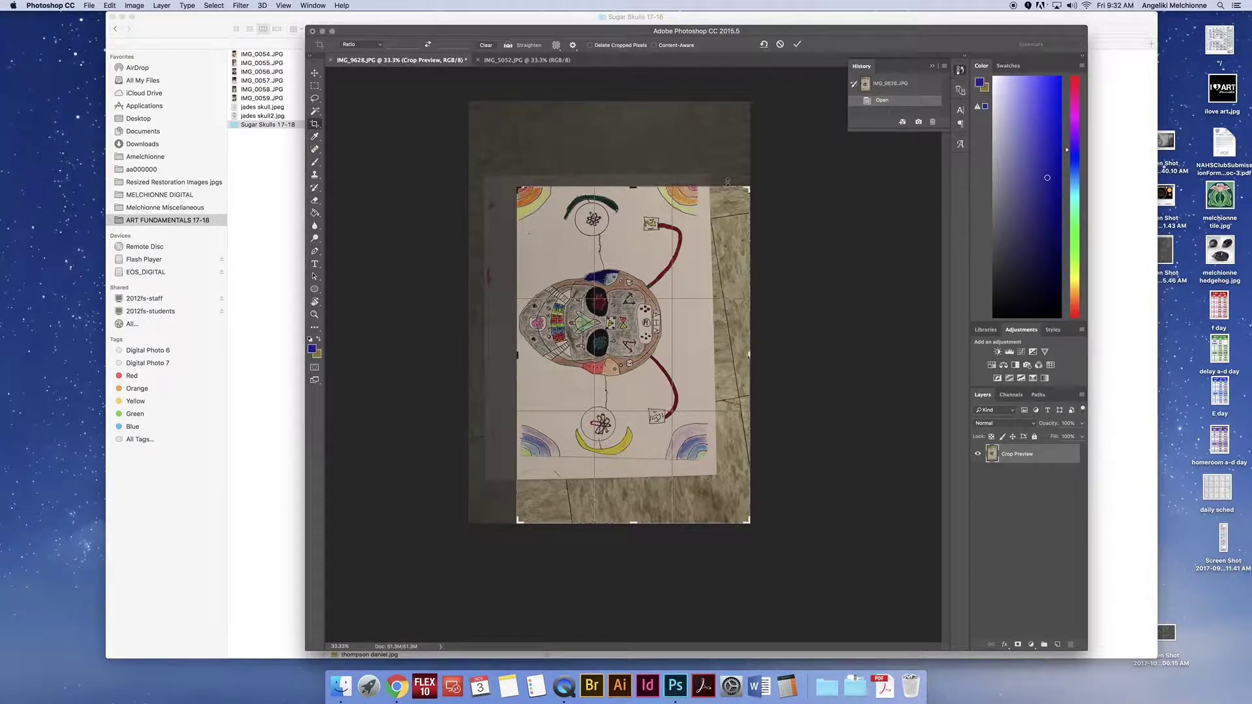
click(372, 47)
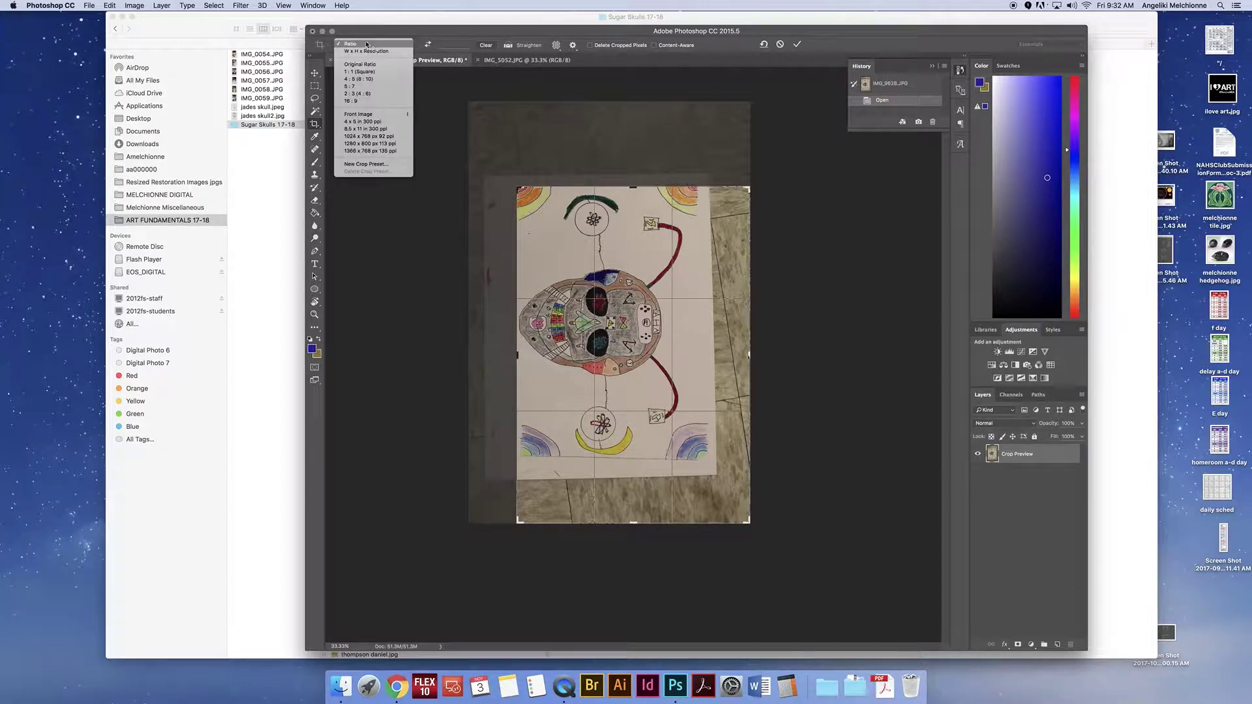
click(416, 49)
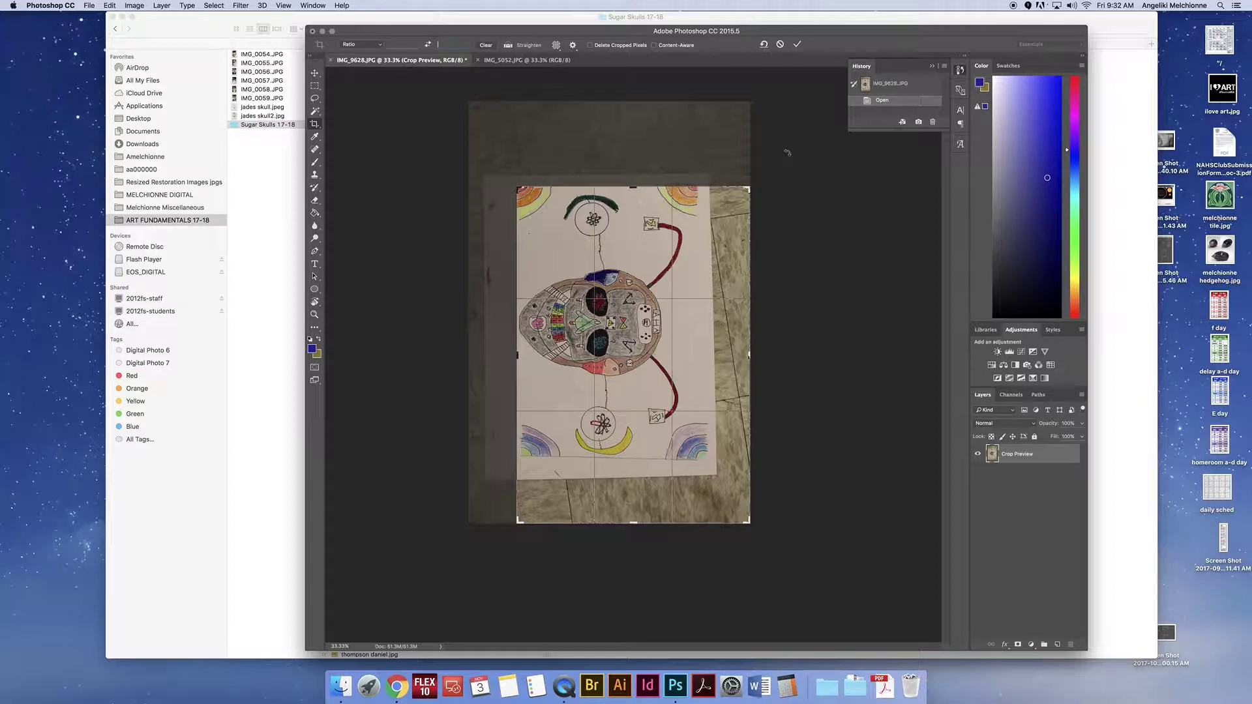
drag(769, 350, 721, 355)
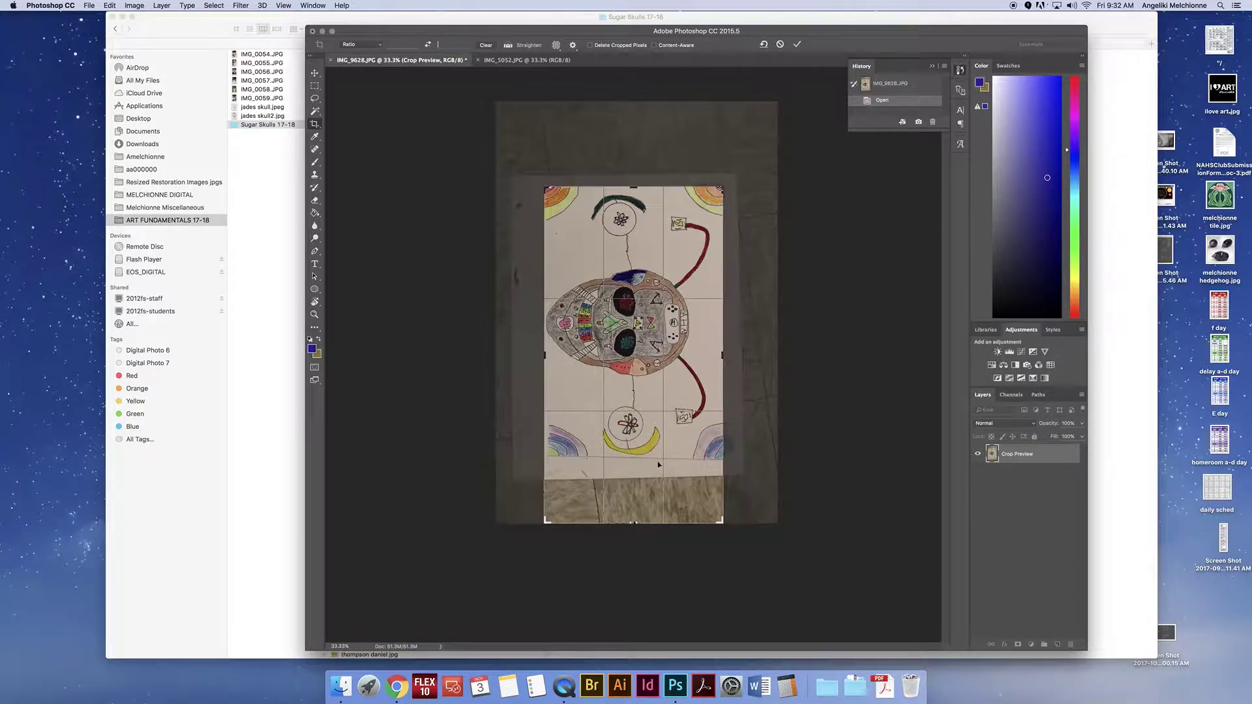
Step: Level the photo with the Straighten tool and tighten the crop's top, right and bottom edges
click(509, 45)
drag(559, 461, 695, 460)
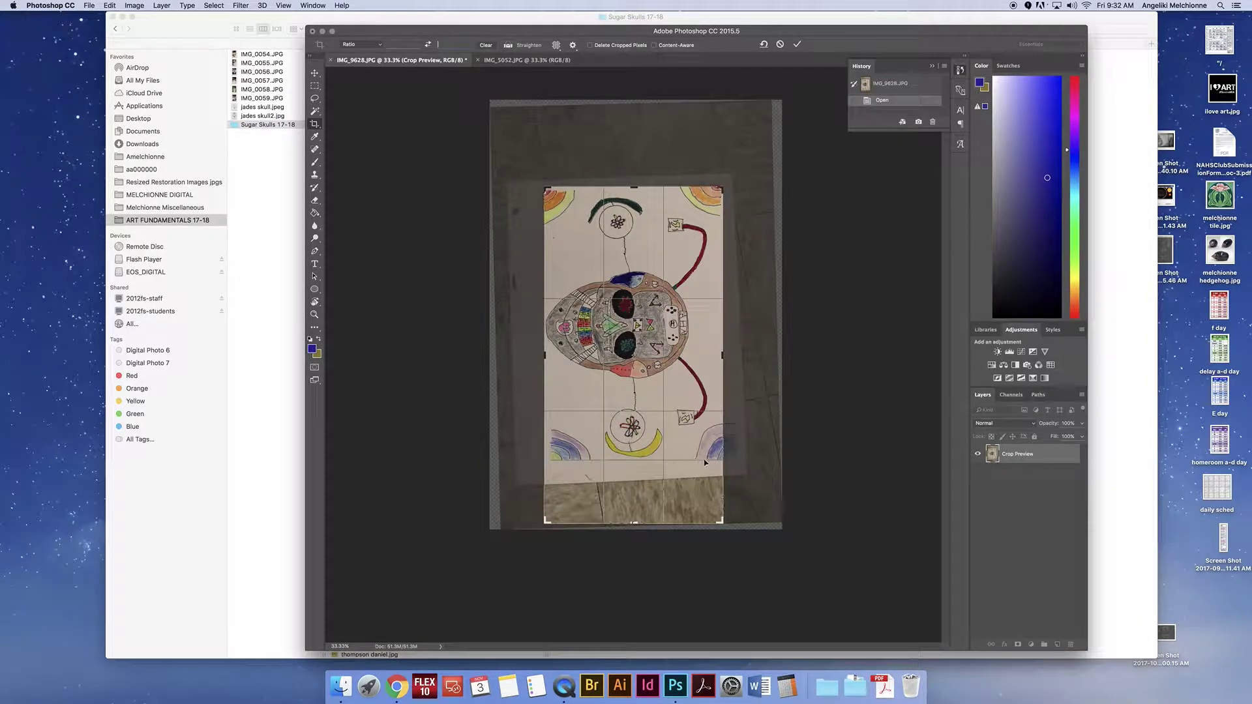
drag(638, 196, 637, 193)
drag(720, 357, 719, 356)
drag(631, 519, 635, 488)
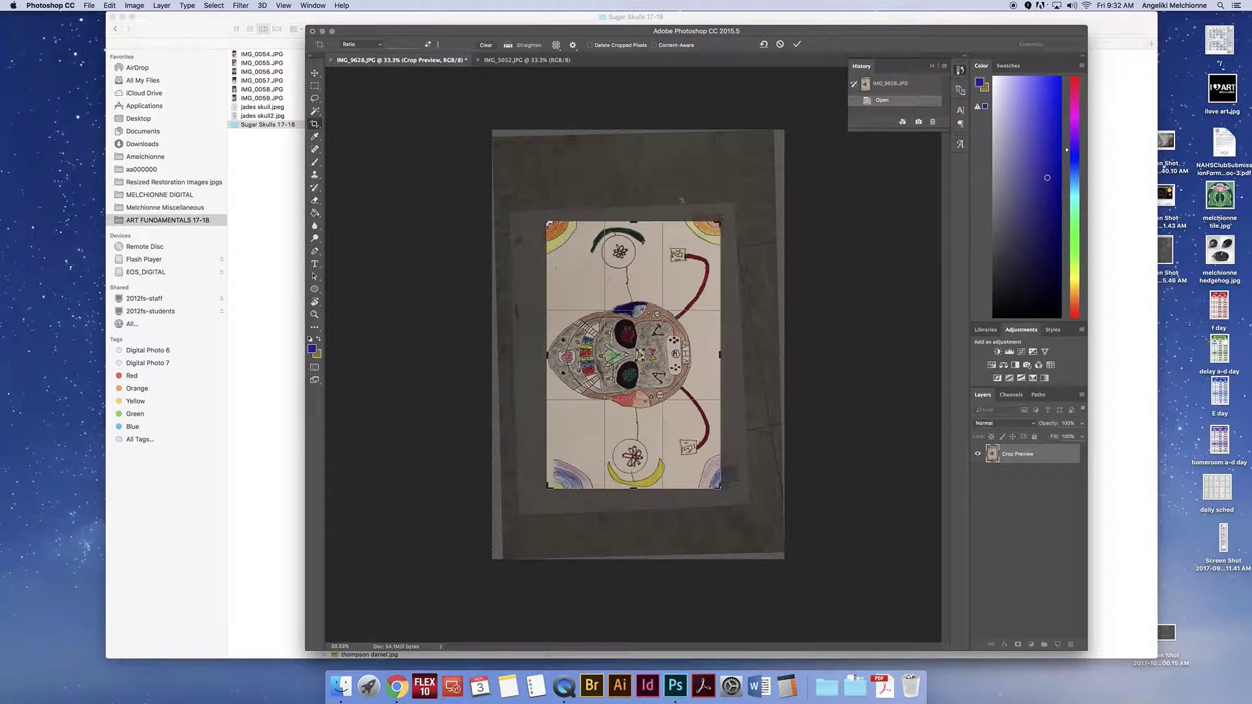
mouse_move(545, 185)
mouse_down()
mouse_move(557, 187)
mouse_move(541, 192)
mouse_up()
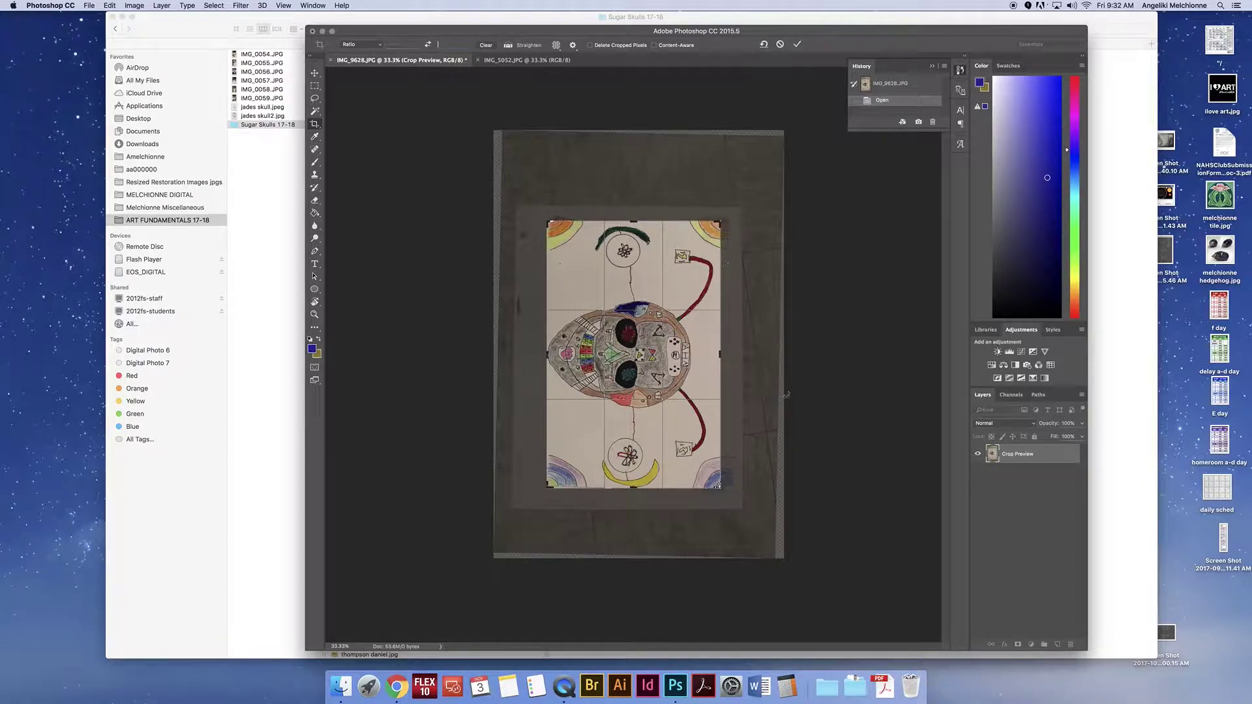
Step: Fine-tune the right, bottom and left crop edges to the drawing and commit the crop
drag(722, 358, 725, 354)
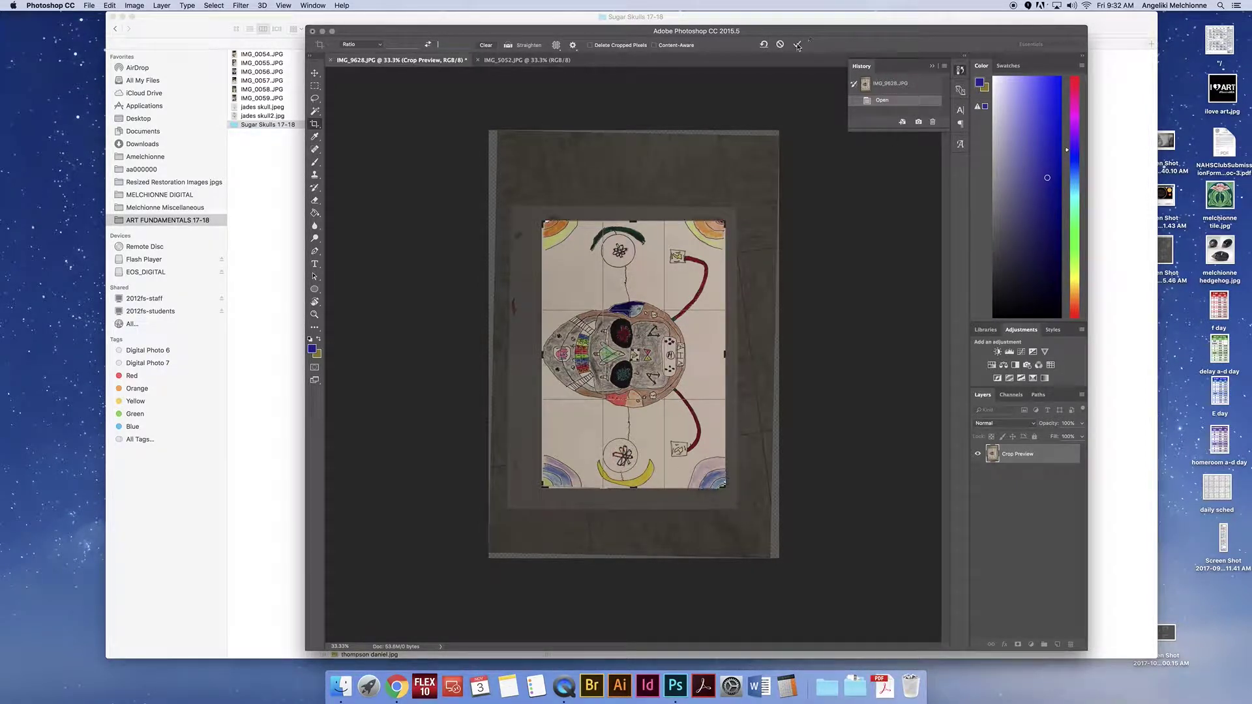
mouse_move(629, 490)
mouse_down()
mouse_move(633, 525)
mouse_move(633, 488)
mouse_up()
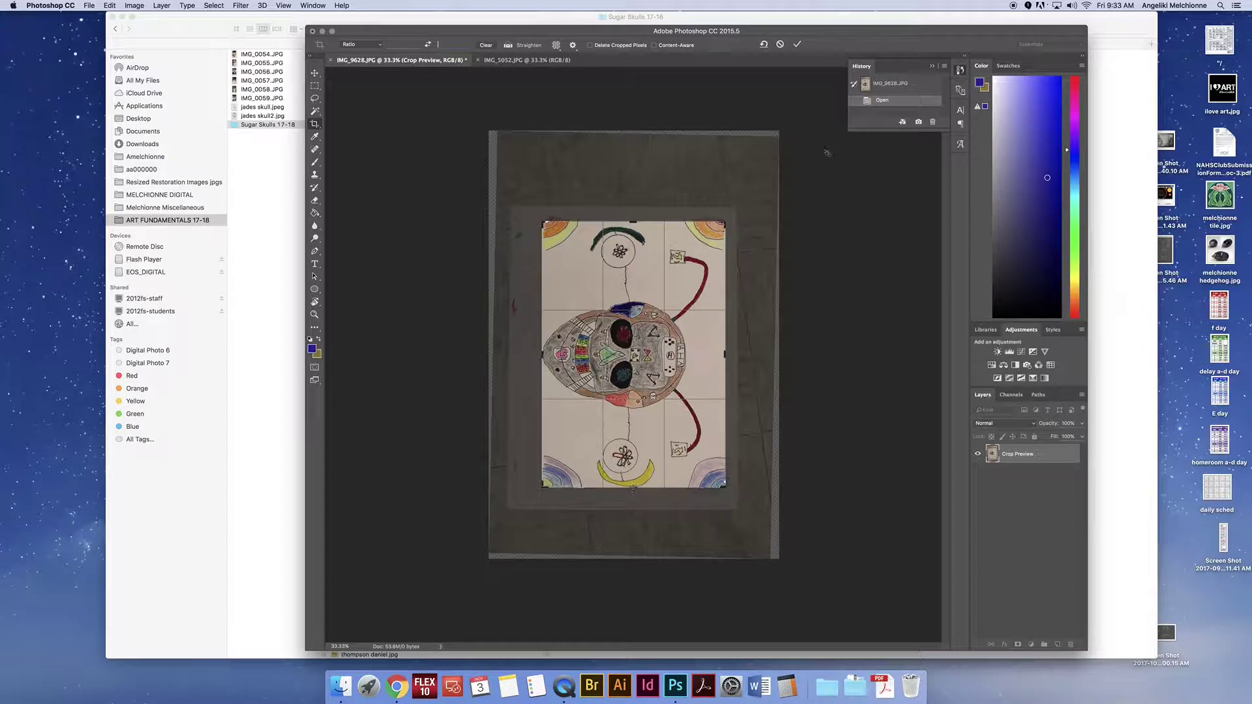
drag(542, 354, 542, 354)
click(797, 44)
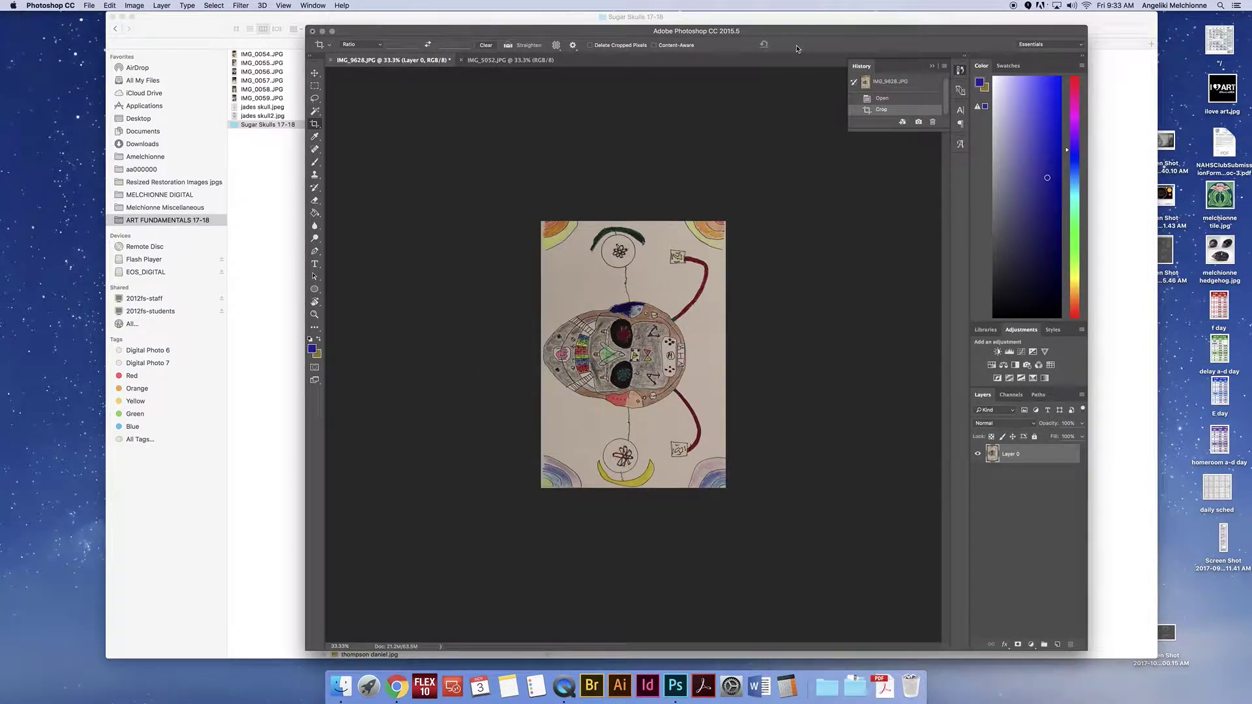
Step: Rotate the IMG_9628.JPG canvas using Image > Image Rotation > 90° Counter Clockwise
click(137, 5)
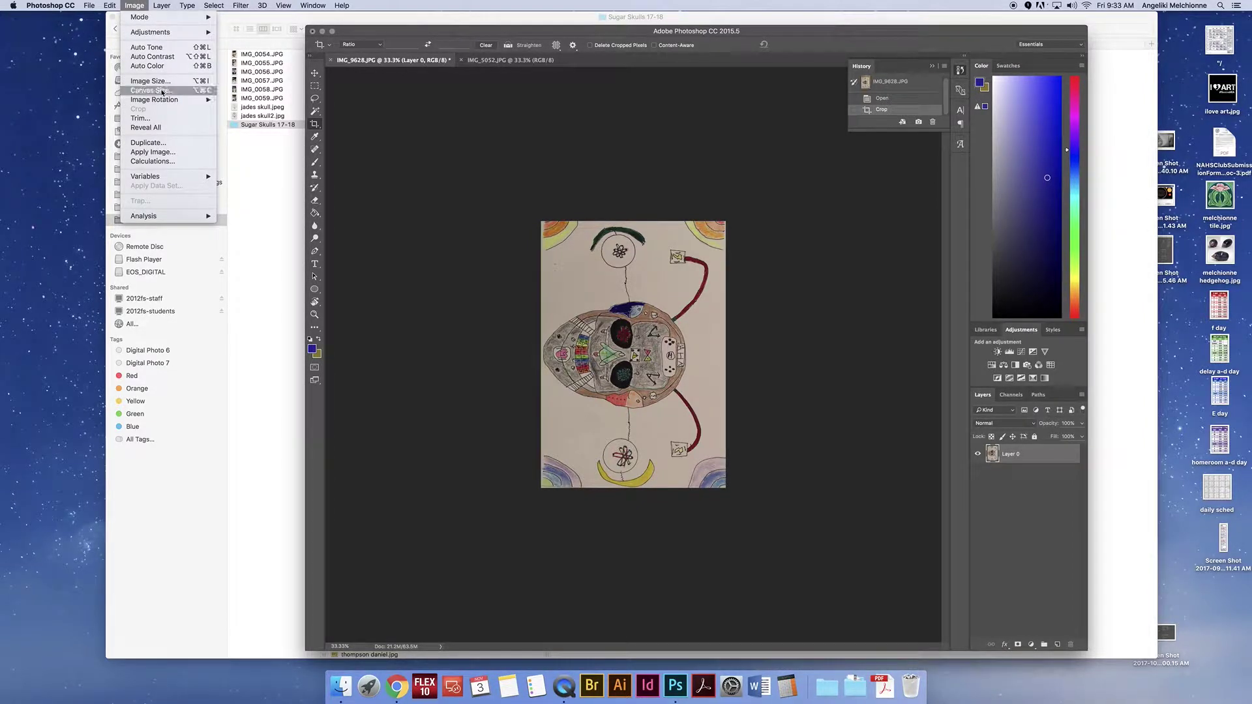
mouse_move(189, 99)
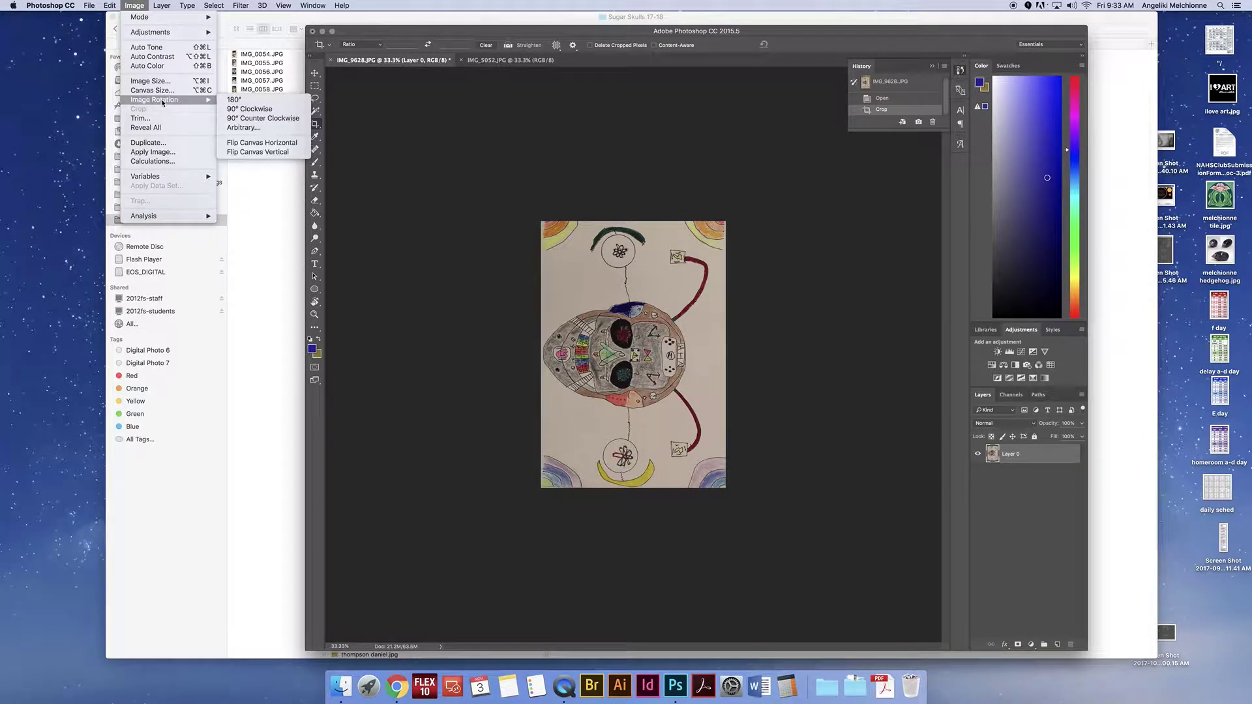
click(279, 120)
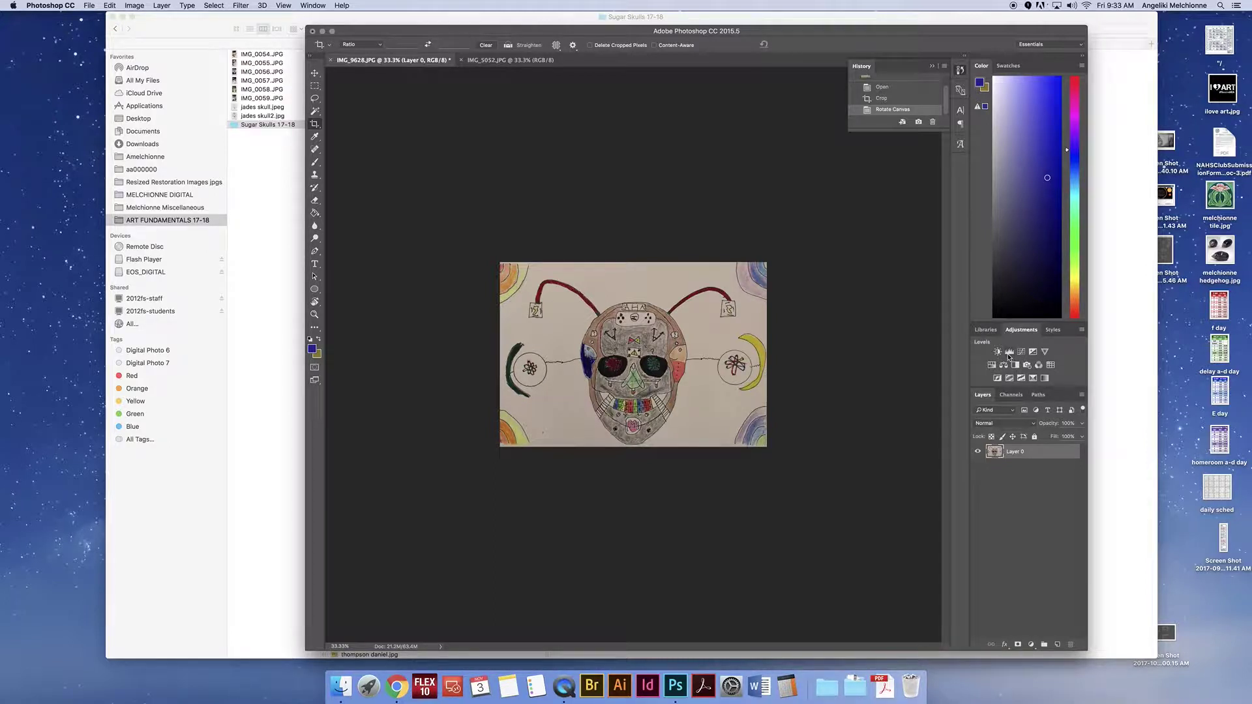
Step: Add a Levels adjustment with the white point dragged left to brighten the drawing, then hide Levels 1 to compare
click(1010, 352)
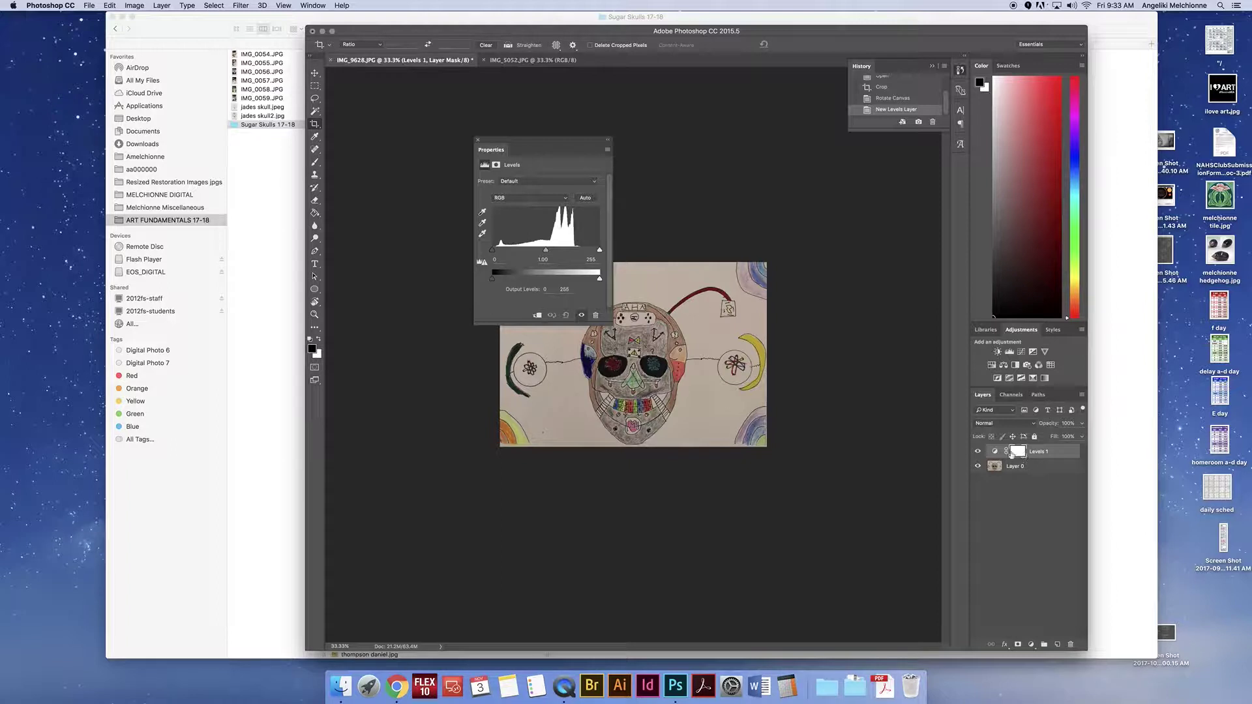
drag(600, 252, 496, 253)
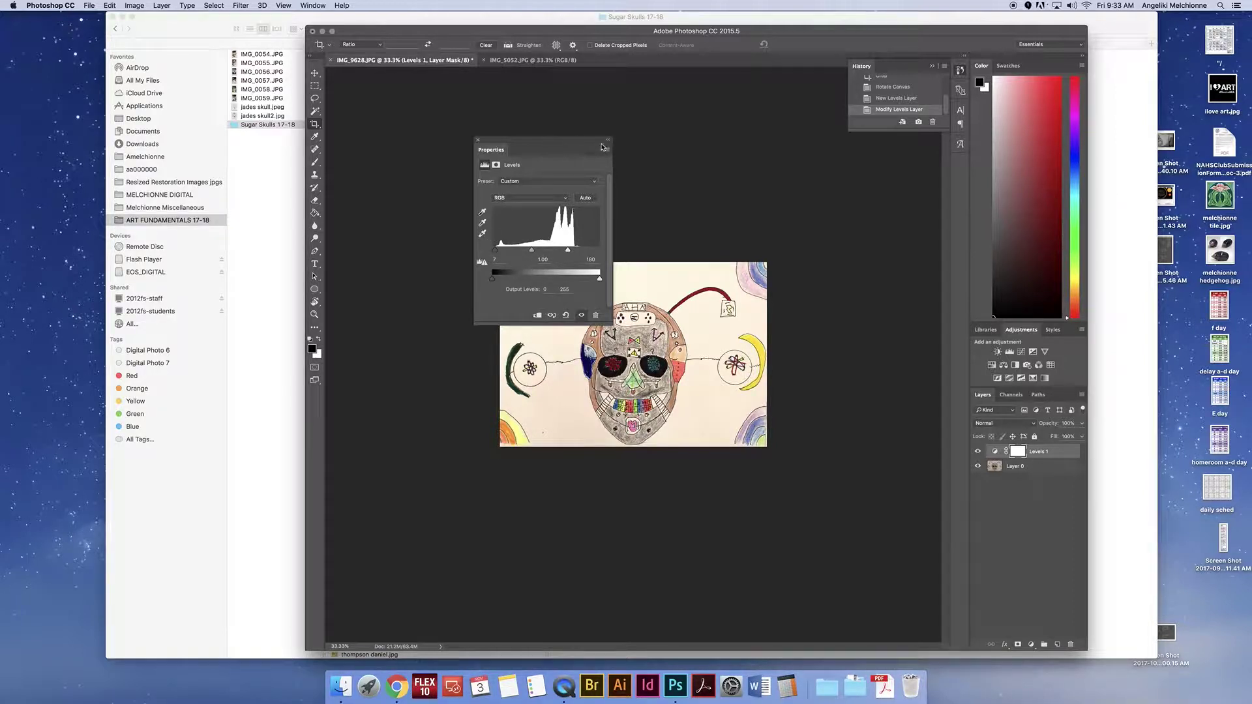
click(478, 140)
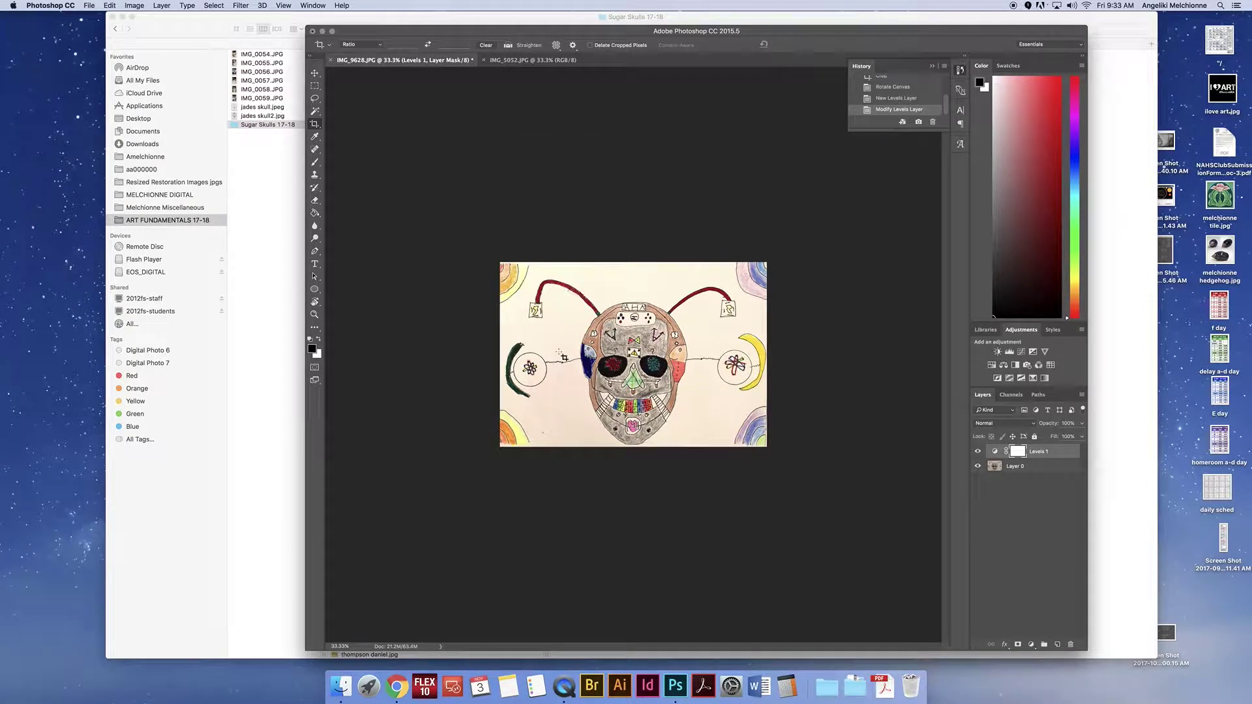
click(977, 451)
click(162, 5)
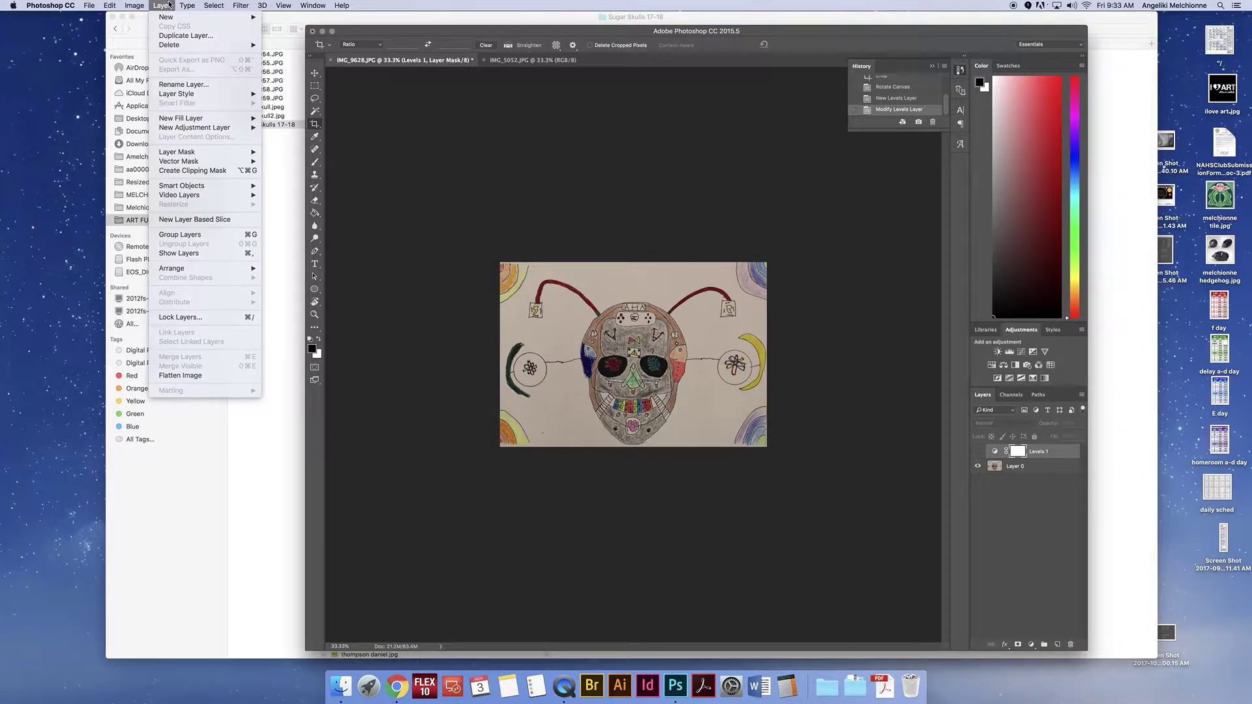
mouse_move(143, 5)
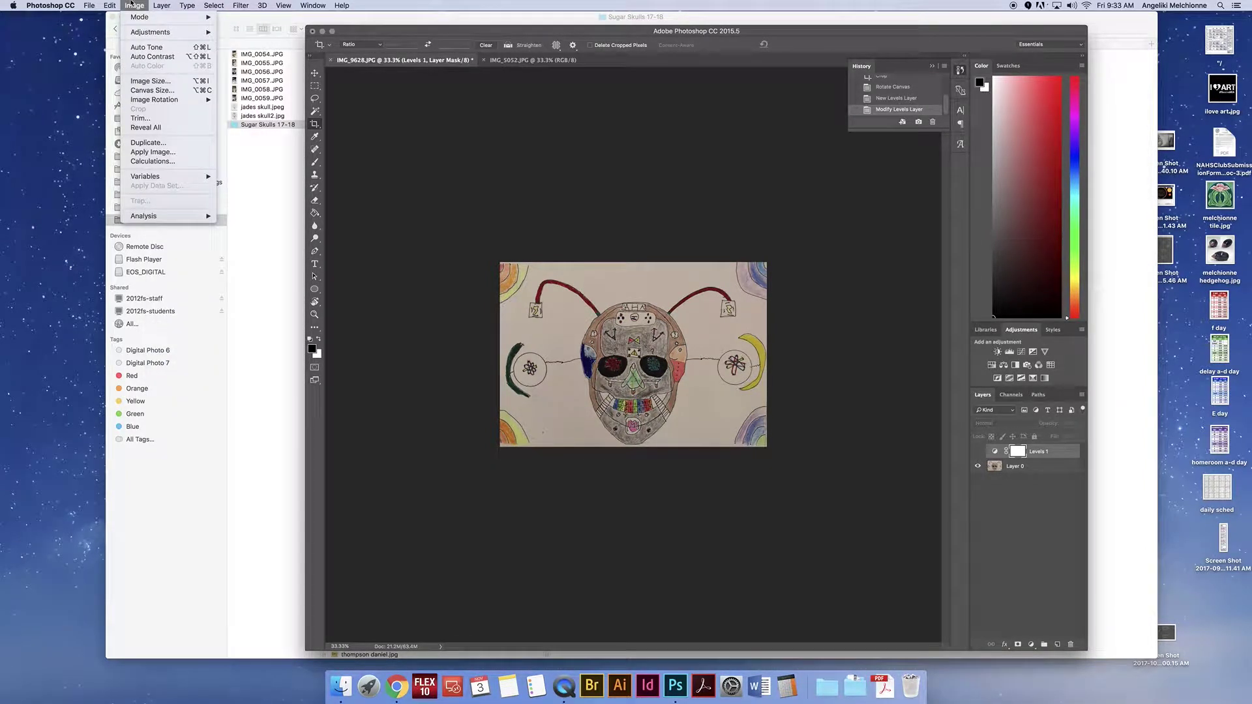
mouse_move(149, 33)
Step: Select Layer 0 and apply Image > Auto Tone as a trial correction
click(1040, 471)
click(1037, 470)
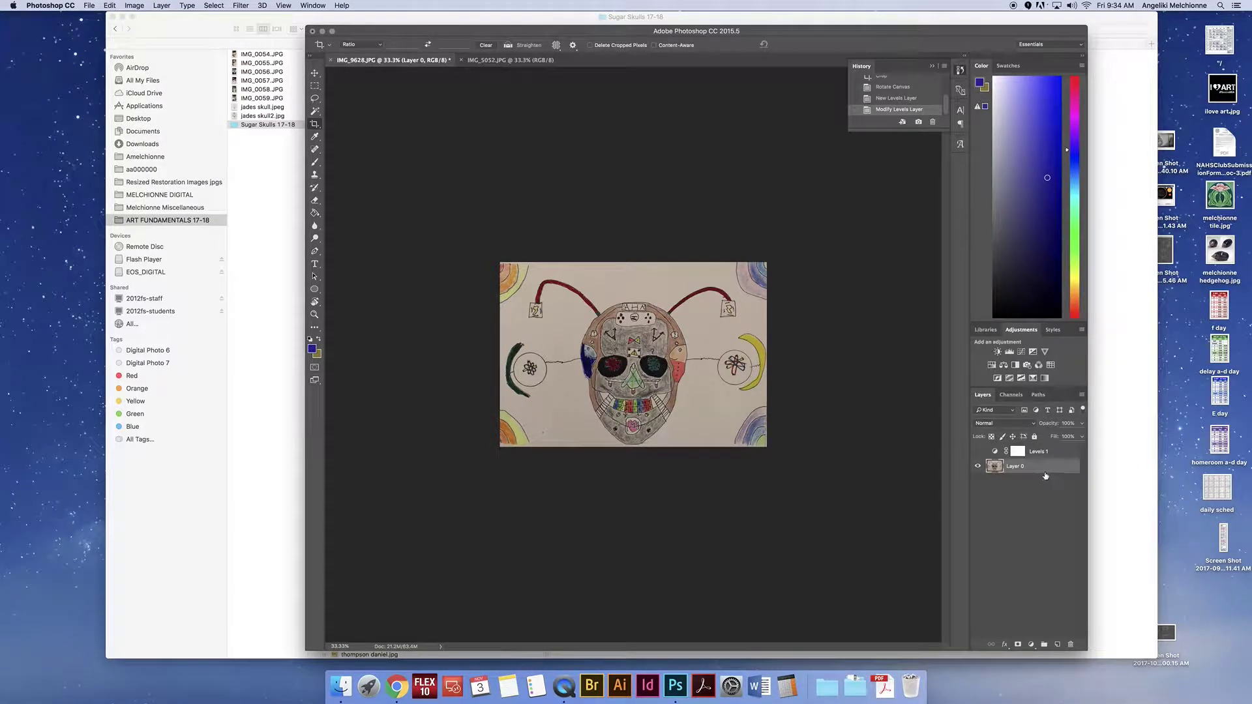
click(134, 6)
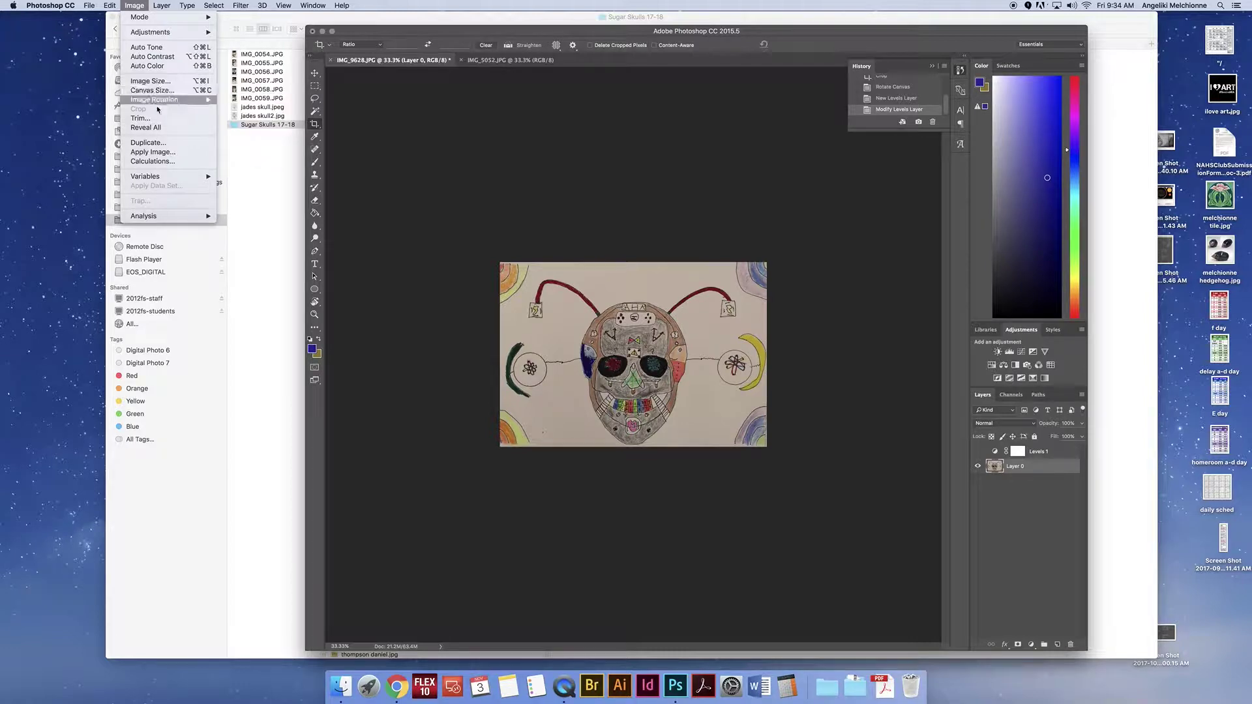
mouse_move(149, 32)
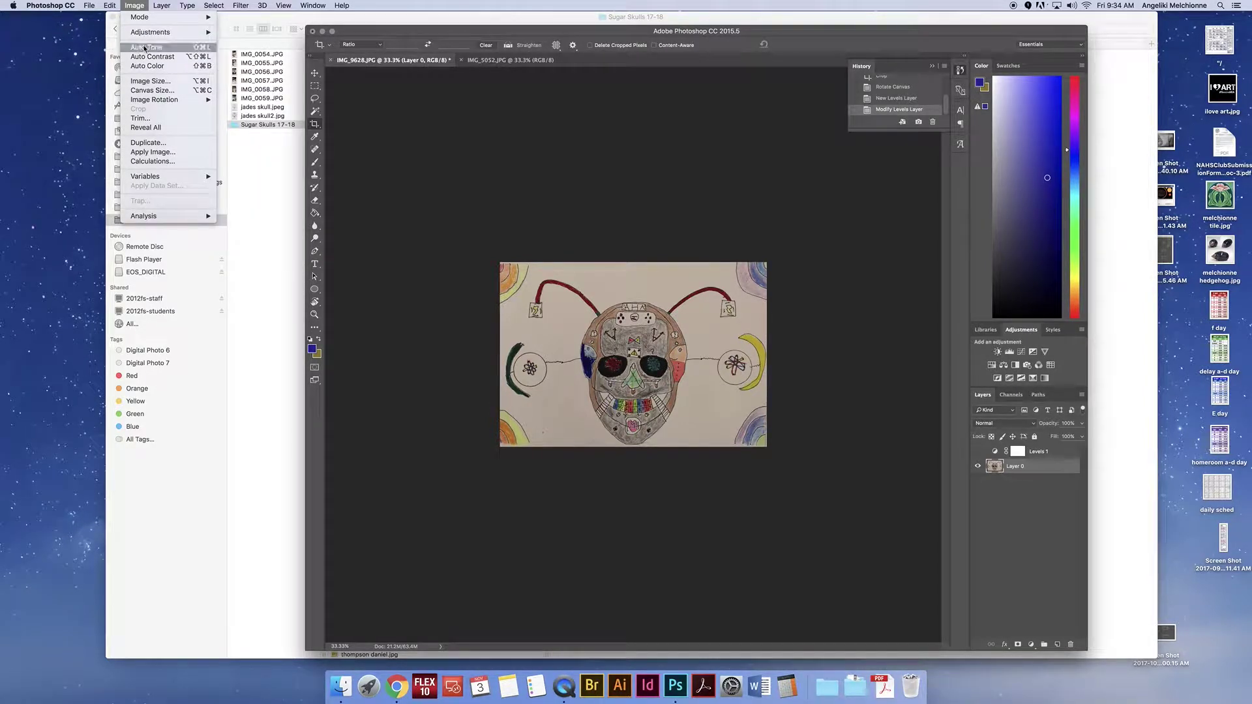
click(145, 49)
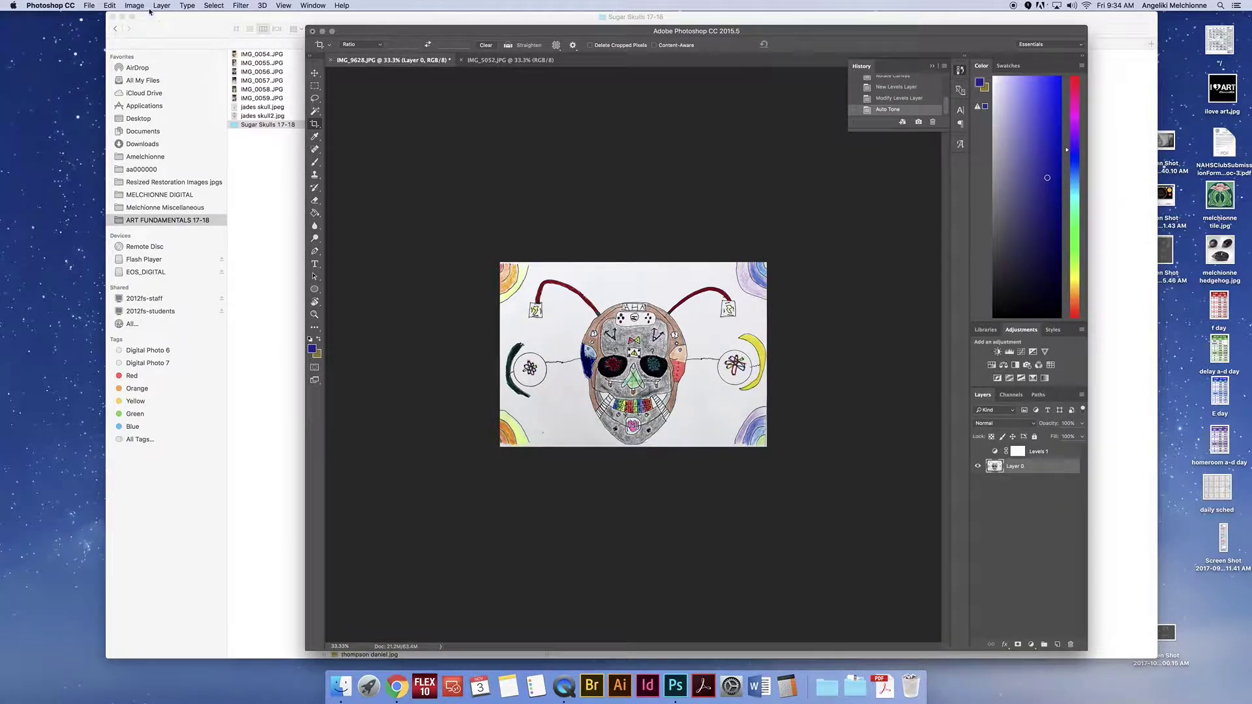
Step: Undo the Auto Tone and duplicate Layer 0 into Layer 0 copy
click(109, 6)
click(134, 17)
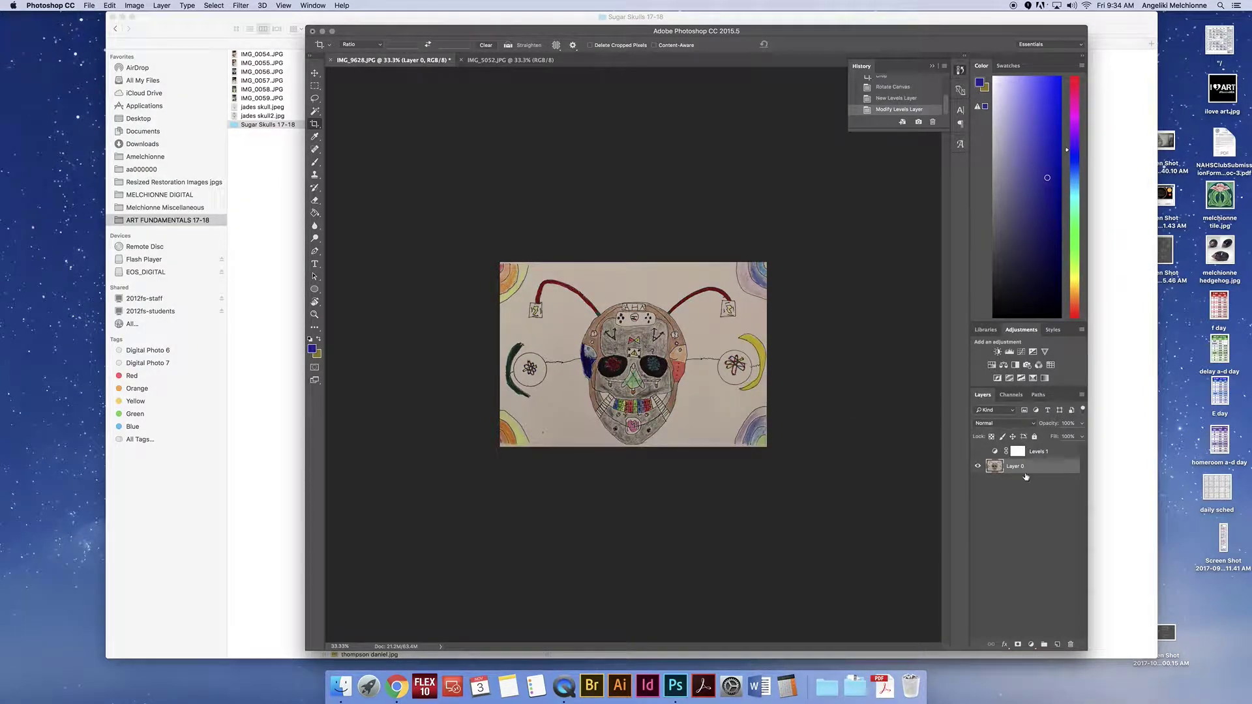
key(super+j)
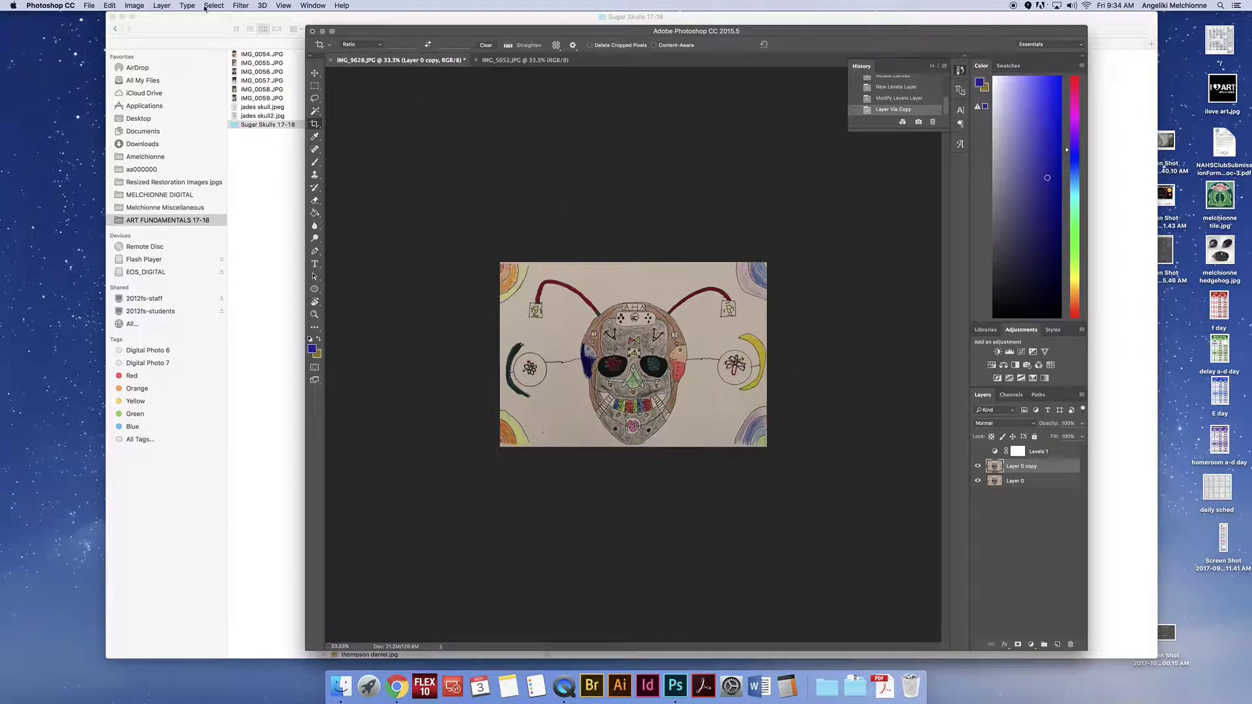
Step: Apply Auto Tone, Auto Color and Auto Contrast to Layer 0 copy, then fit the drawing on screen
click(135, 5)
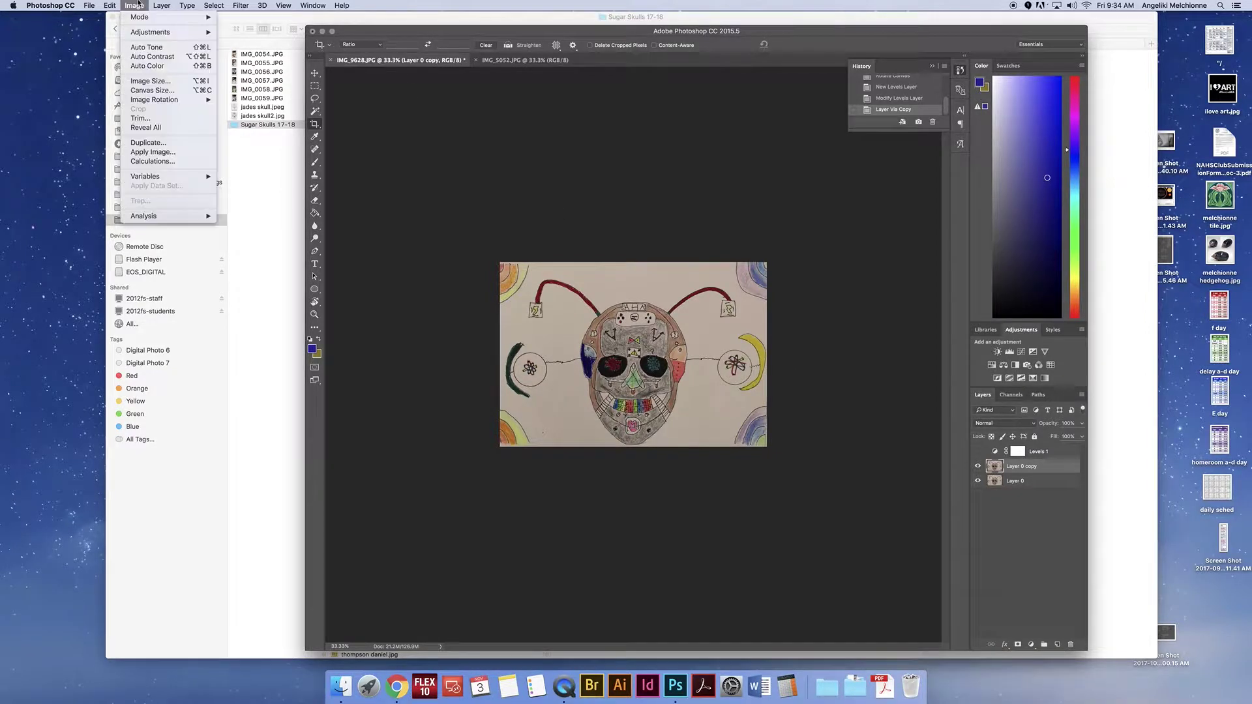
click(148, 49)
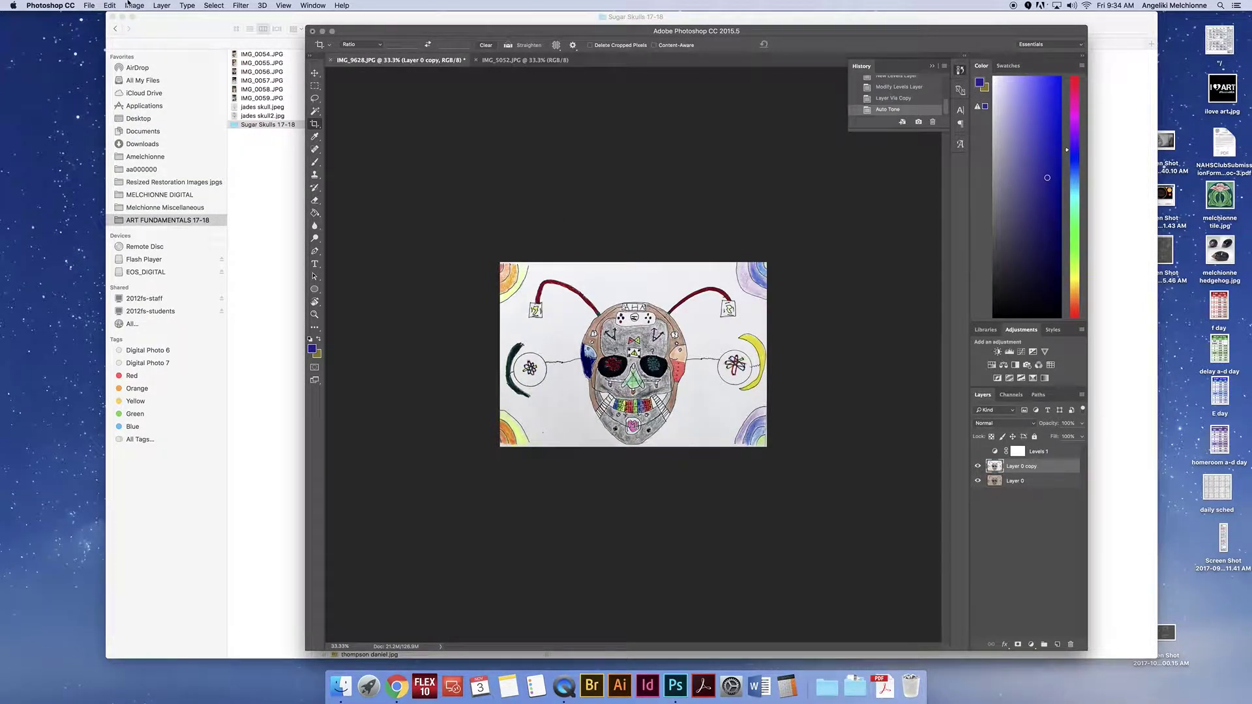
click(131, 5)
click(140, 69)
click(134, 6)
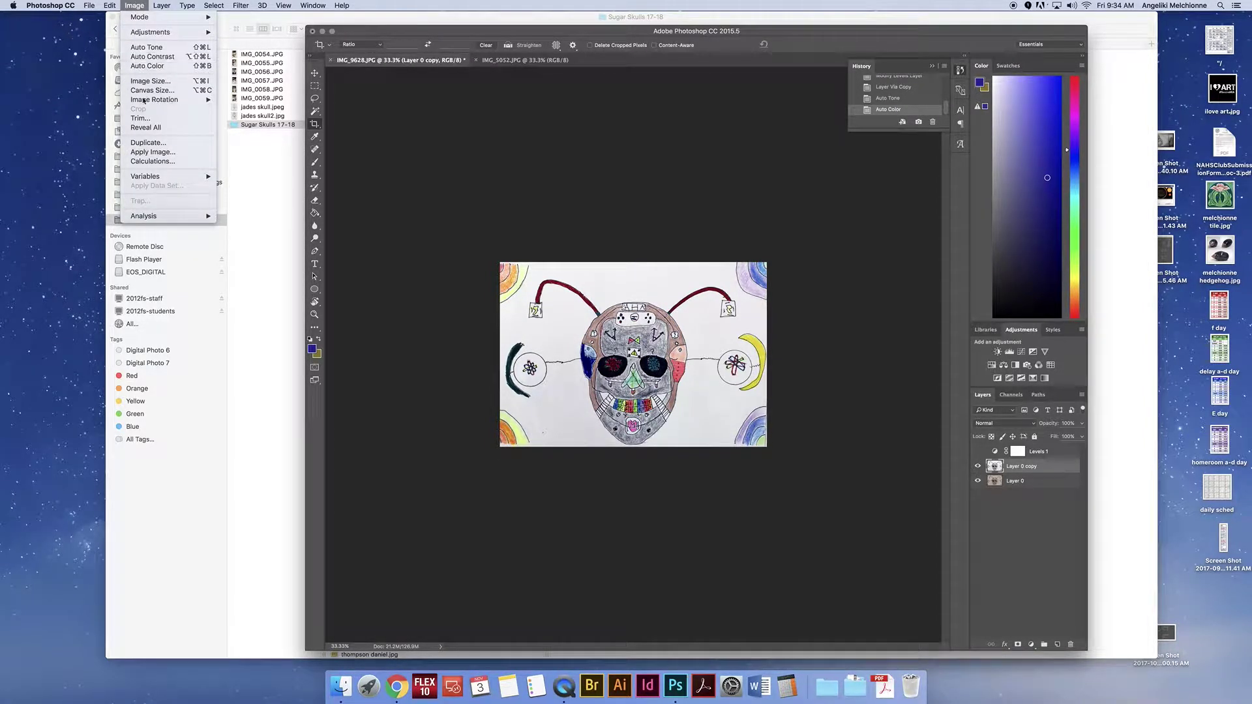
click(143, 59)
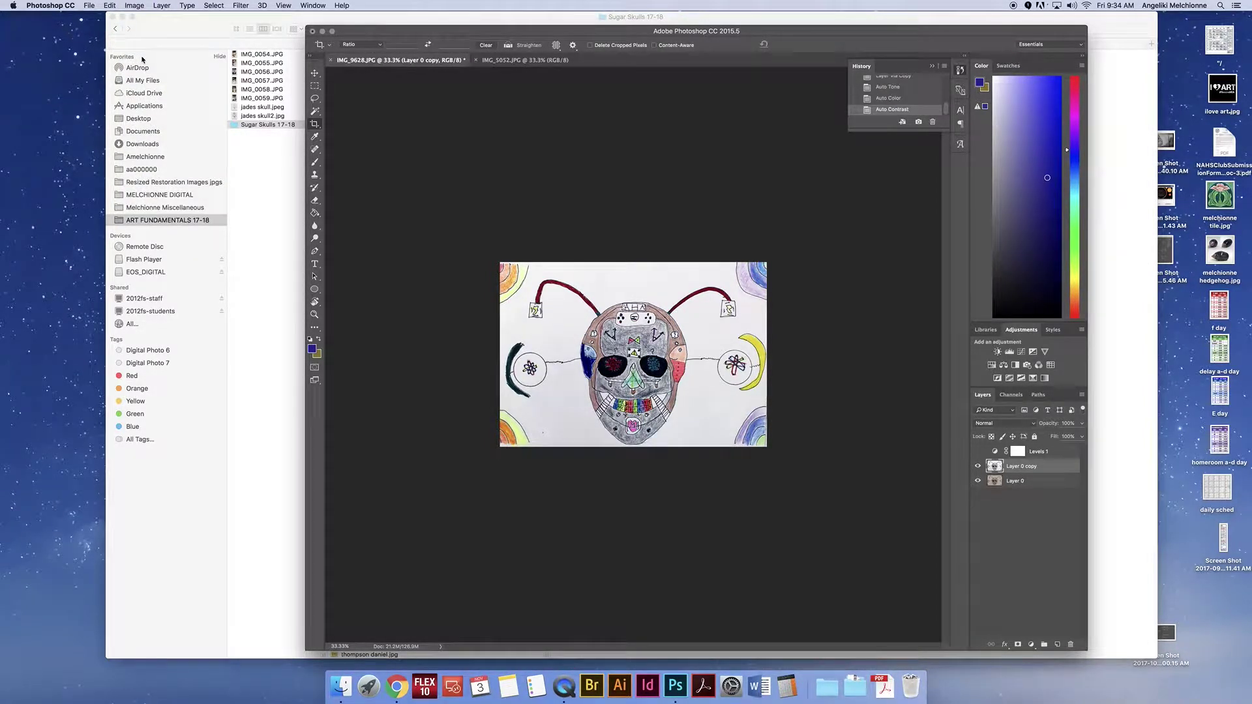
click(143, 6)
mouse_move(139, 33)
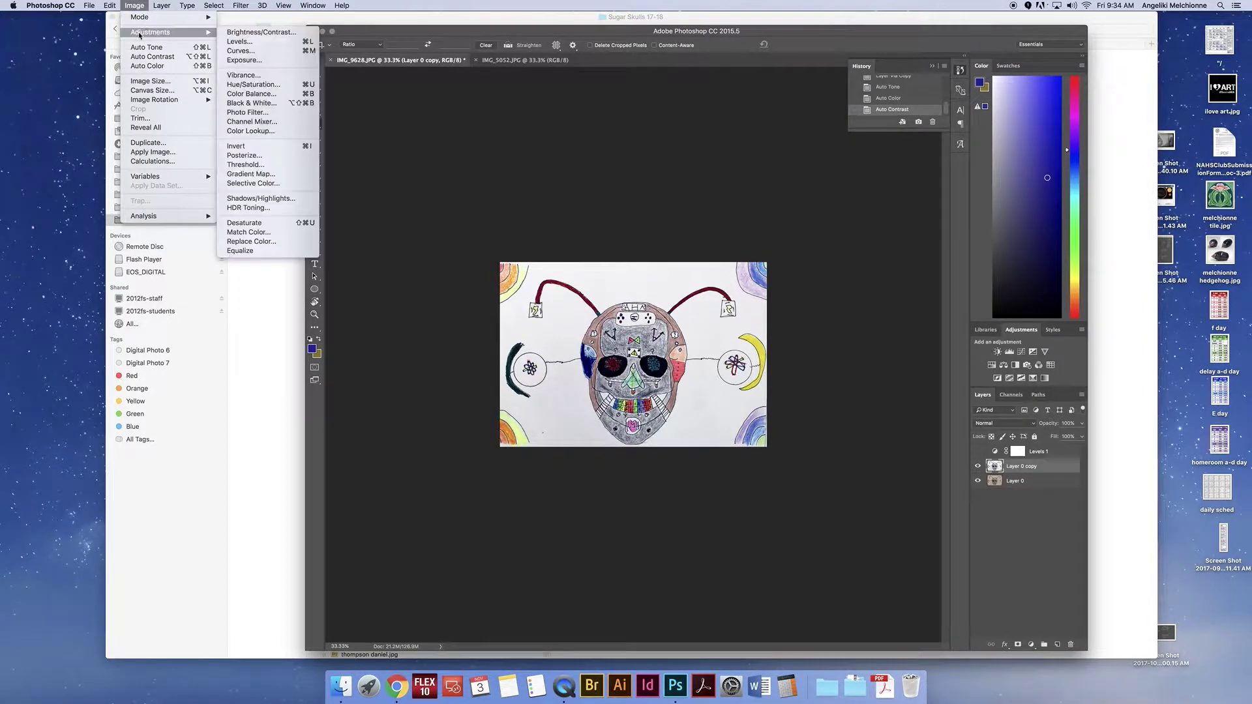
click(631, 141)
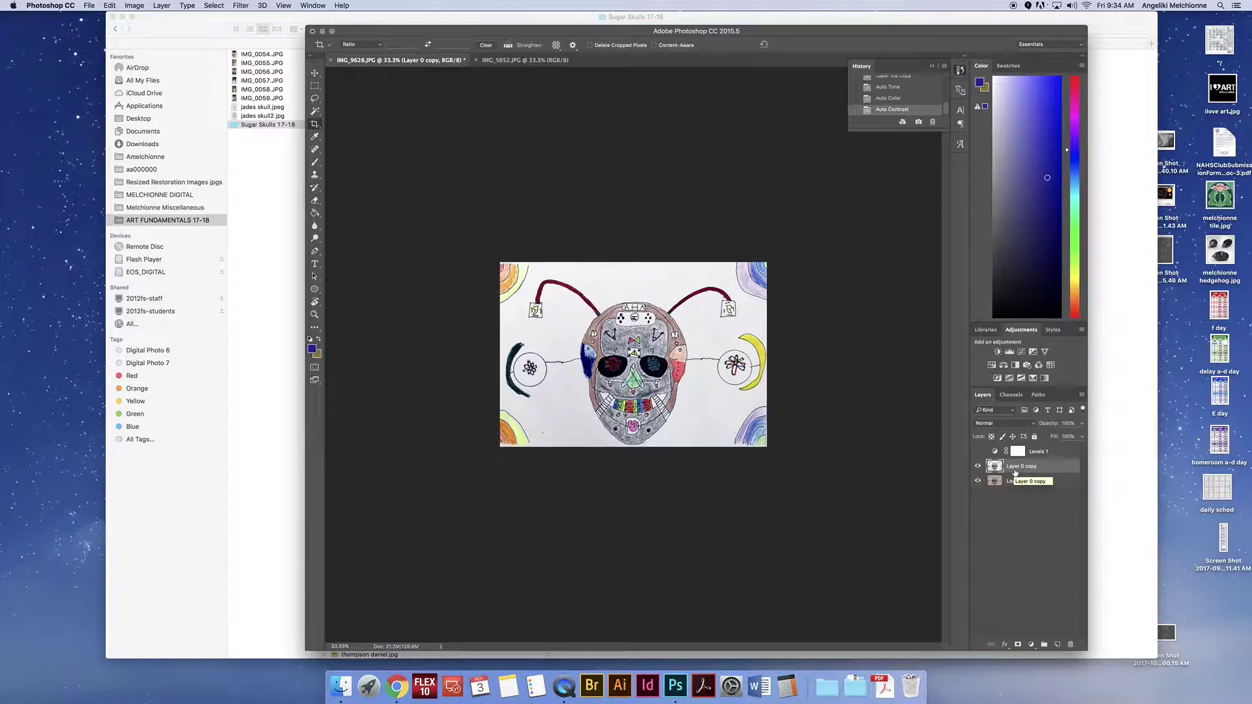
key(super+0)
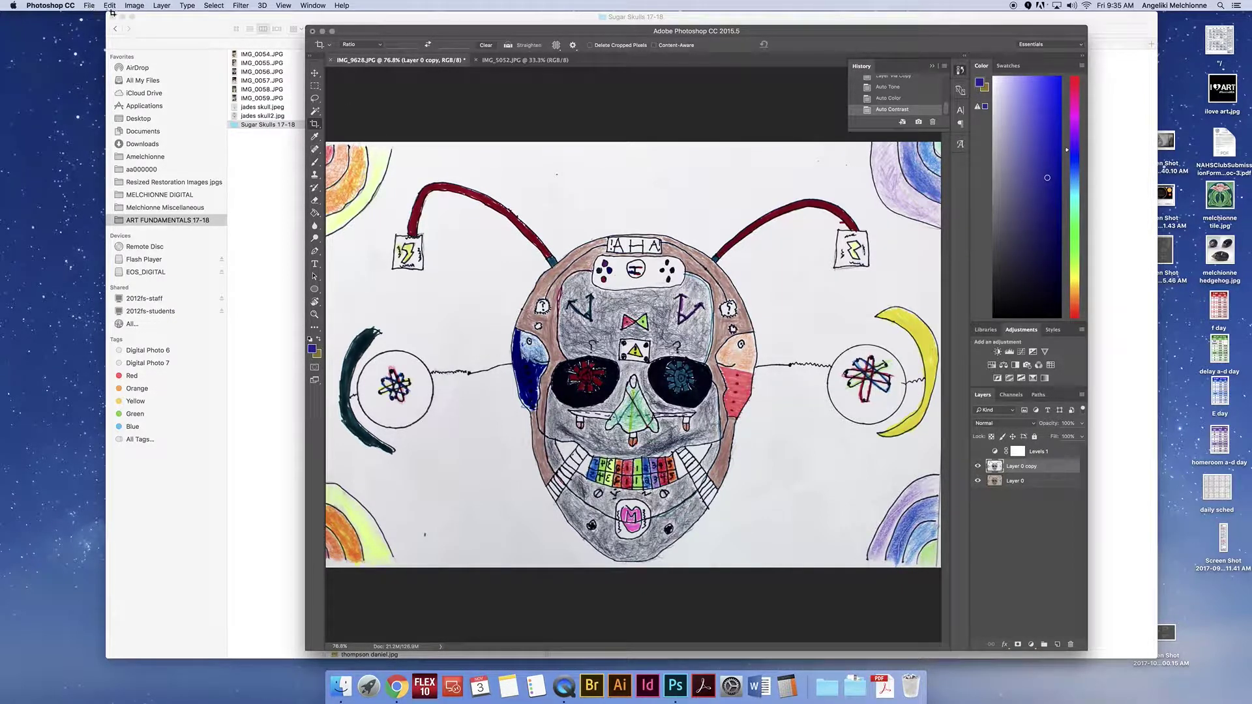
Step: In Save As, name the file 'lastname sugarskull' and target the Sugar Skulls 17-18 folder
click(90, 6)
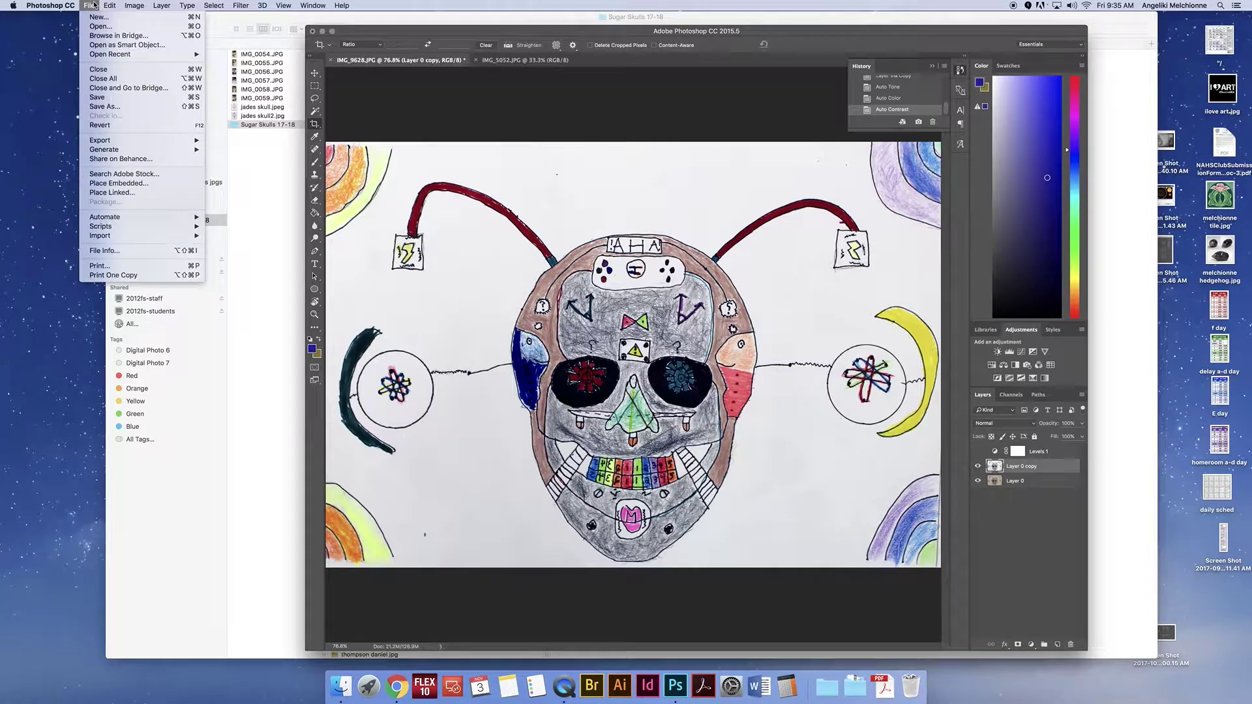
click(134, 108)
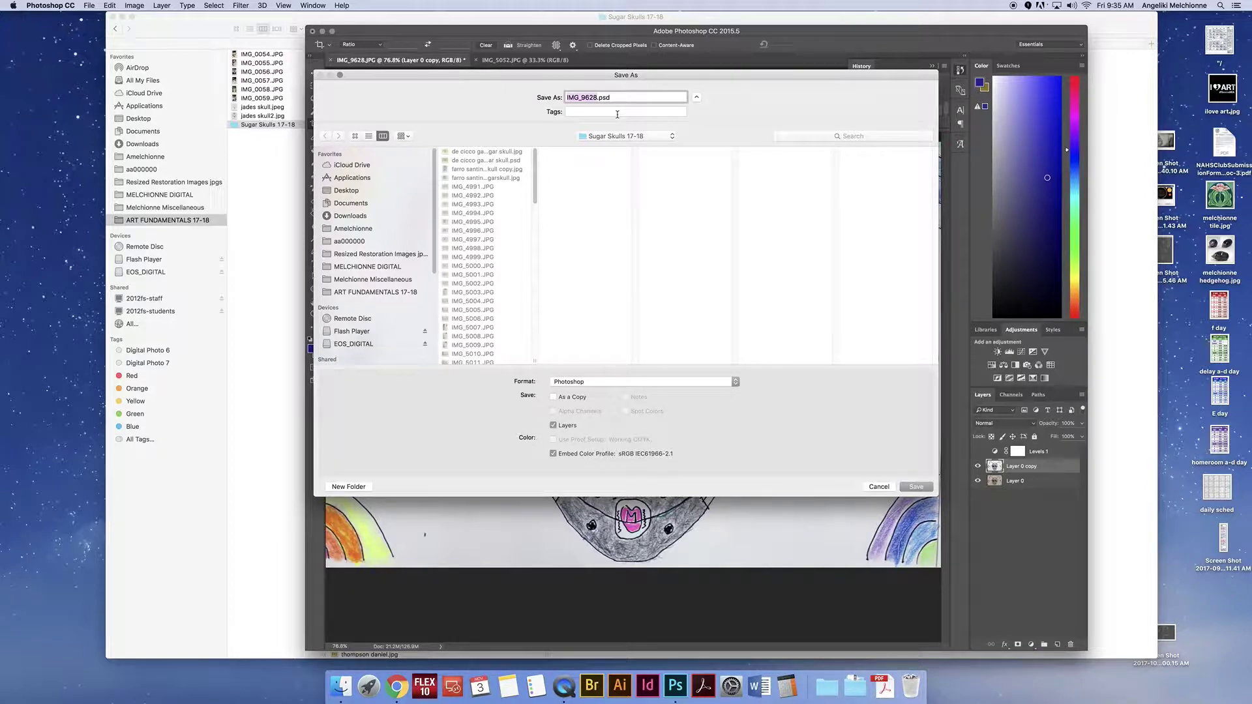
click(353, 241)
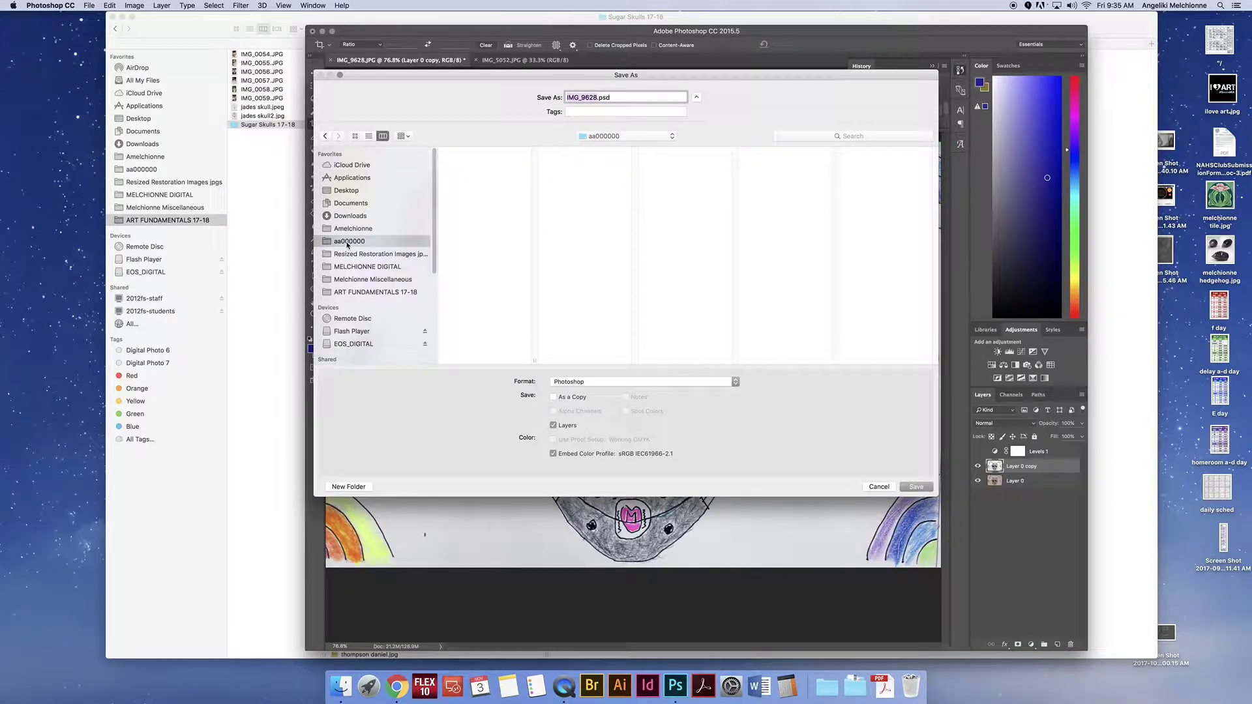
text(lastname sugarskull)
click(390, 293)
click(463, 222)
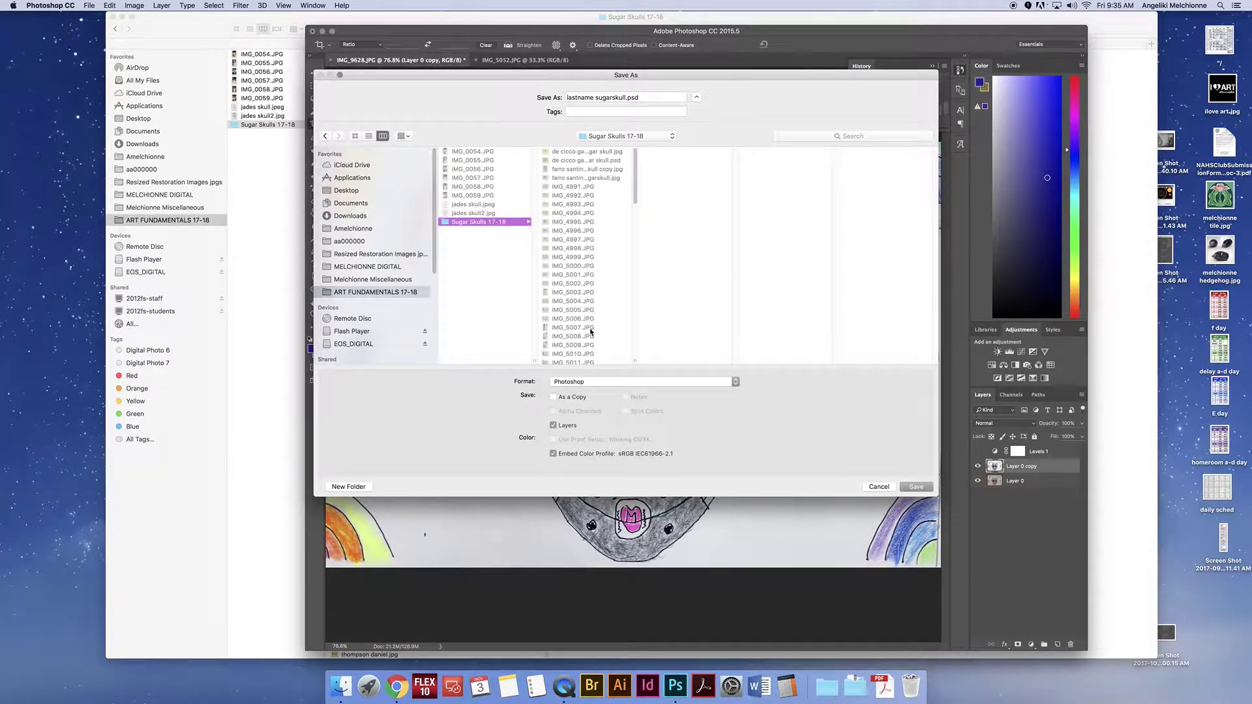
Step: Replace the placeholder with the student's name and save the PSD with Maximize Compatibility
double_click(593, 97)
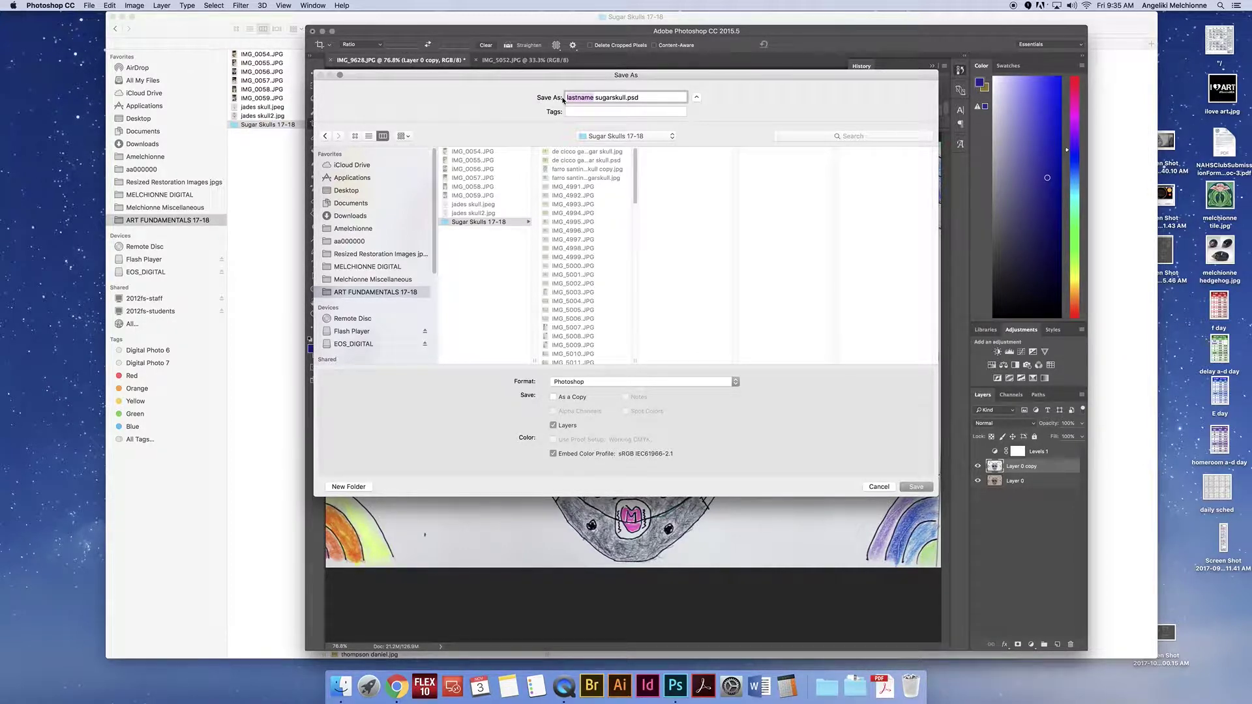
text(kobe)
key(Return)
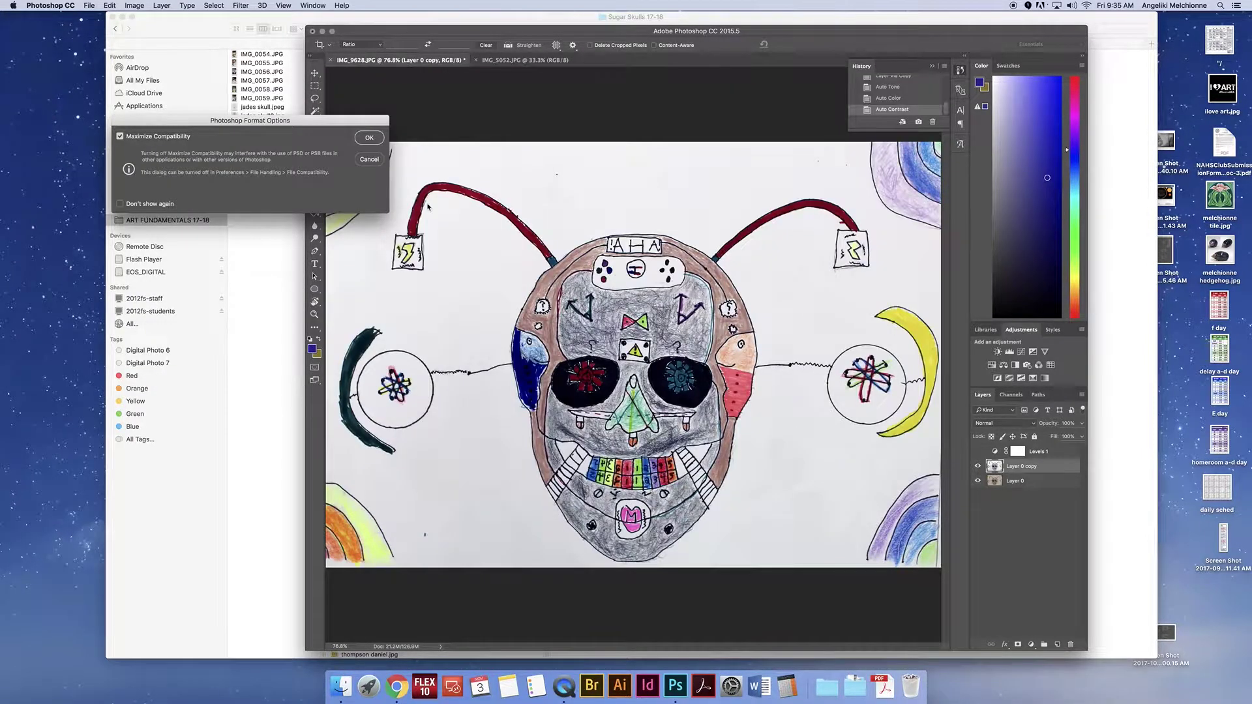
click(371, 138)
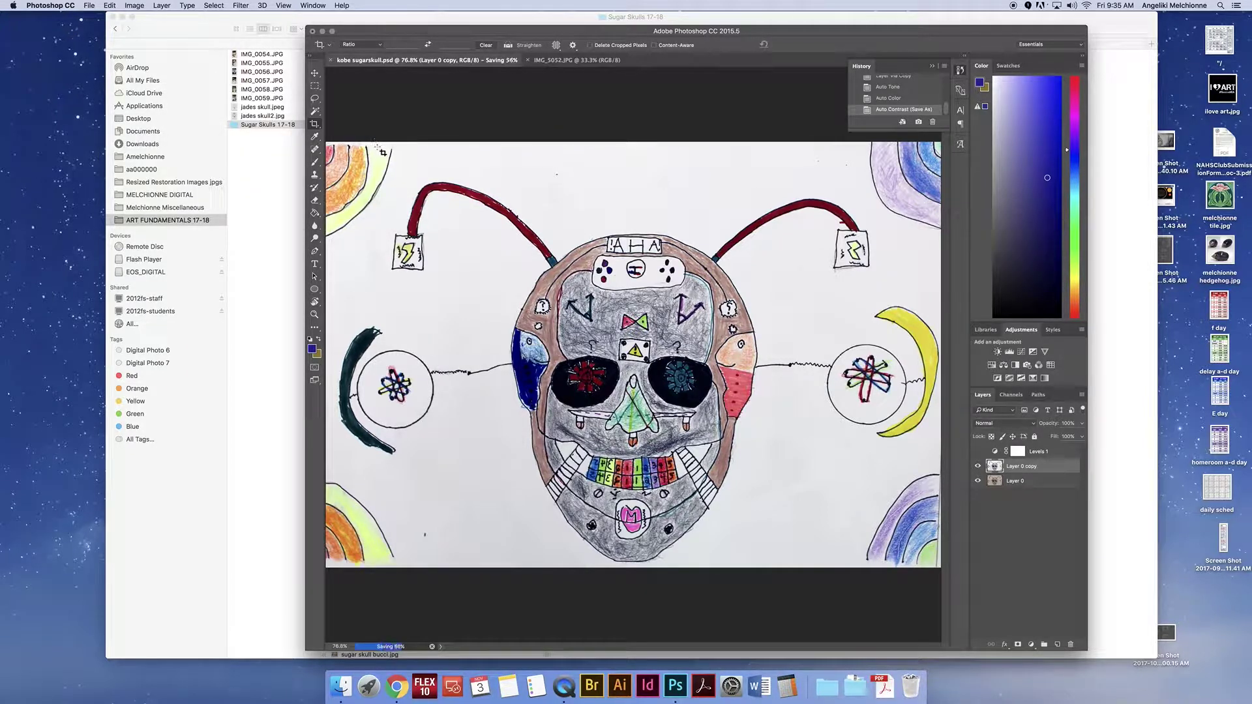
click(89, 5)
click(120, 107)
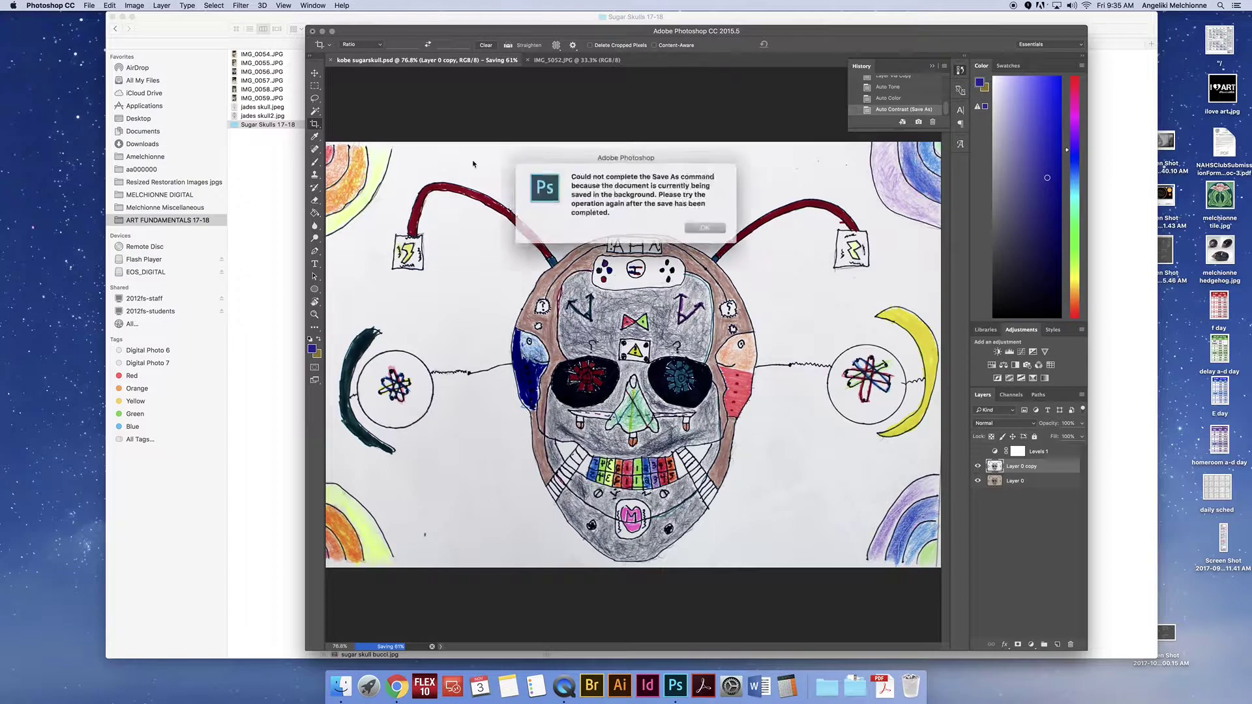
click(698, 225)
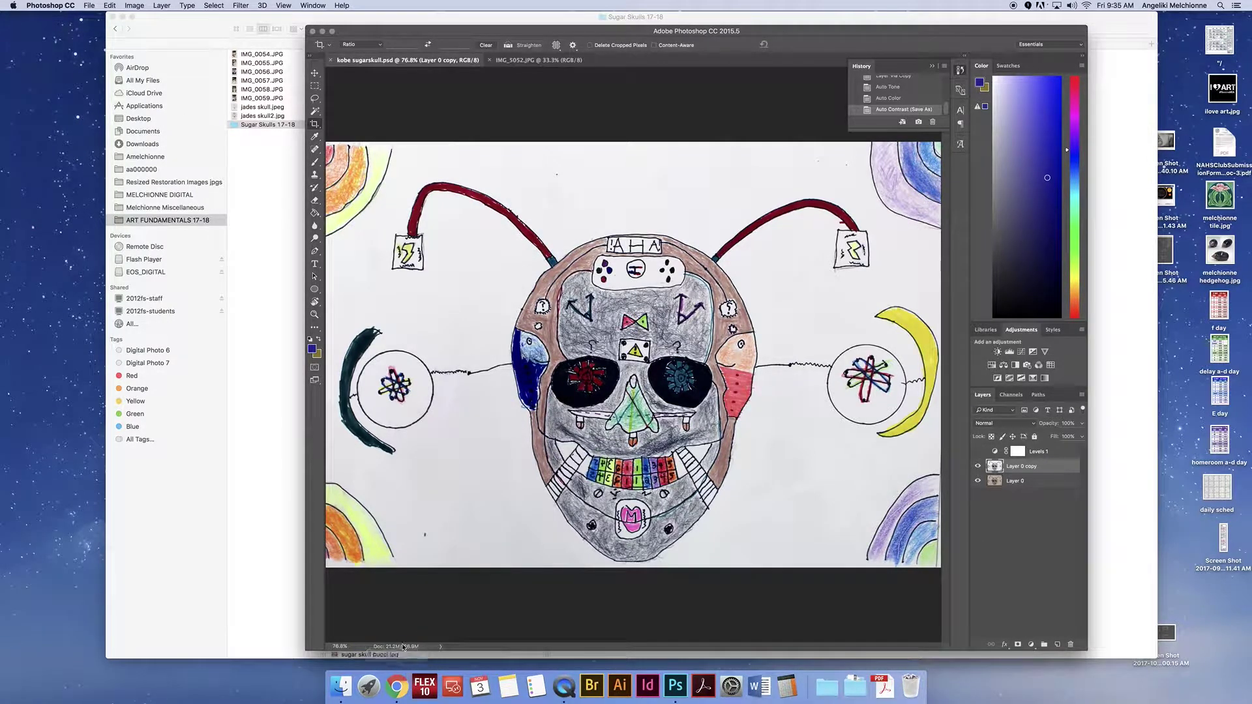
click(89, 5)
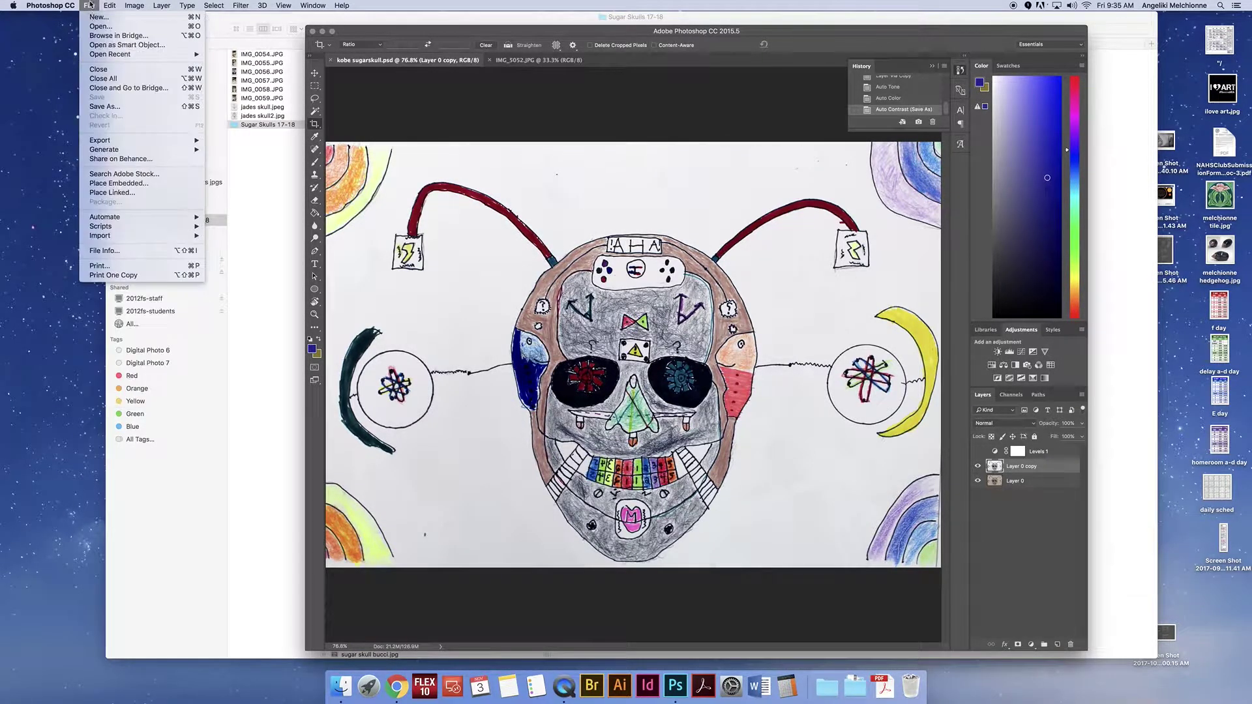
Step: Save a JPEG copy of the sugar skull drawing, accepting the default JPEG Options
click(109, 106)
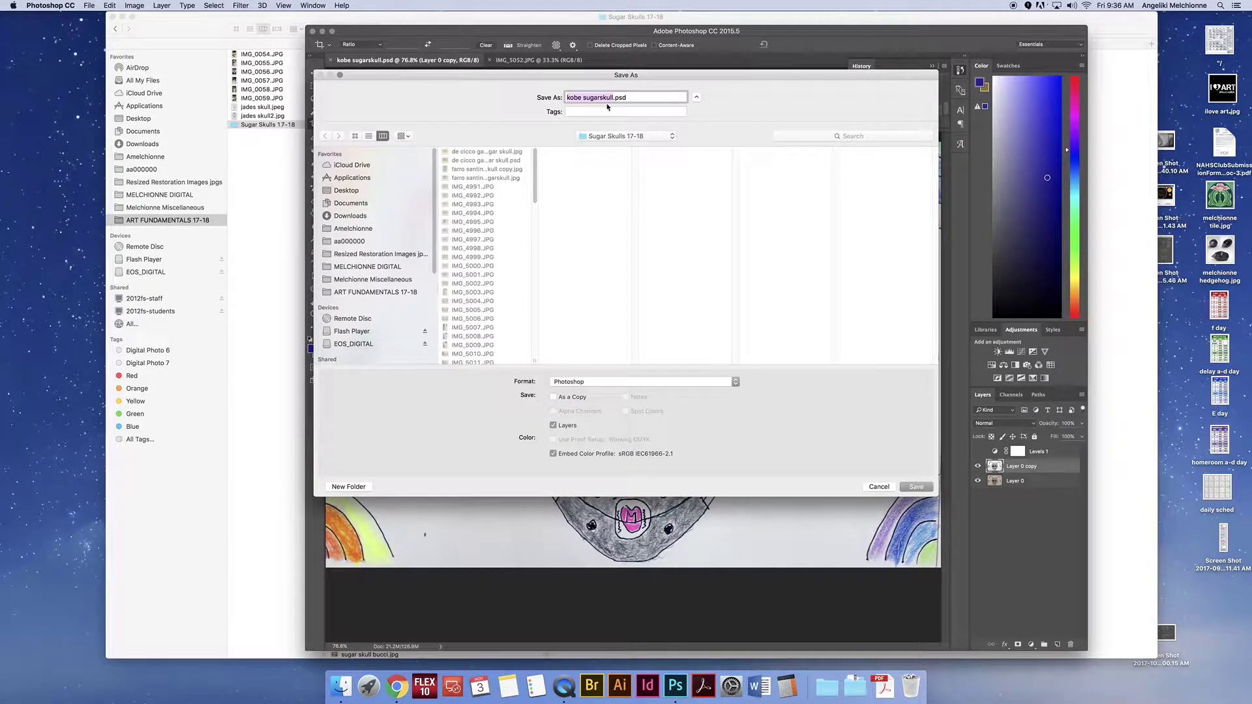
click(659, 383)
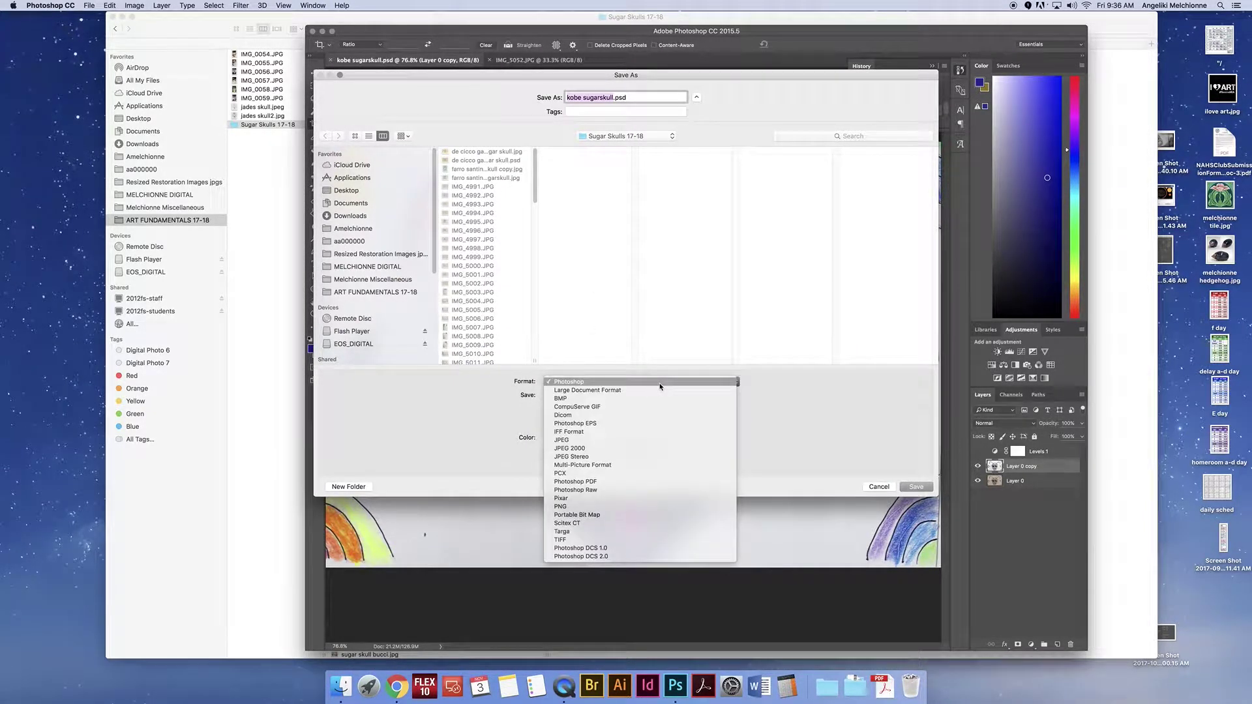
click(656, 439)
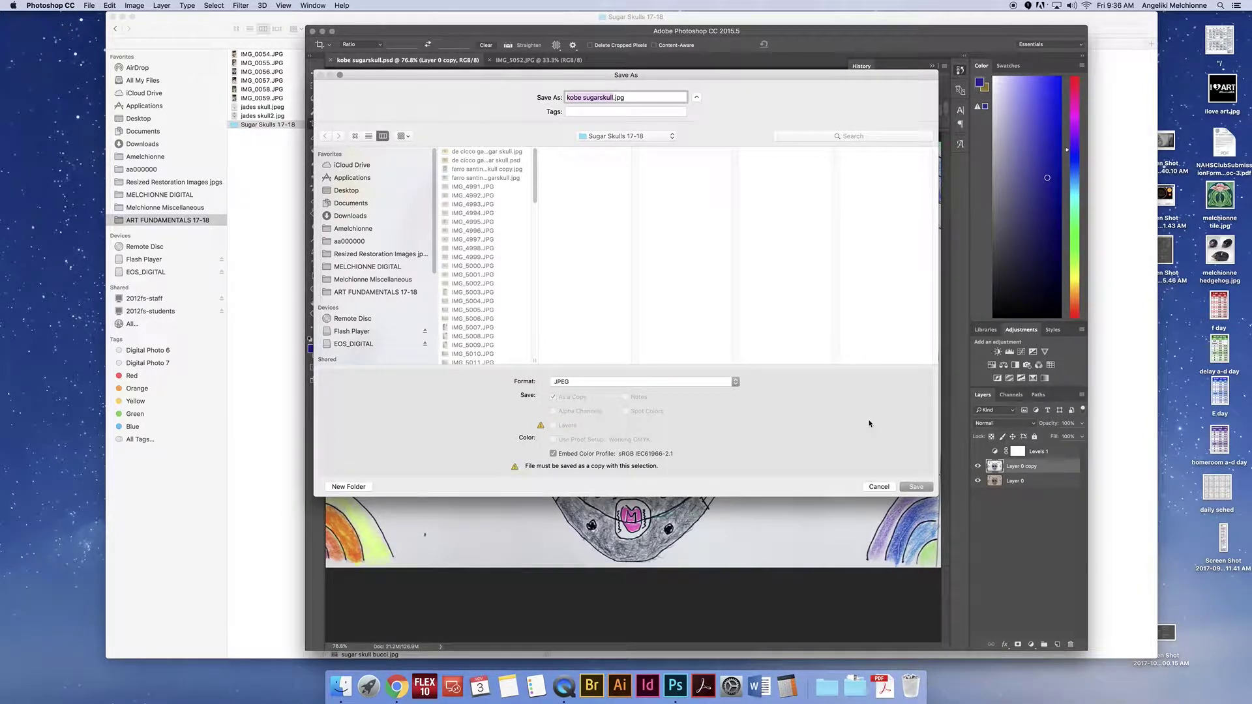
click(915, 487)
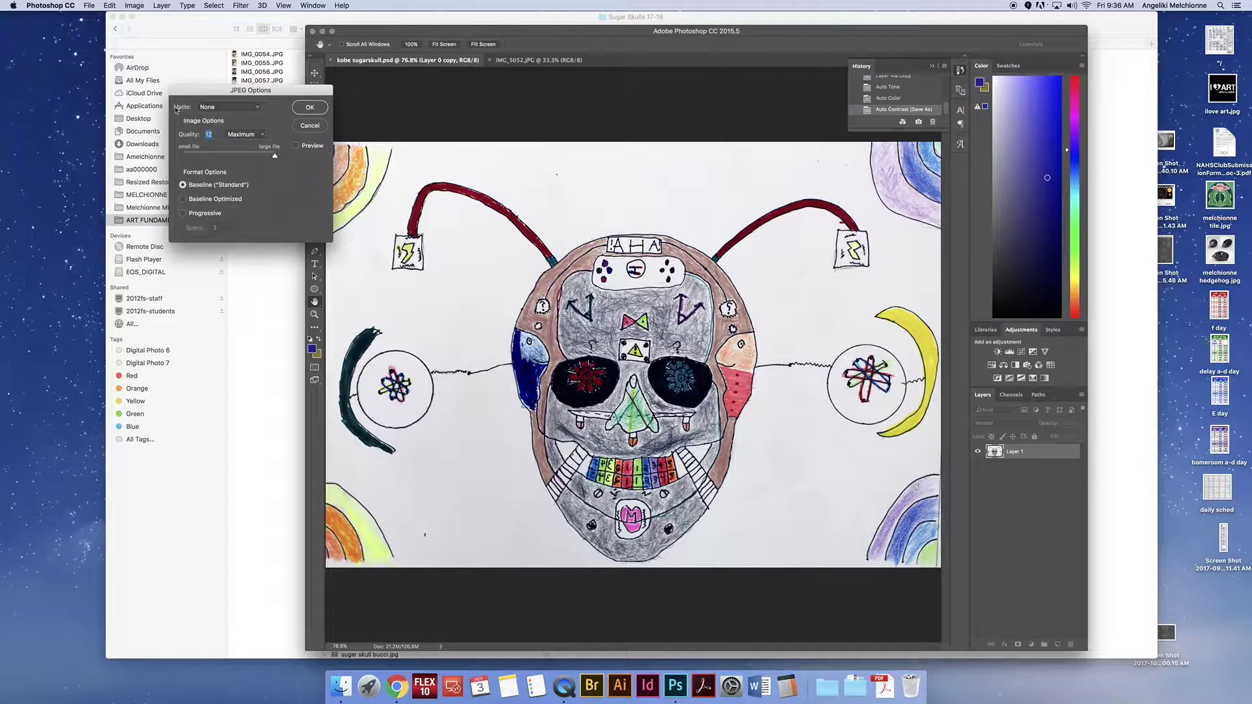
click(310, 110)
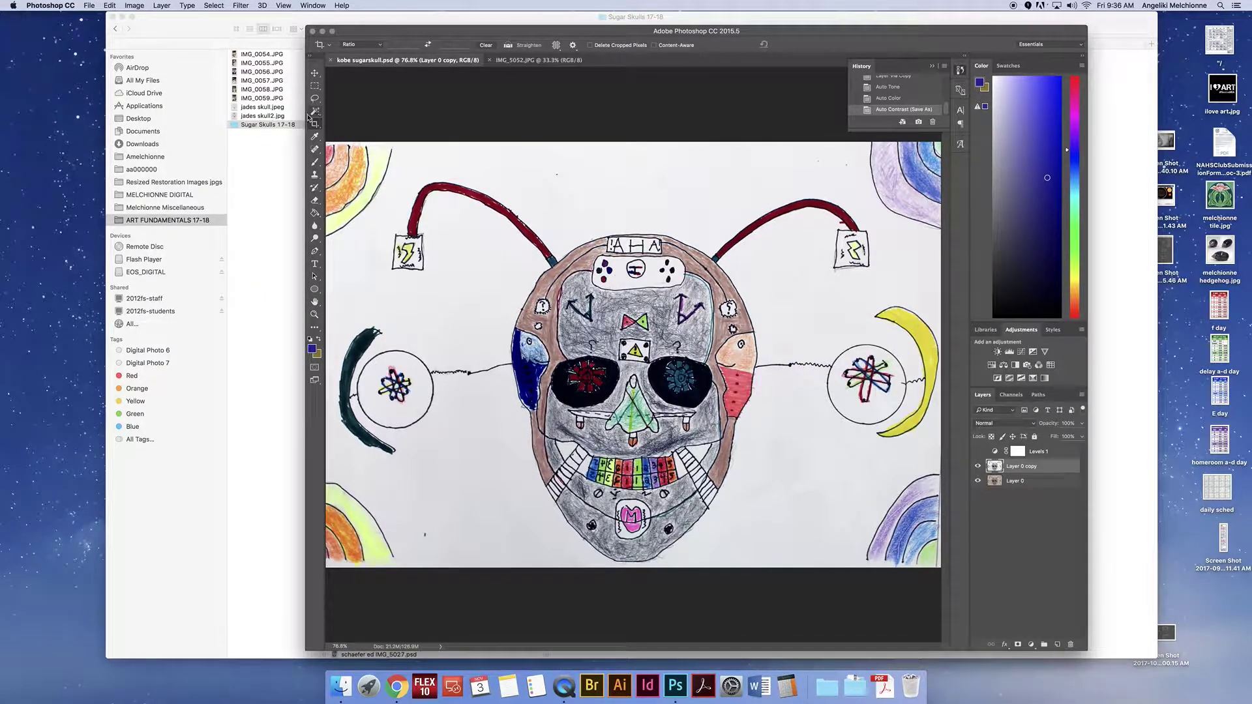
drag(535, 31, 304, 41)
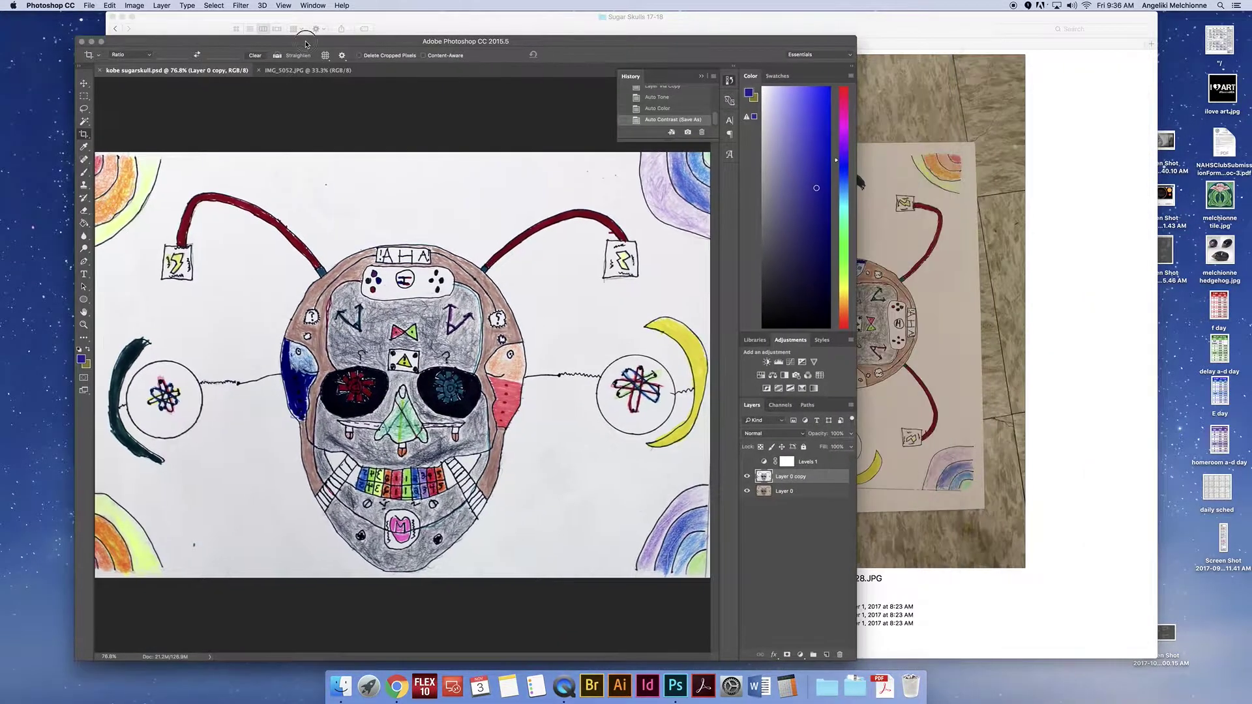
click(409, 25)
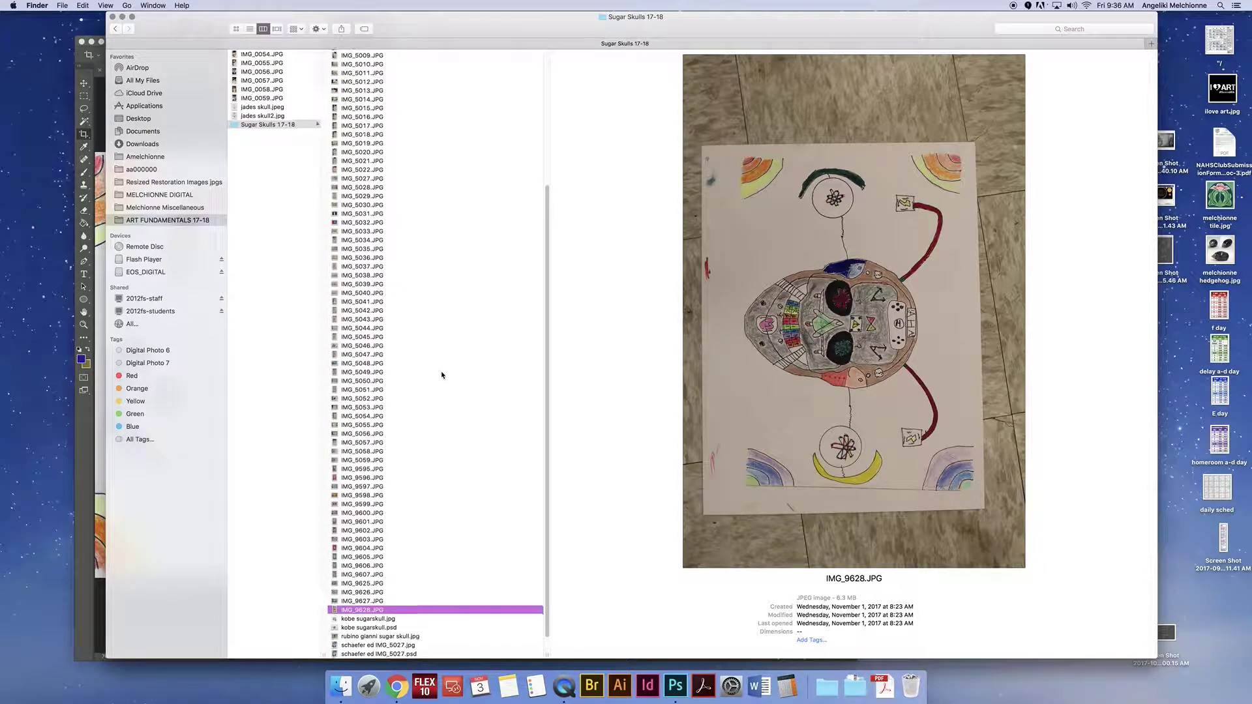
scroll(442, 372, down, 1)
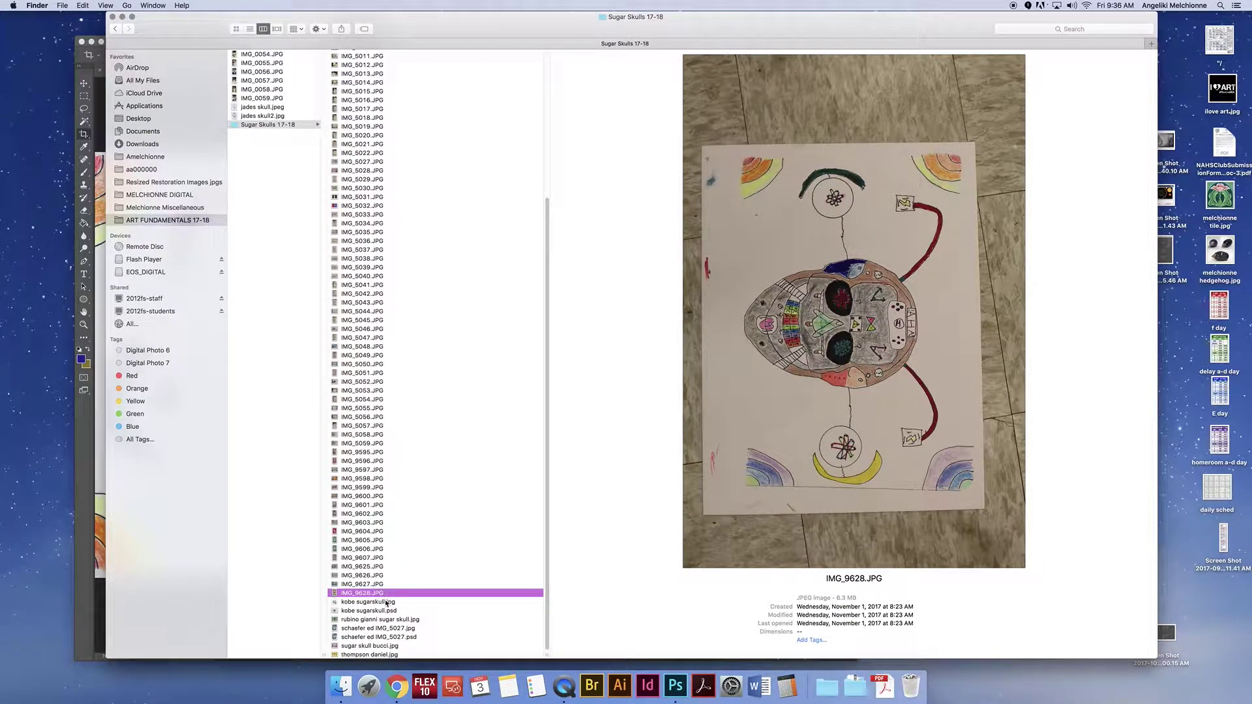
click(381, 603)
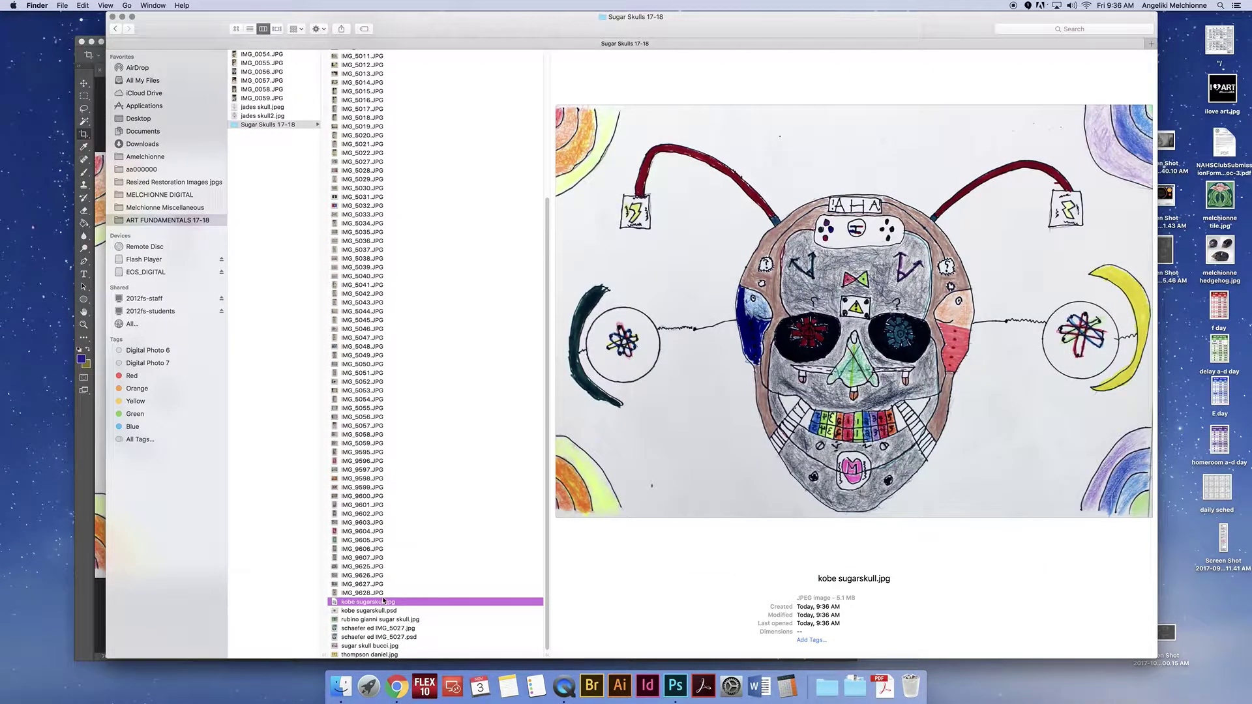
click(389, 611)
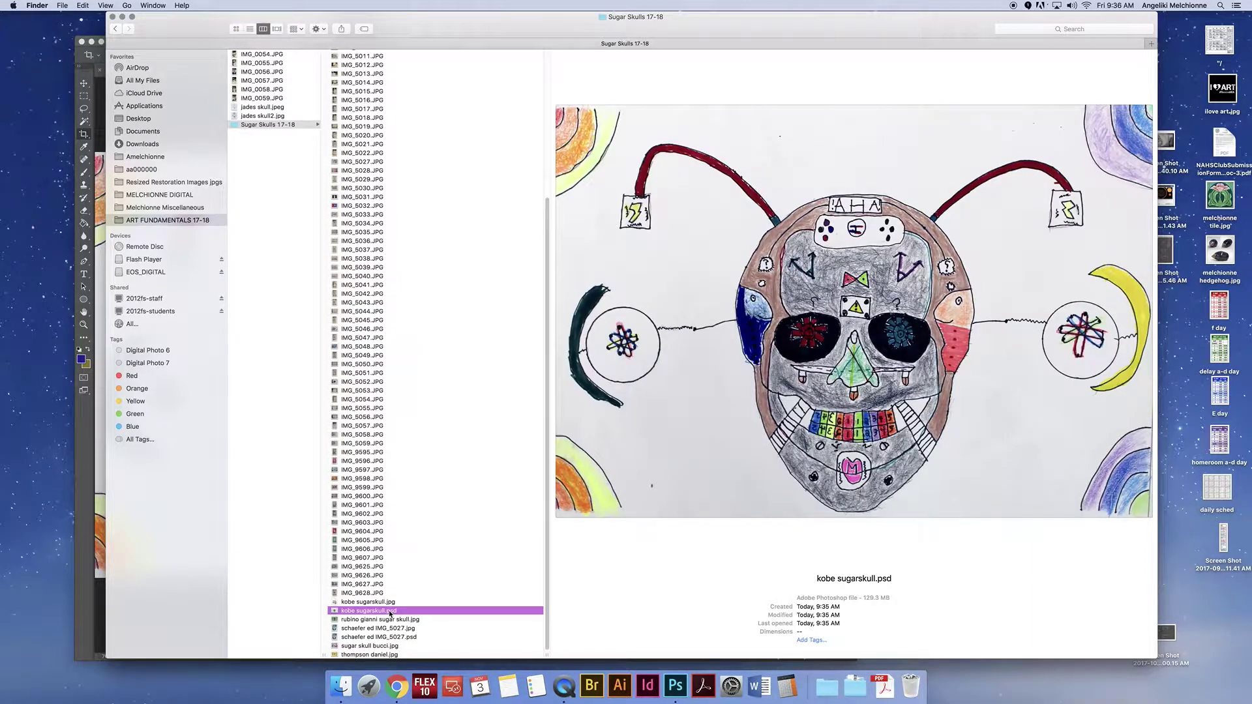
click(390, 602)
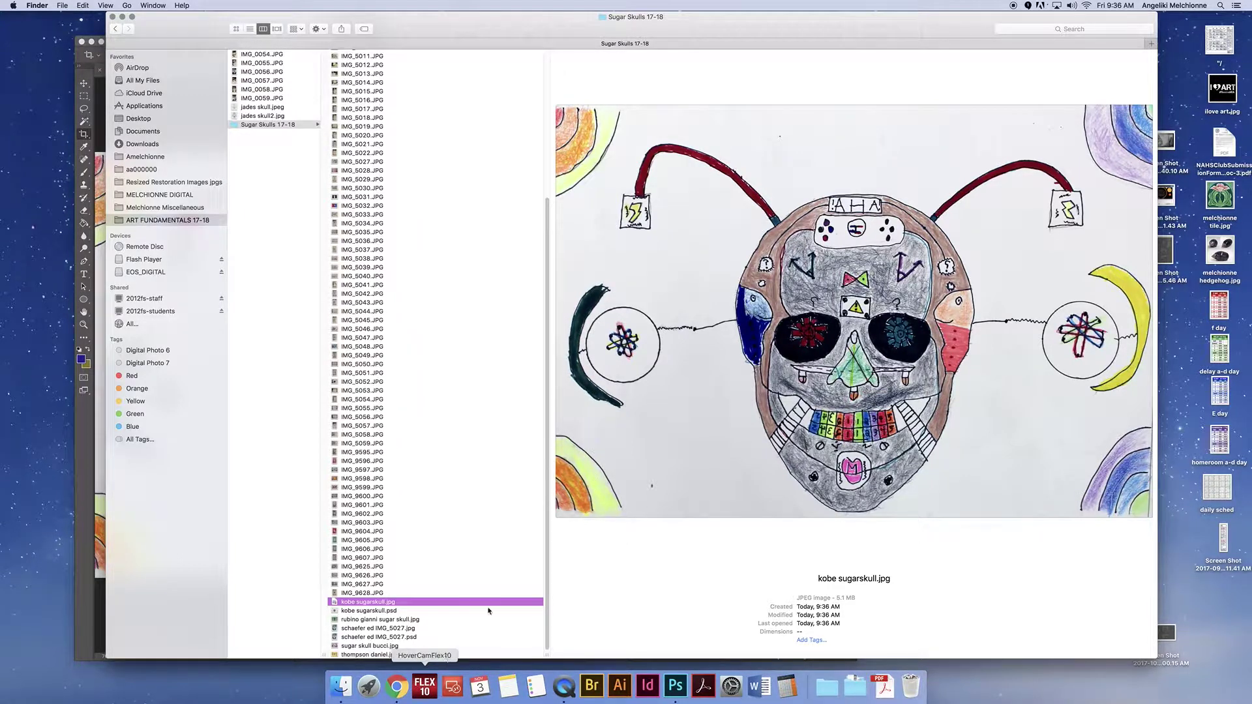
click(102, 109)
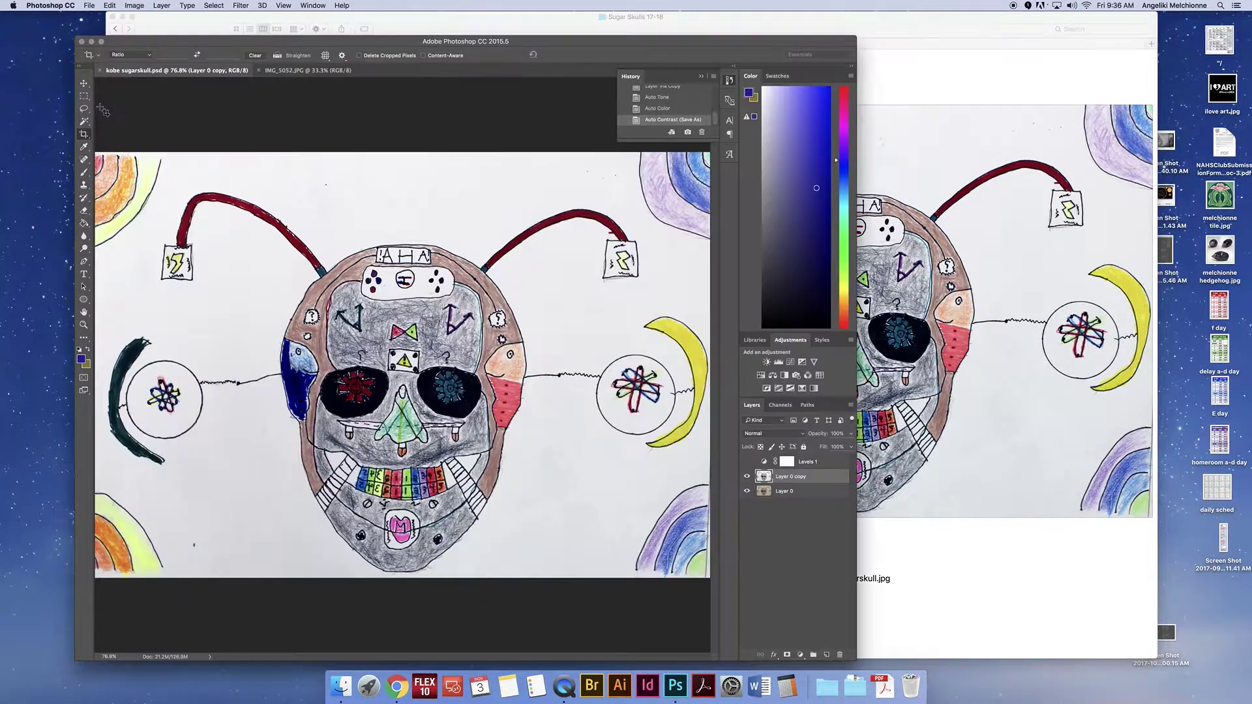
Step: On IMG_5052.JPG, straighten along the paper's bottom edge and crop to just the paper
click(320, 73)
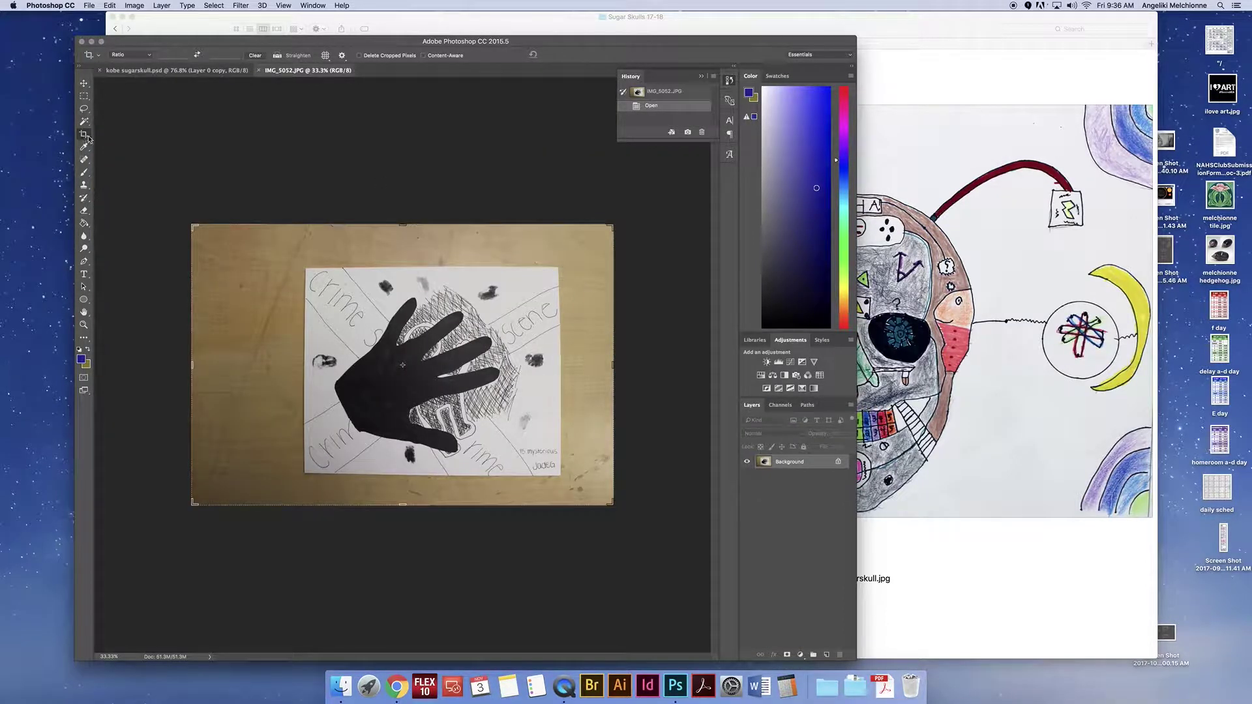
drag(190, 222, 251, 248)
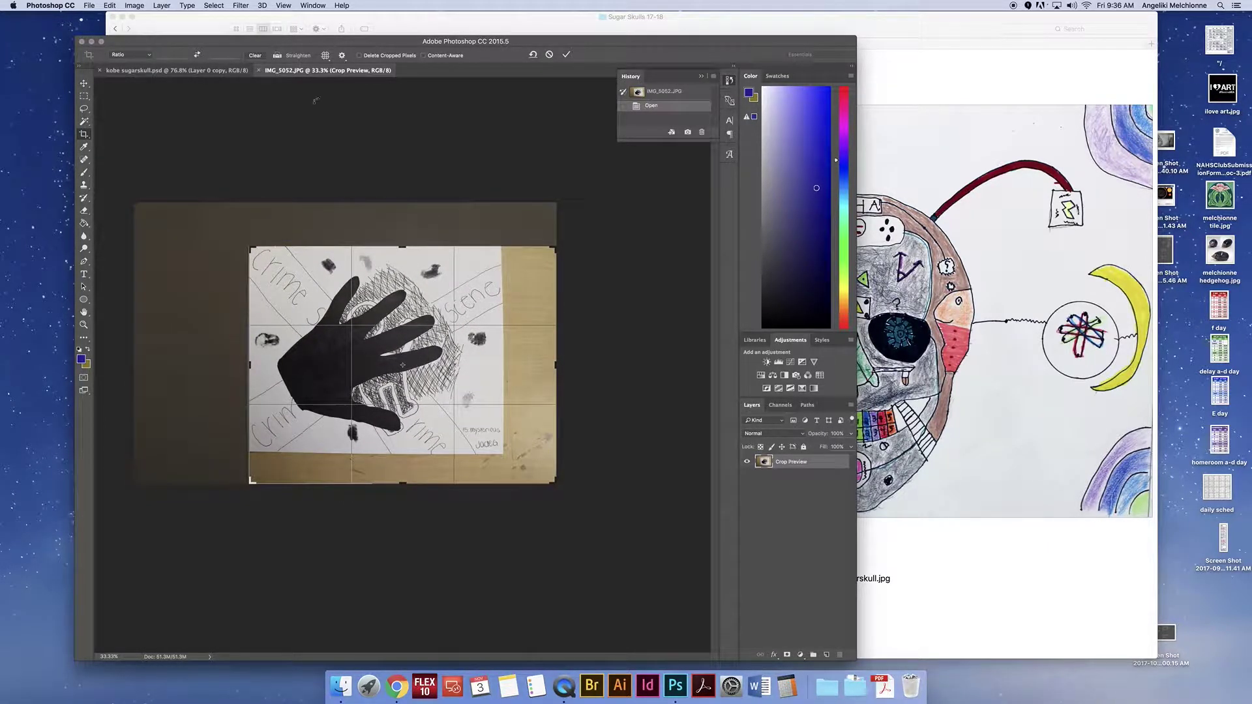
click(284, 60)
drag(263, 452, 478, 454)
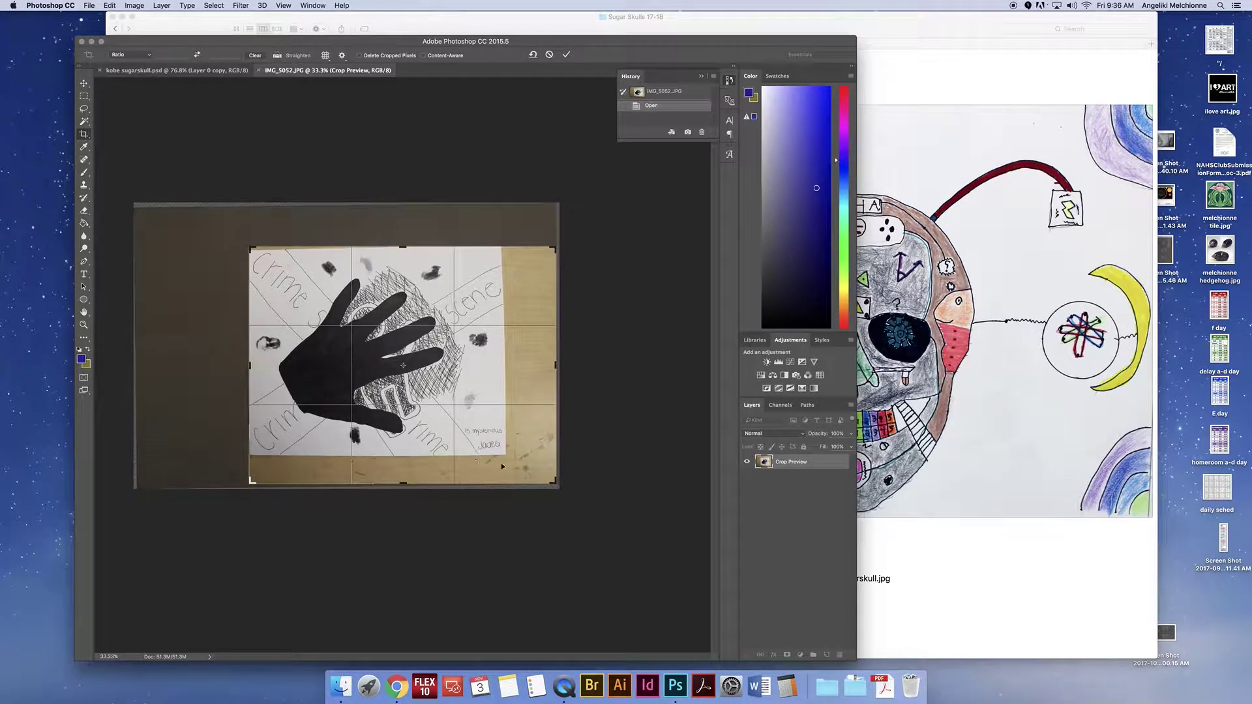
drag(402, 249, 402, 251)
drag(556, 481, 529, 468)
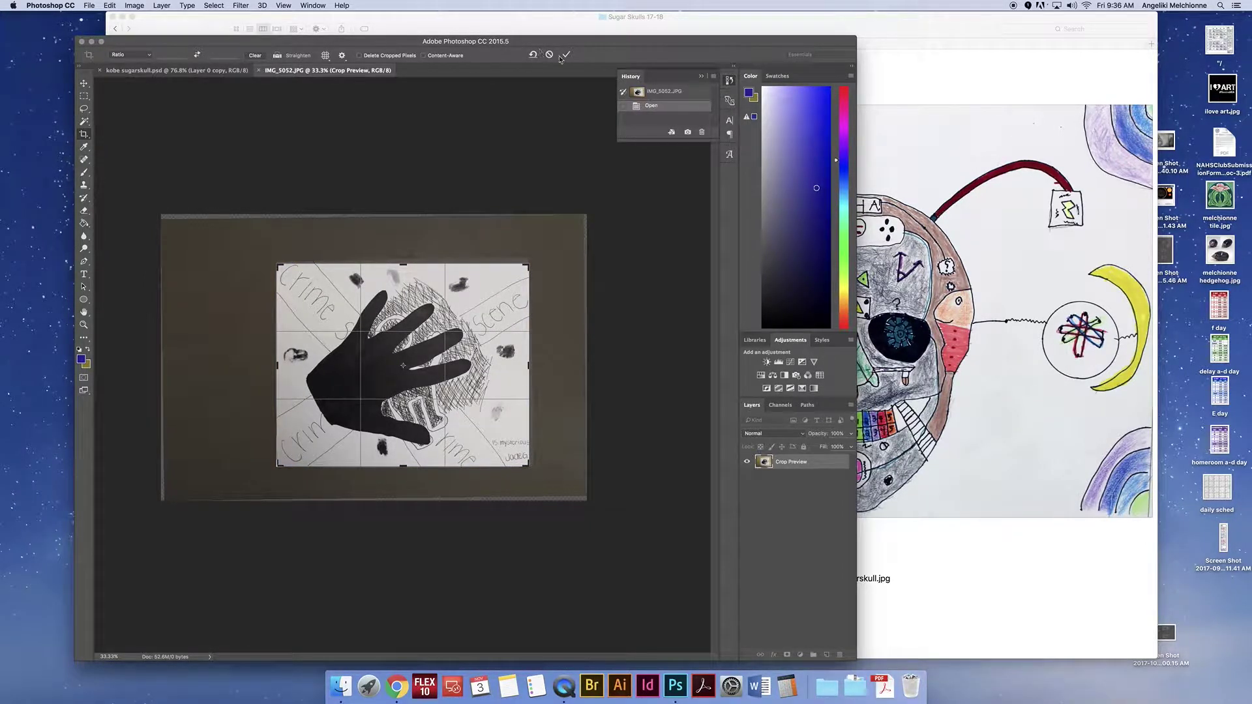
click(566, 55)
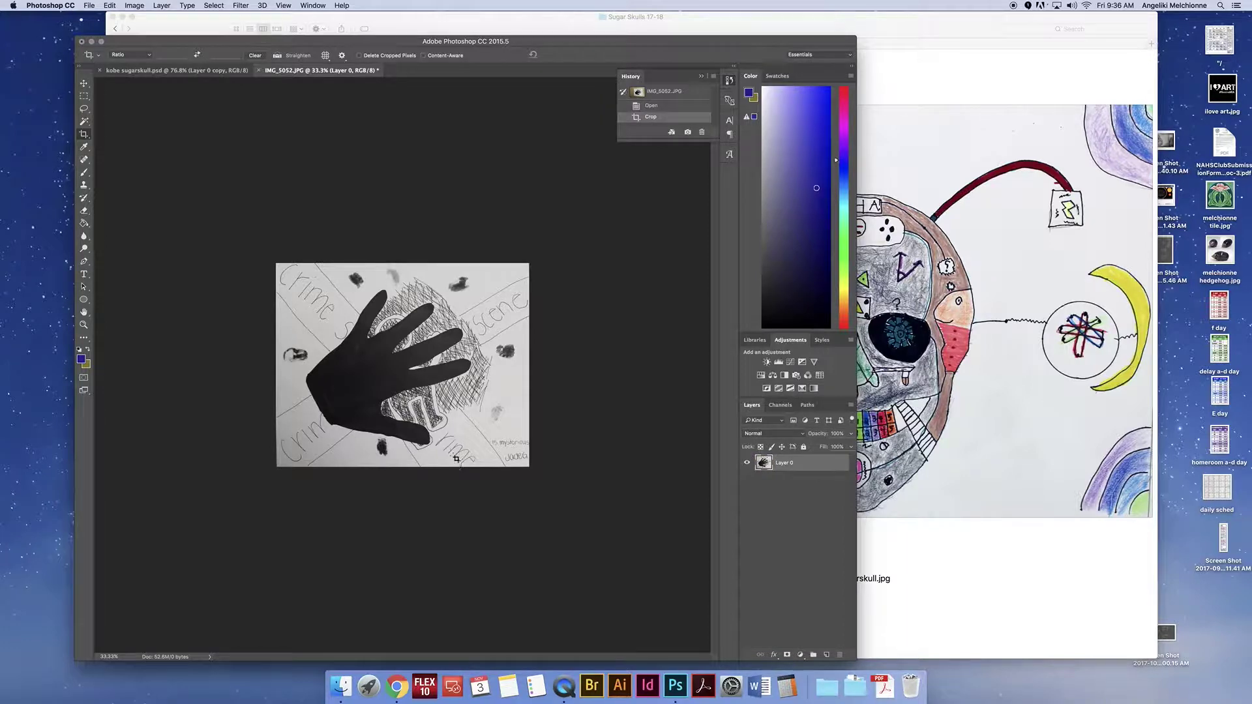
Step: Try and undo Auto Tone, then duplicate the artwork layer into Layer 0 copy
click(134, 4)
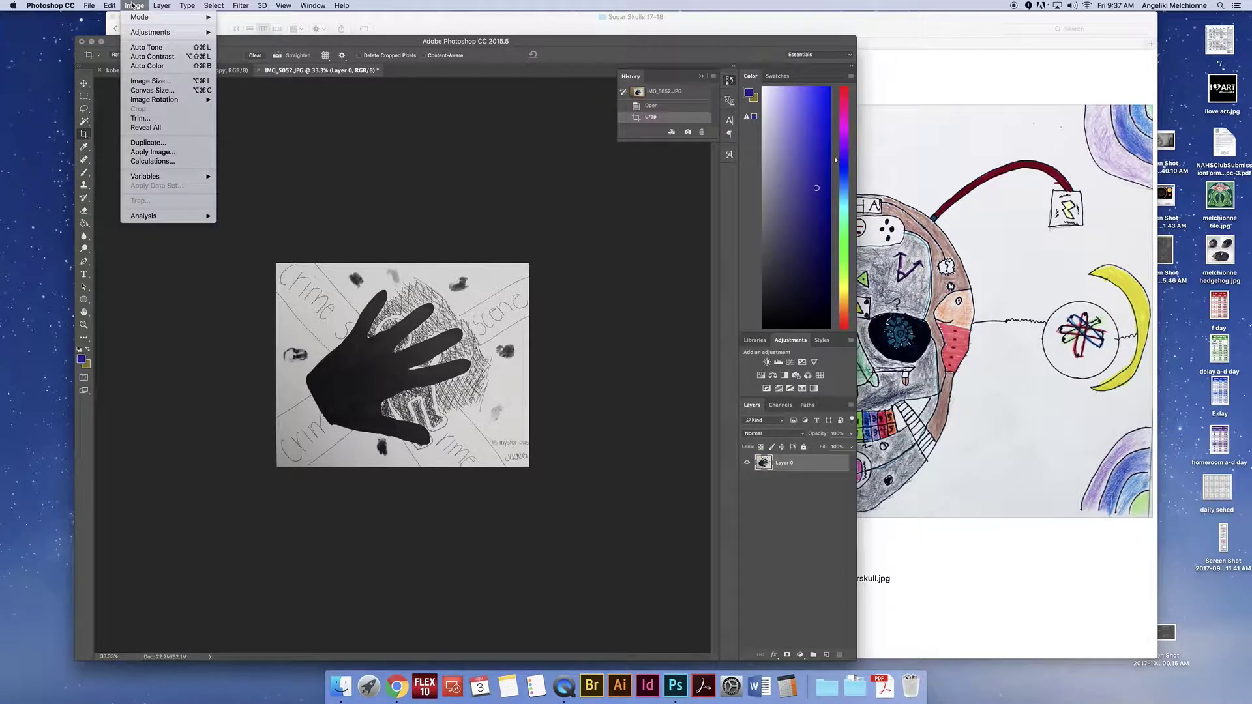
click(144, 48)
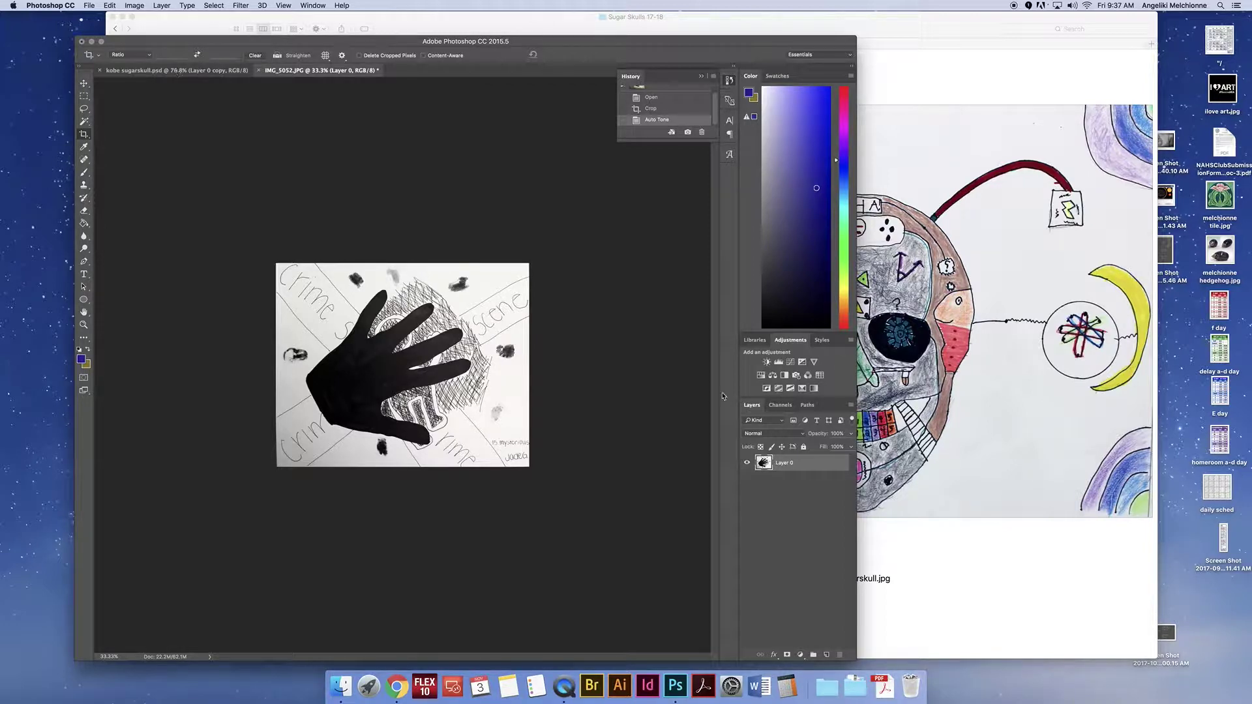
key(super+z)
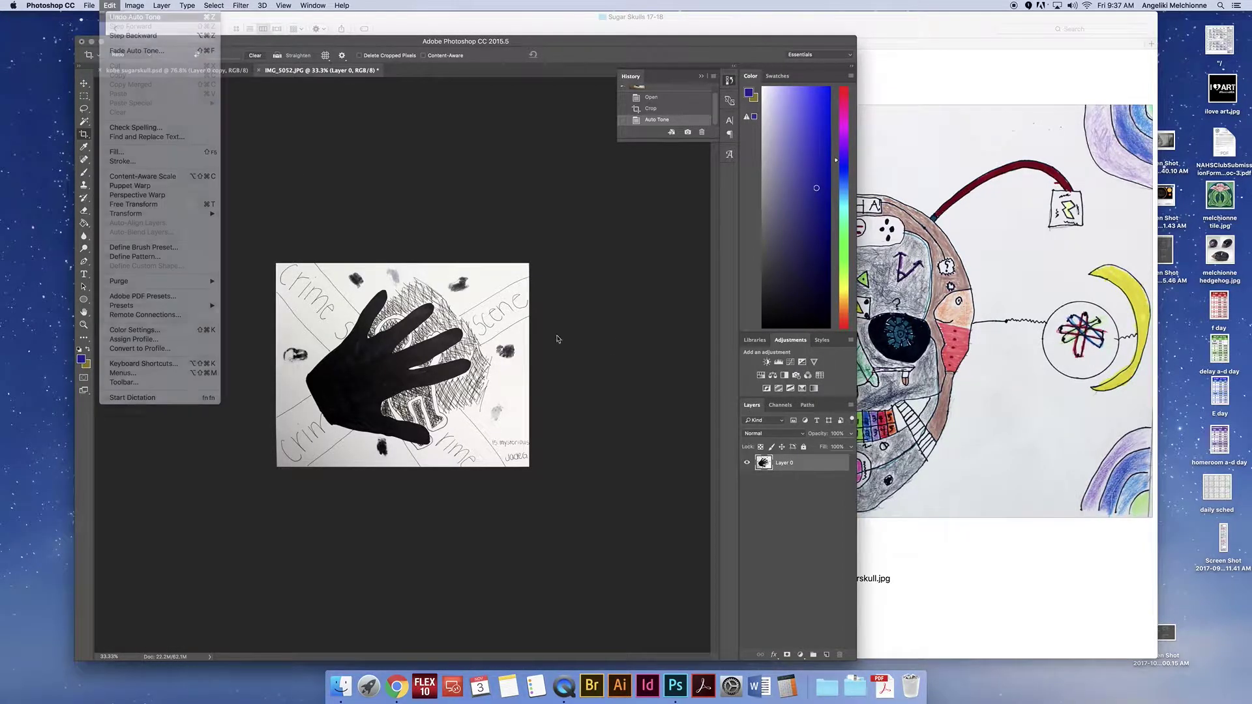
key(super+j)
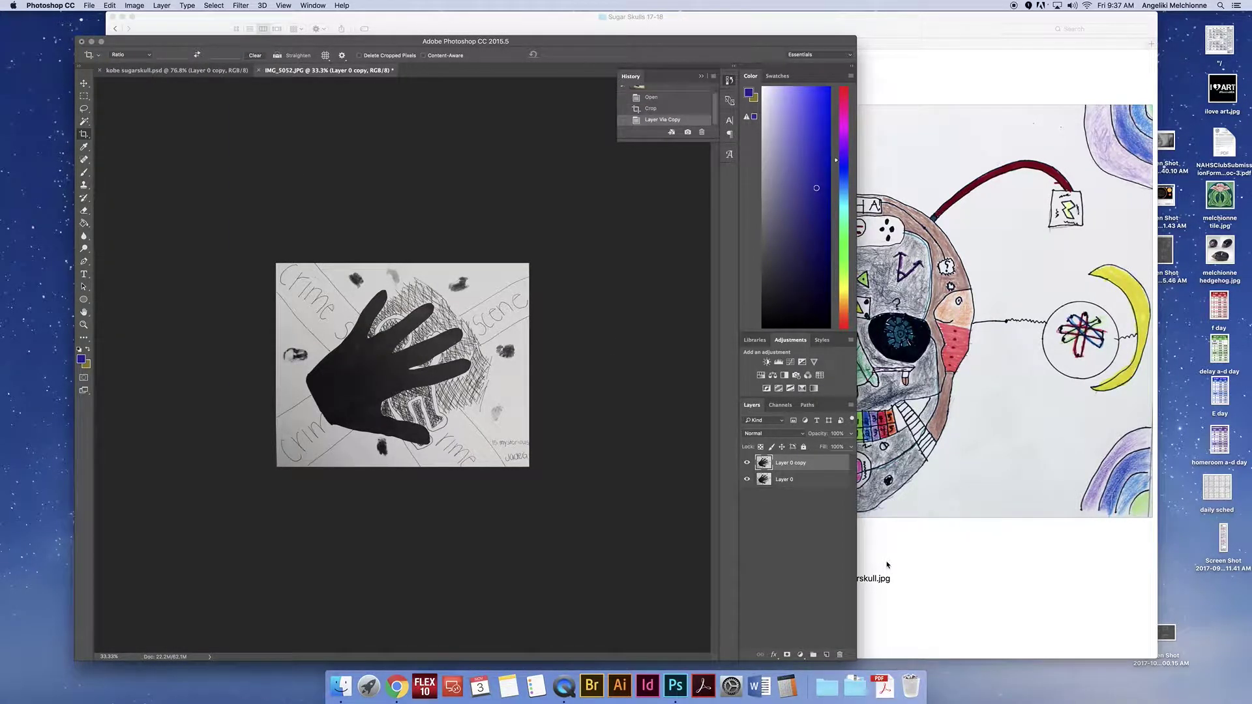
Step: Add a Levels adjustment, brightening highlights and deepening shadows with the sliders
click(784, 366)
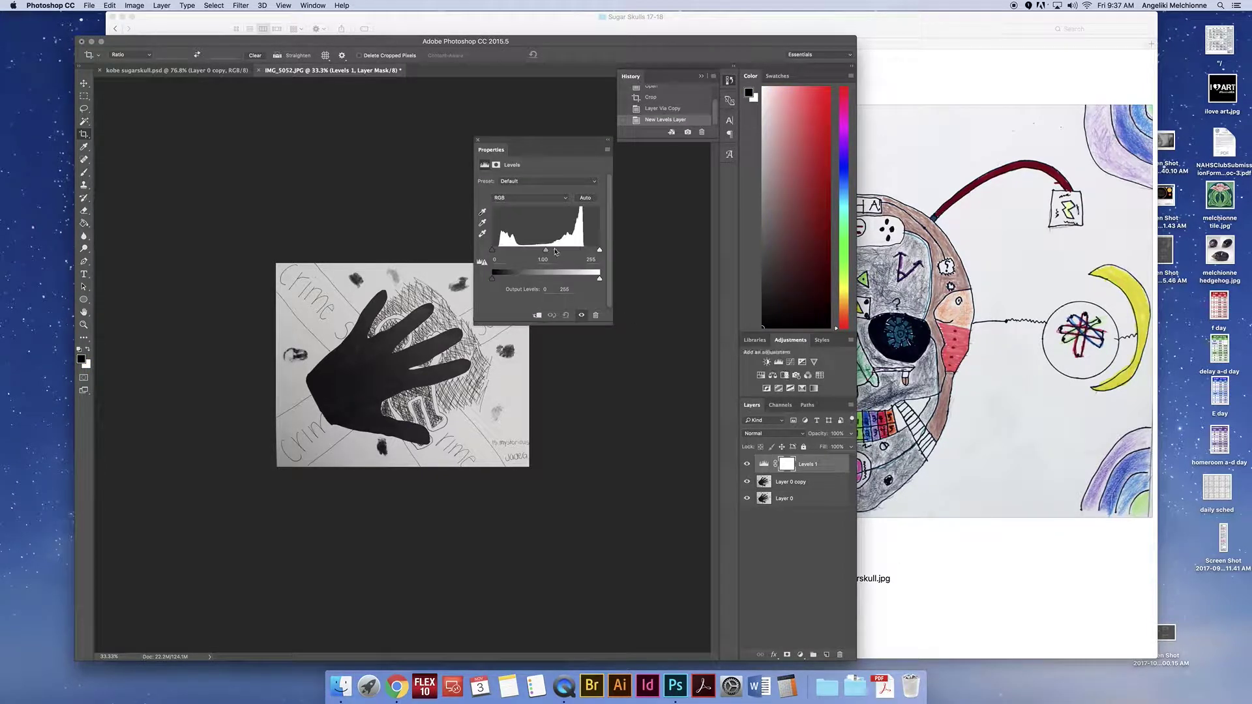
drag(600, 250, 584, 251)
drag(495, 251, 499, 250)
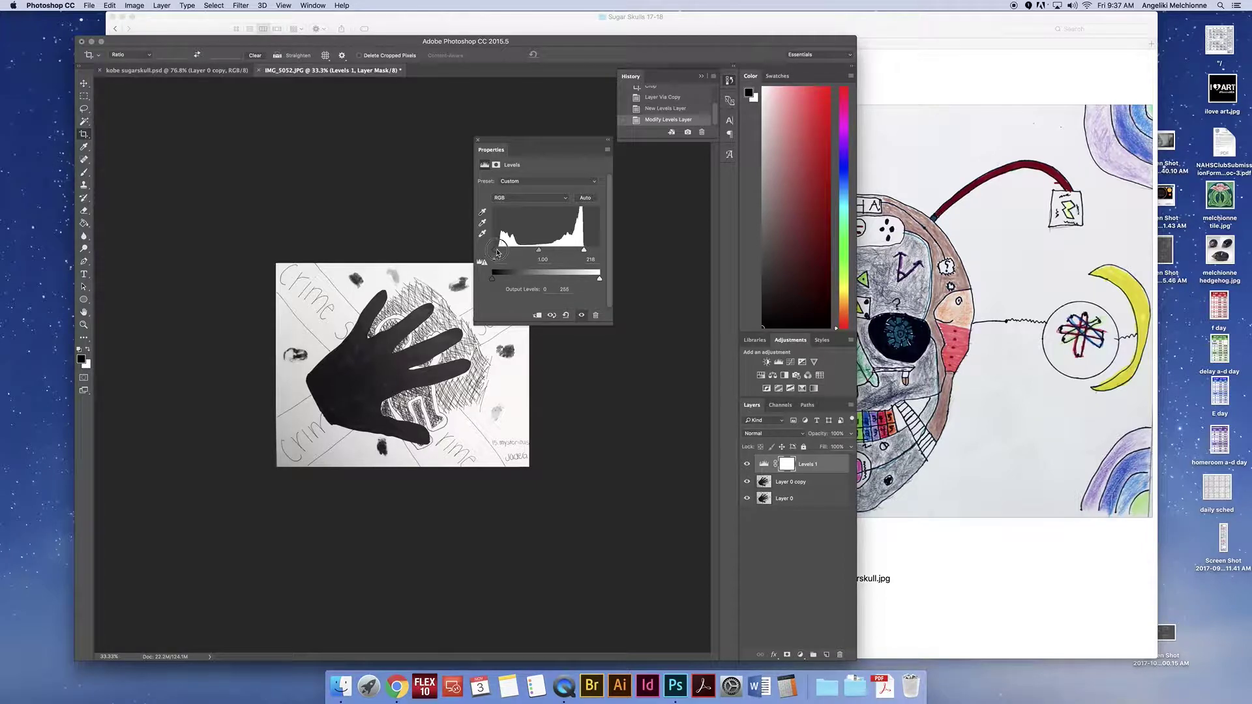
click(478, 141)
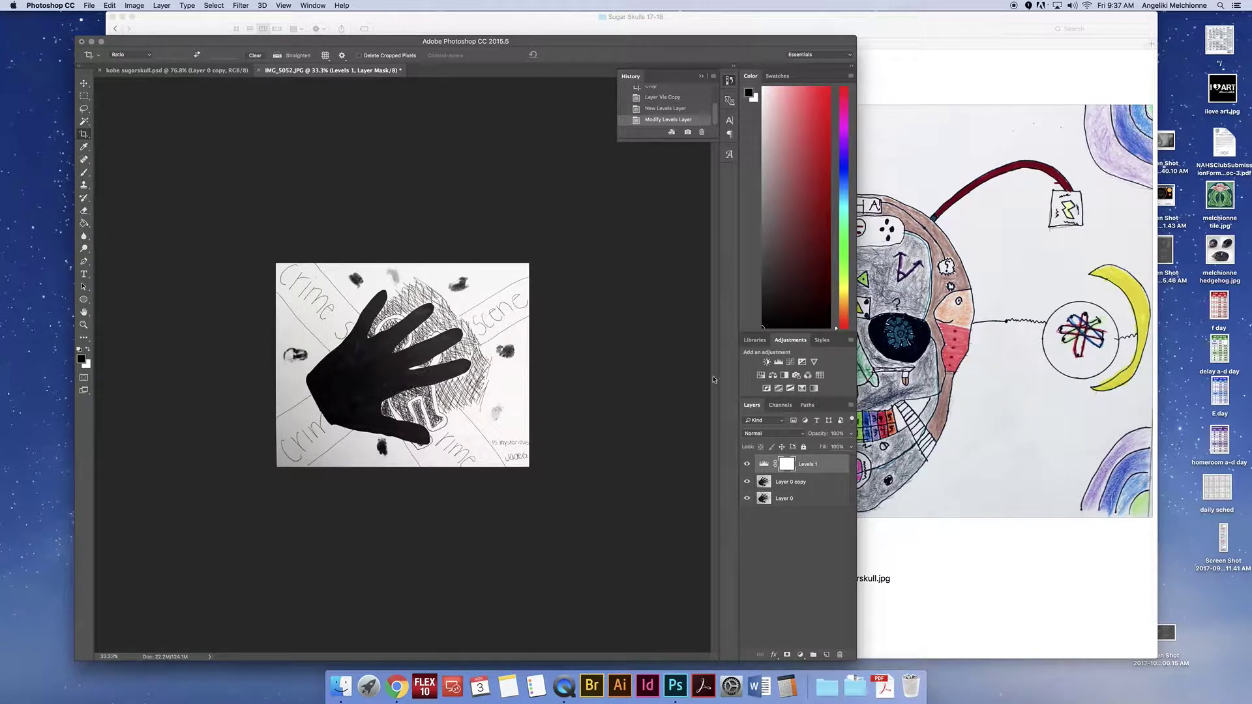
Step: Add a Black & White adjustment layer and toggle its visibility to compare
click(785, 376)
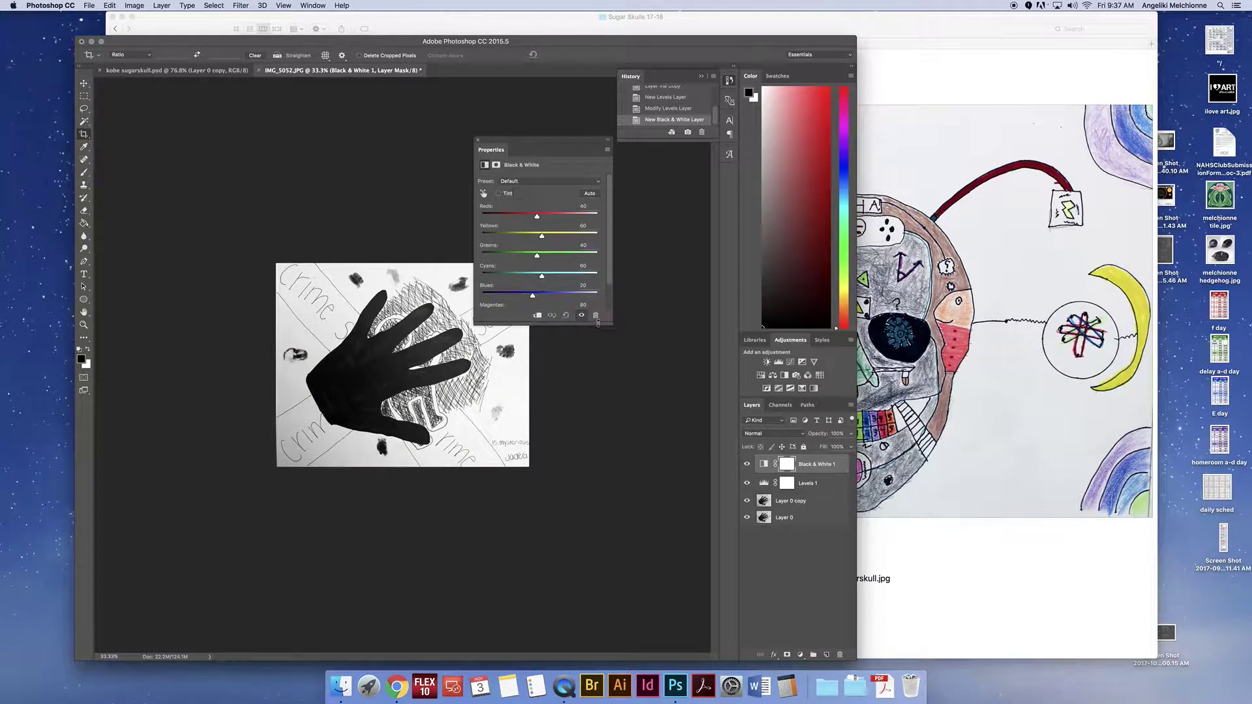
click(479, 141)
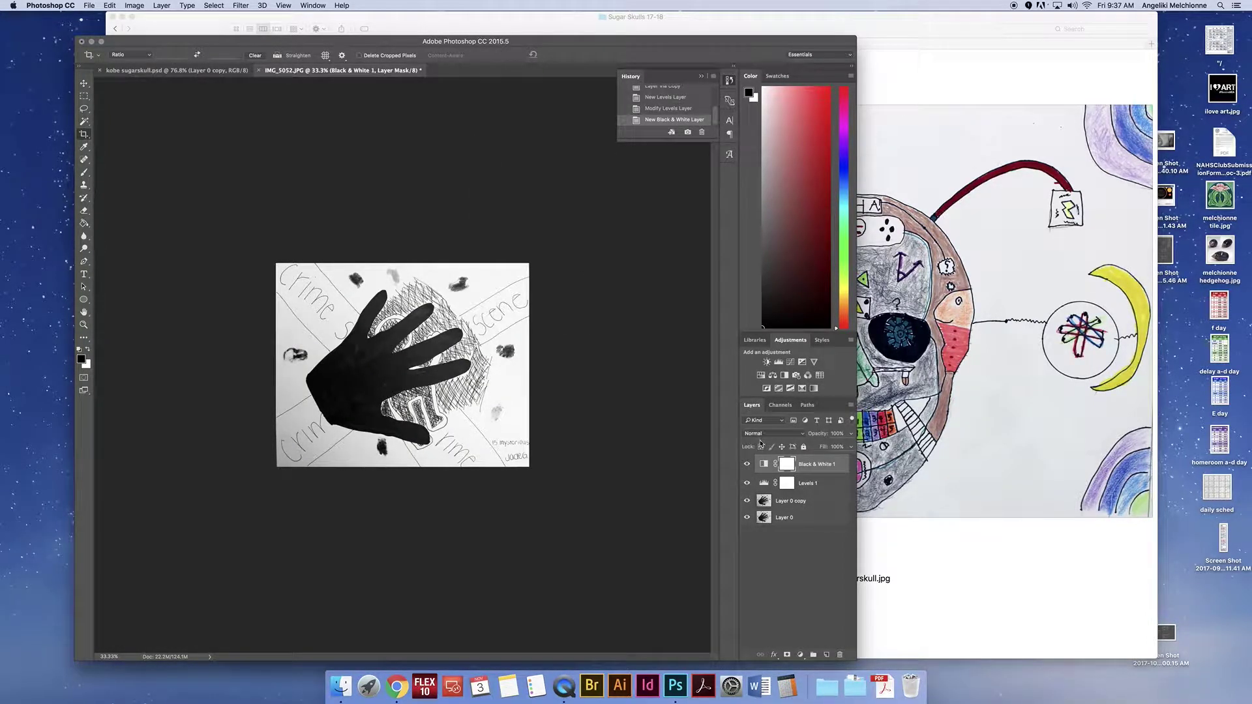
click(746, 464)
click(746, 464)
click(139, 5)
mouse_move(110, 5)
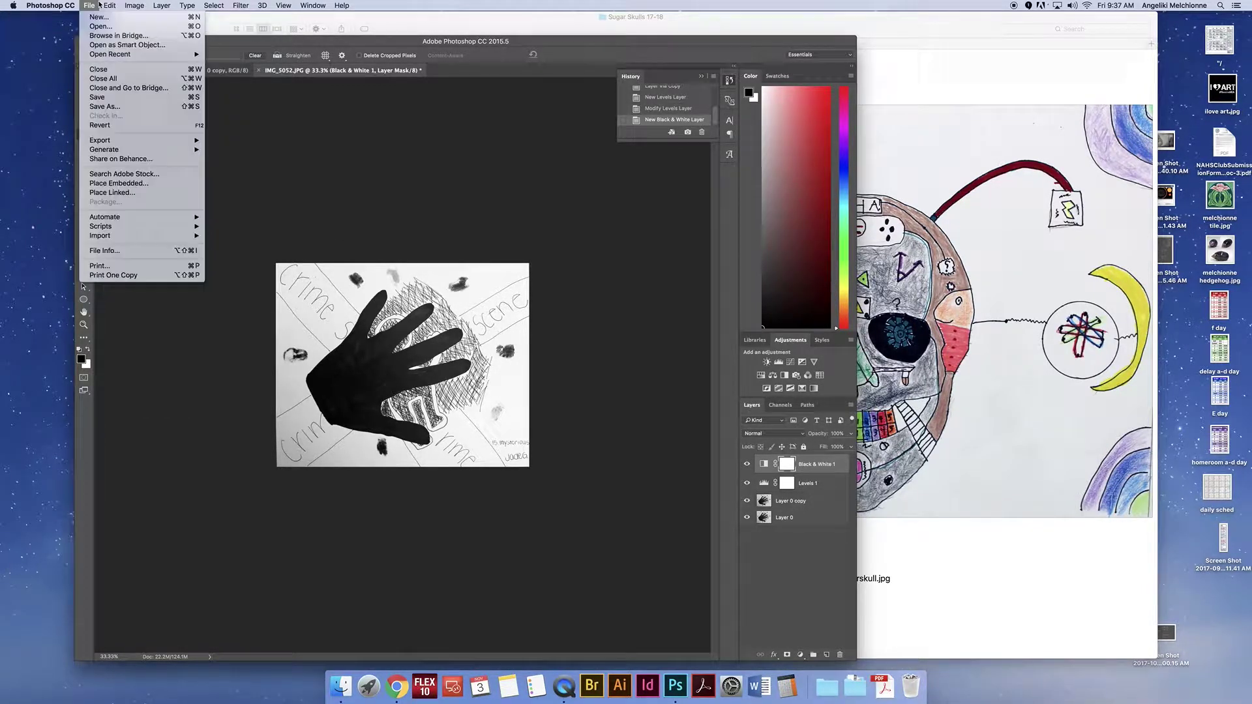
Step: Save the photo as a PSD named after the student plus 'inktober', dismissing the could-not-complete alert
click(105, 106)
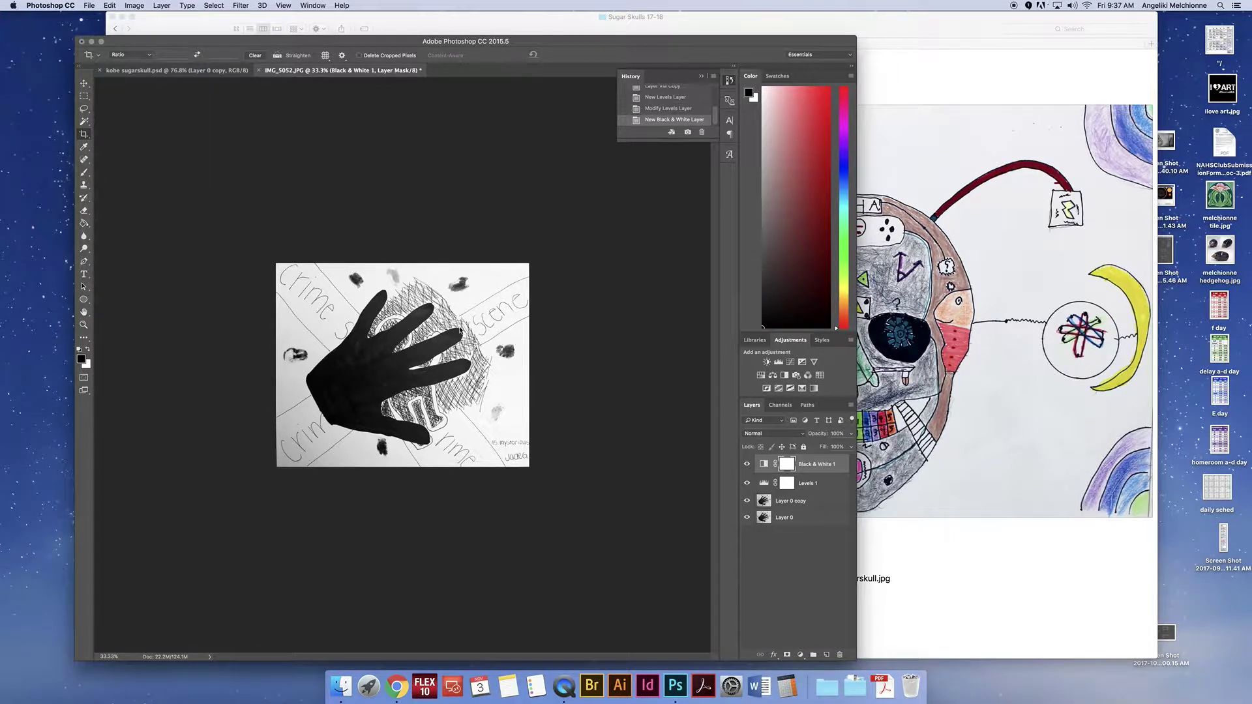
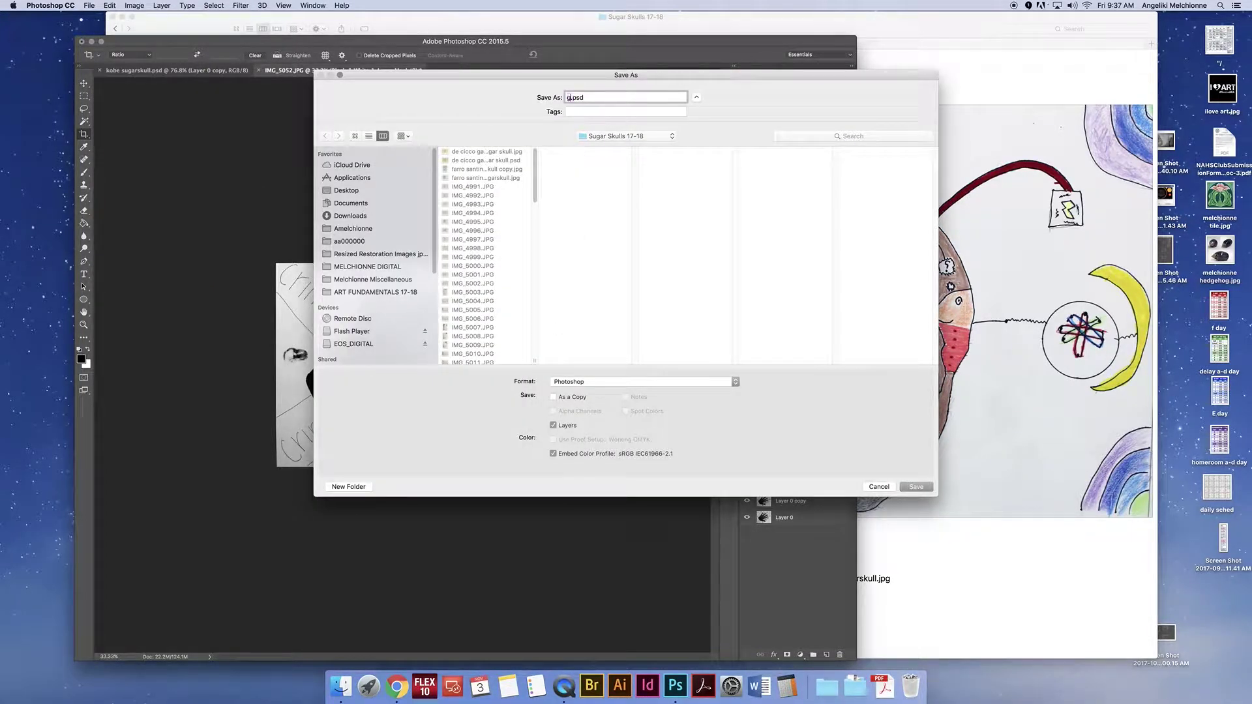
click(917, 486)
click(370, 137)
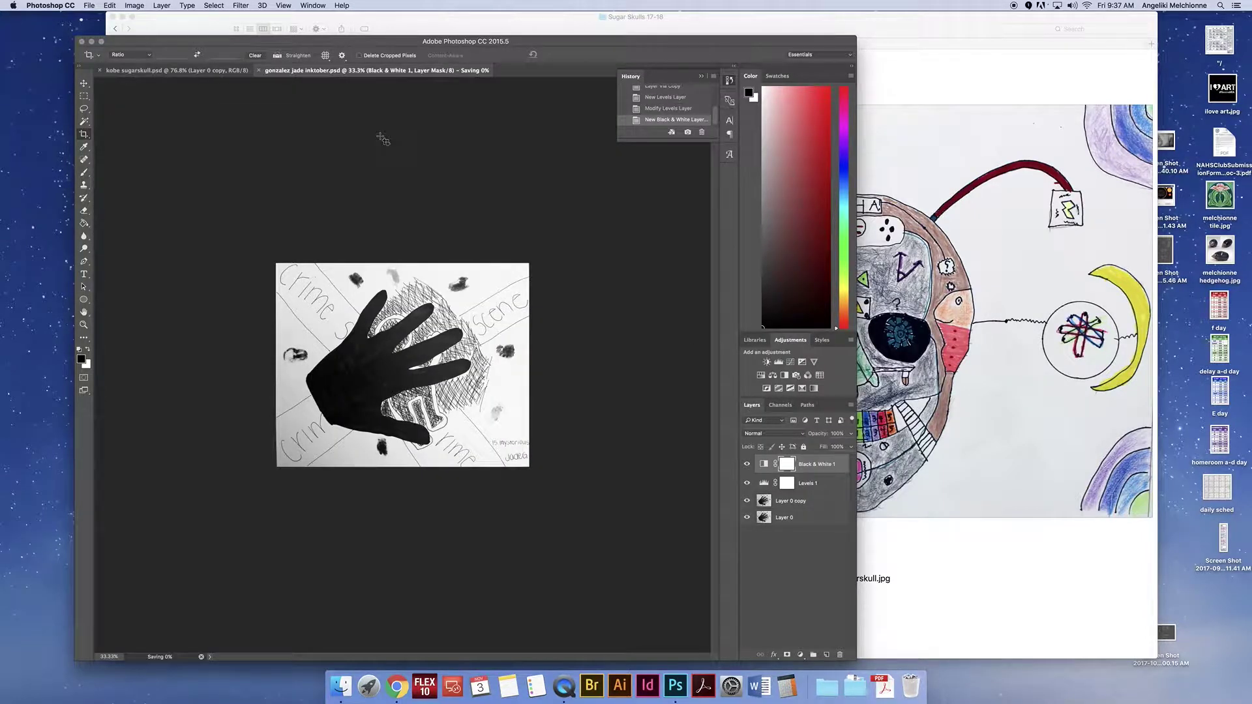
click(89, 5)
click(99, 107)
click(696, 226)
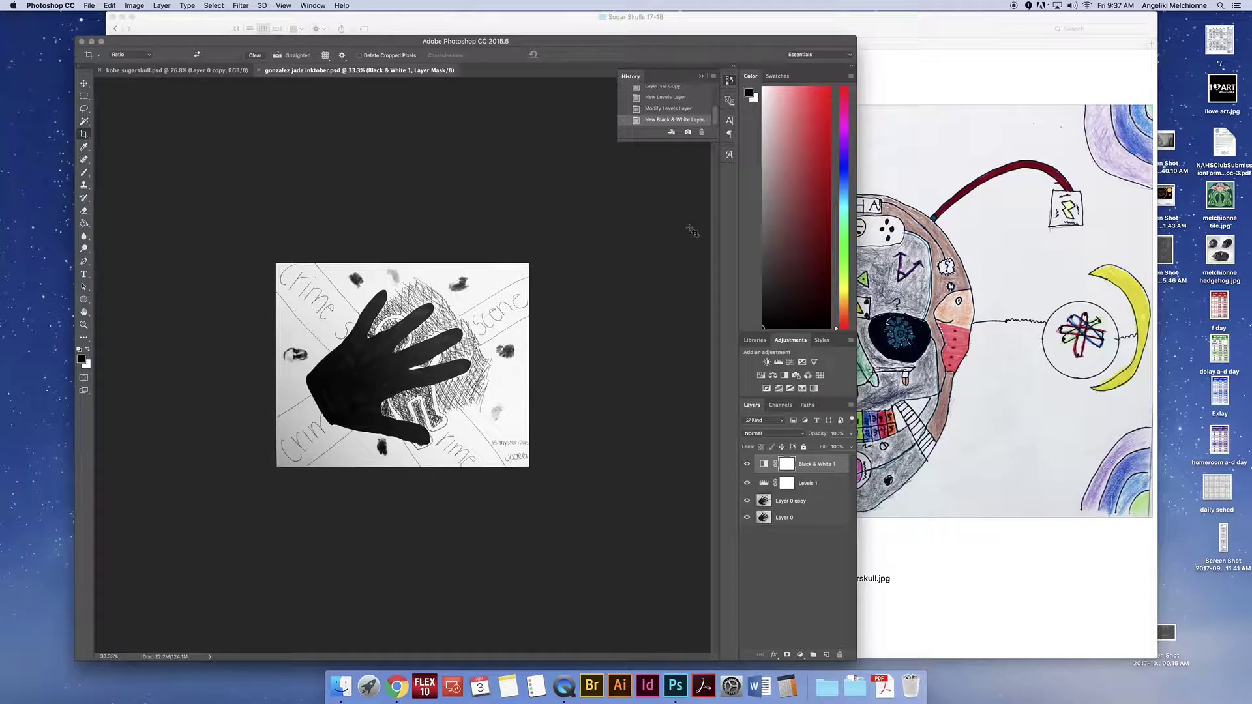
click(89, 6)
click(113, 113)
click(89, 5)
Step: Save a JPEG copy of the photo, accepting the JPEG Options
click(97, 107)
click(566, 387)
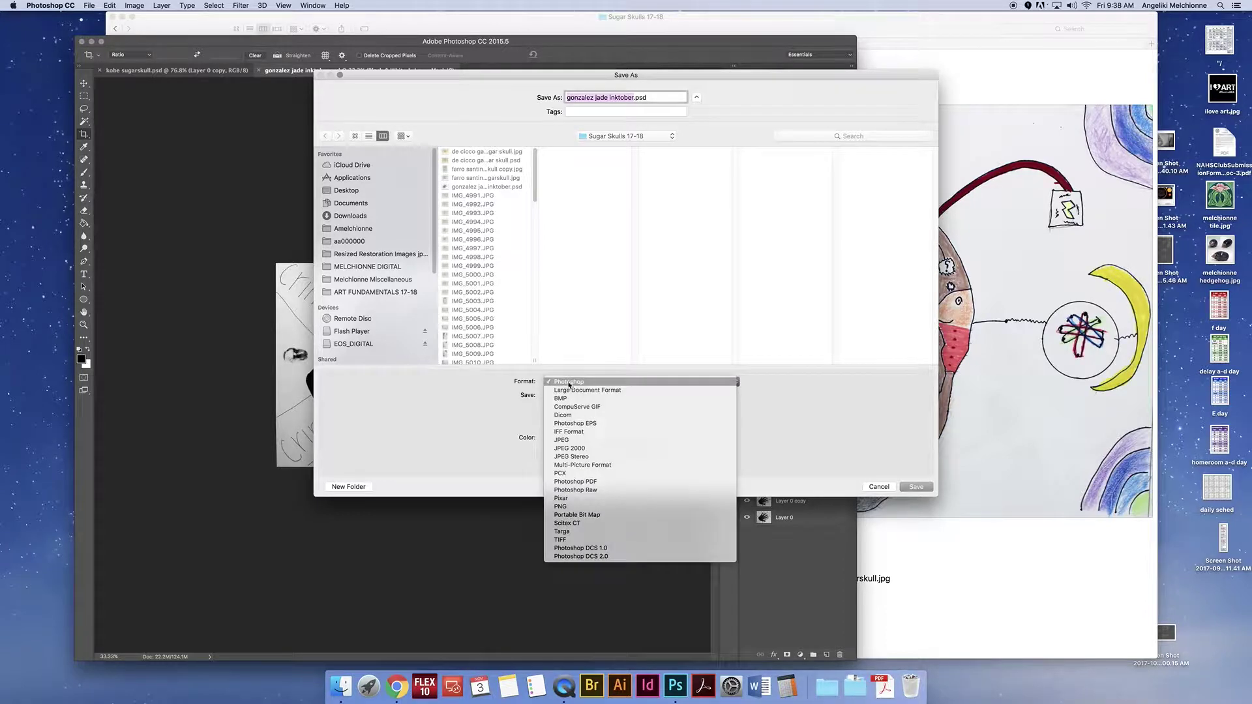
click(569, 438)
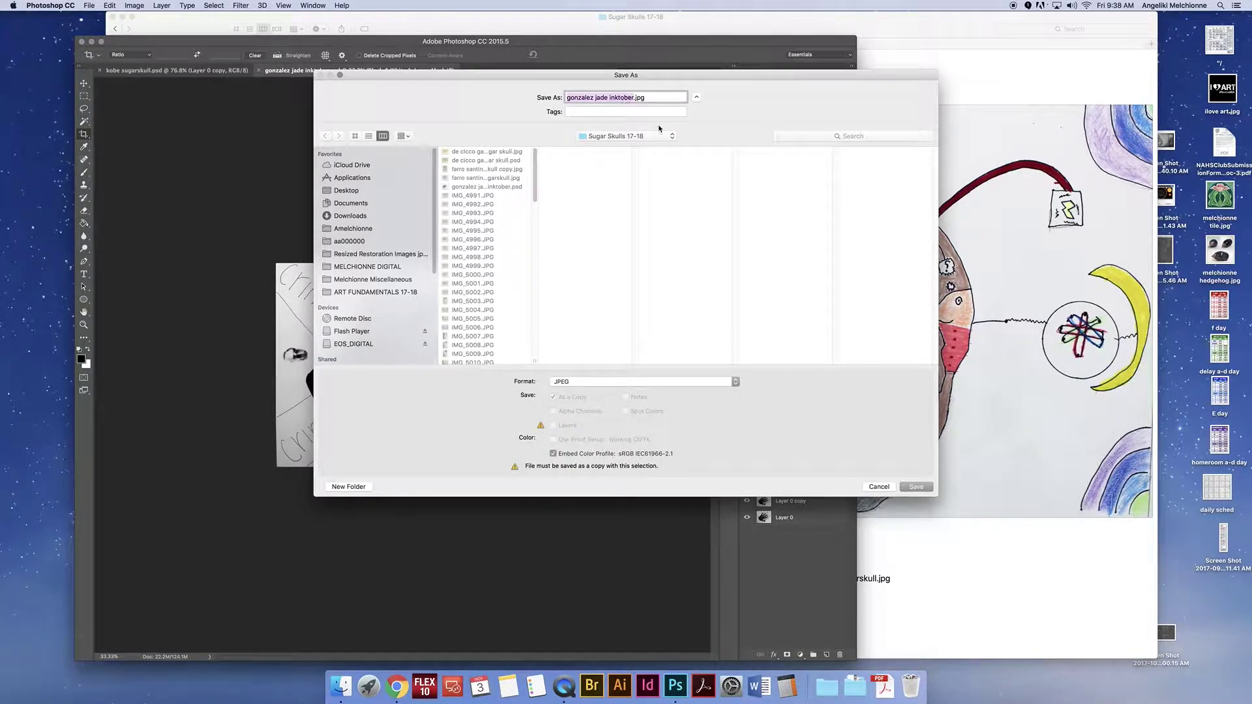
click(916, 487)
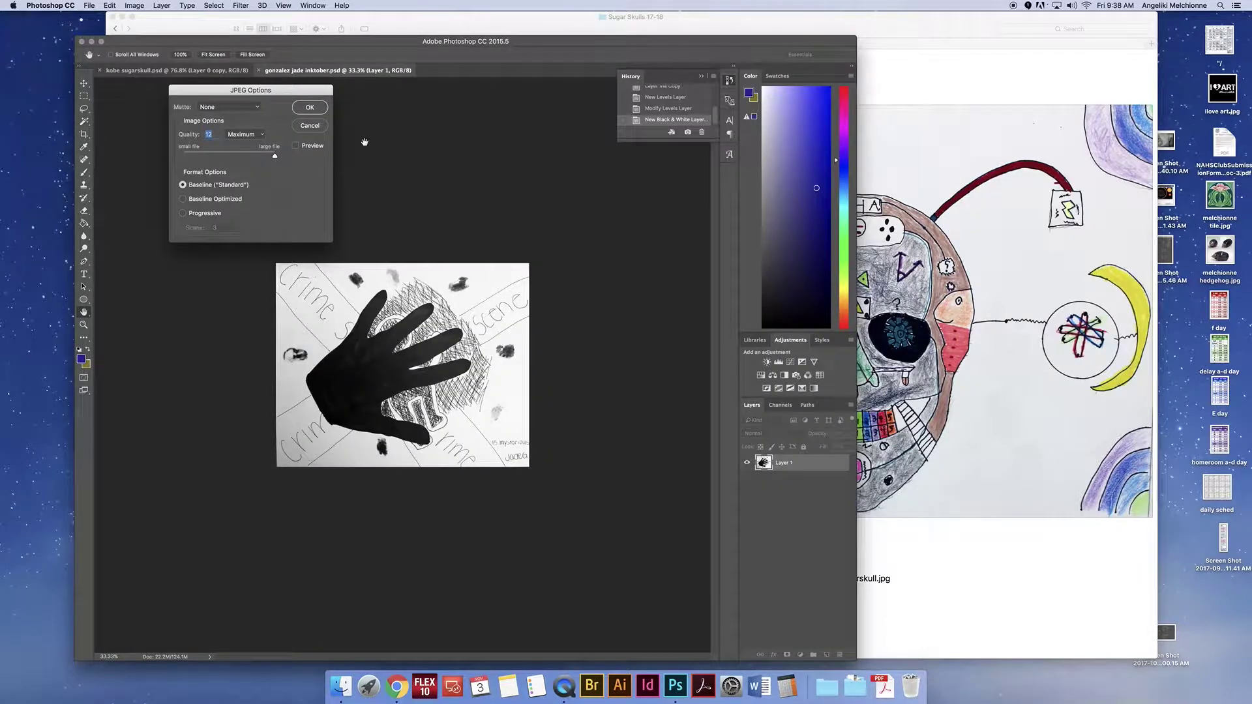
click(311, 108)
key(c)
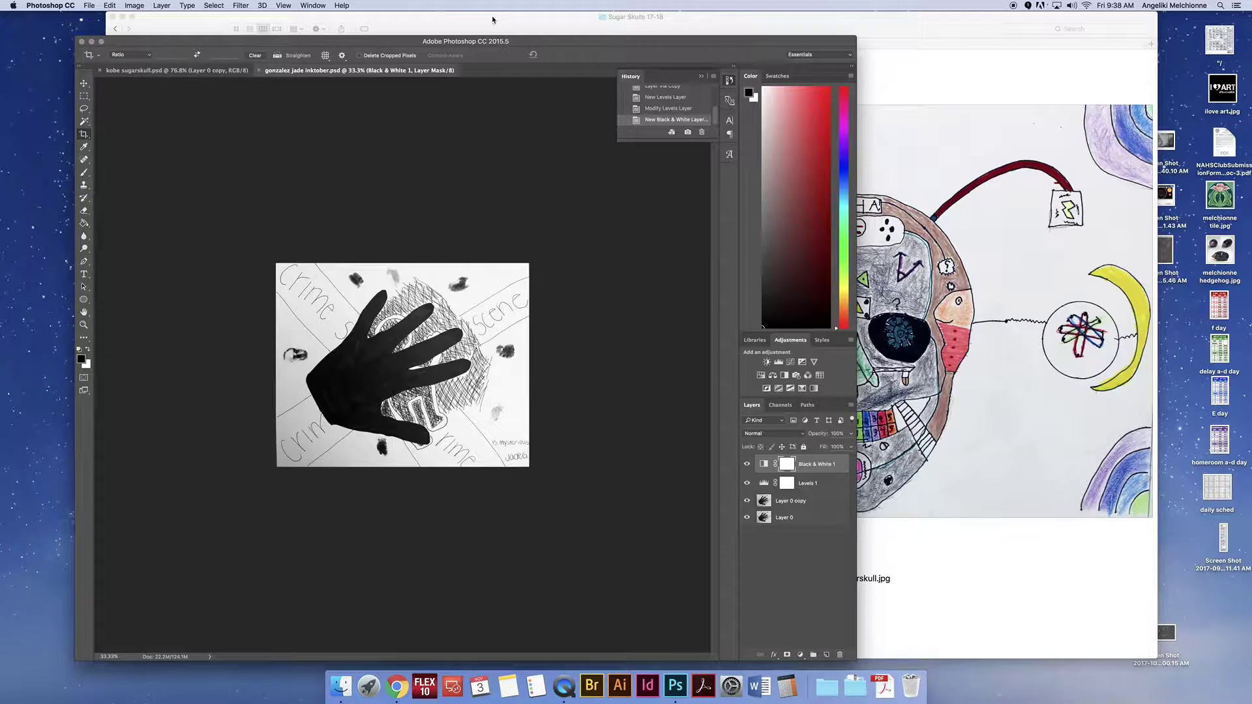
Step: In Chrome, log in to Artsonia Classroom with the classroom access code
click(397, 686)
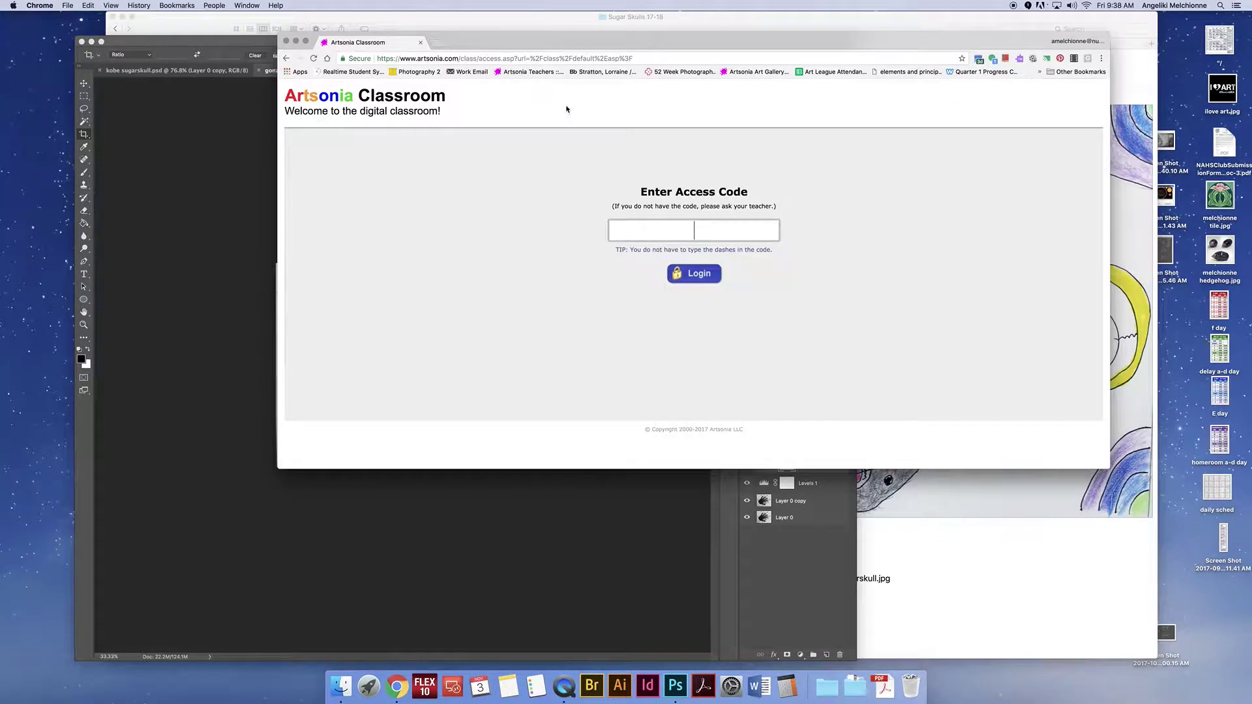
click(510, 59)
click(476, 59)
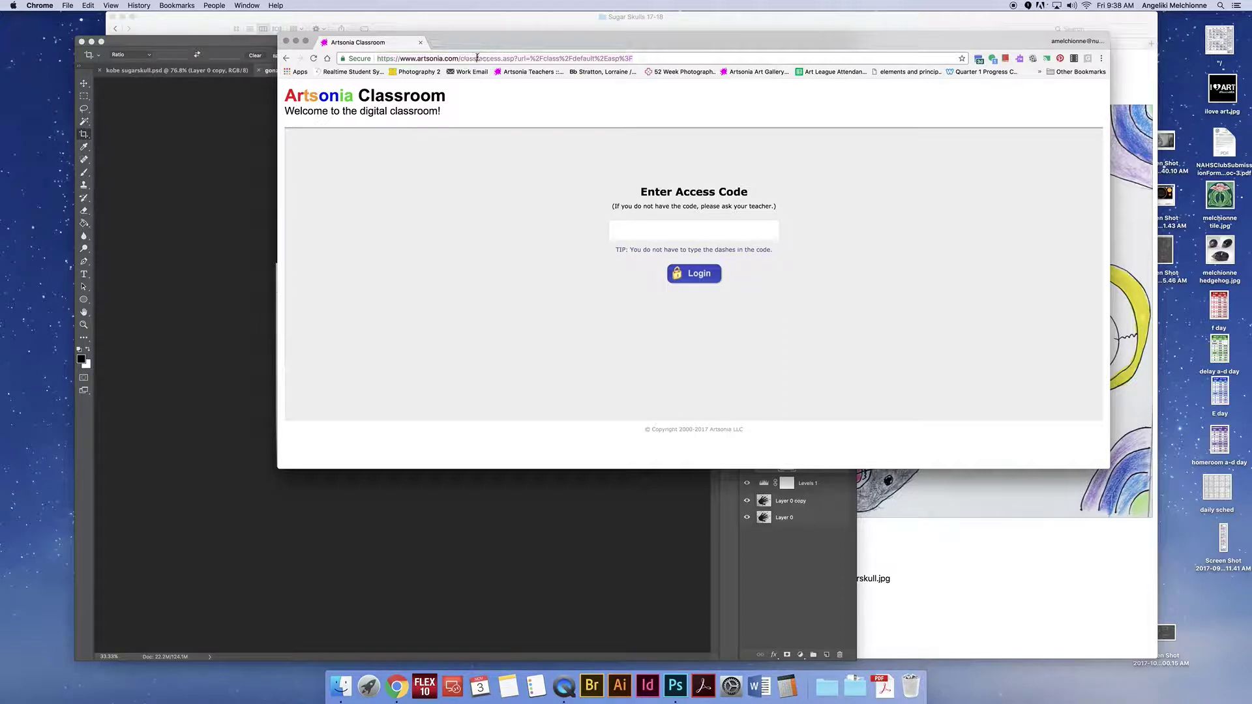
click(694, 227)
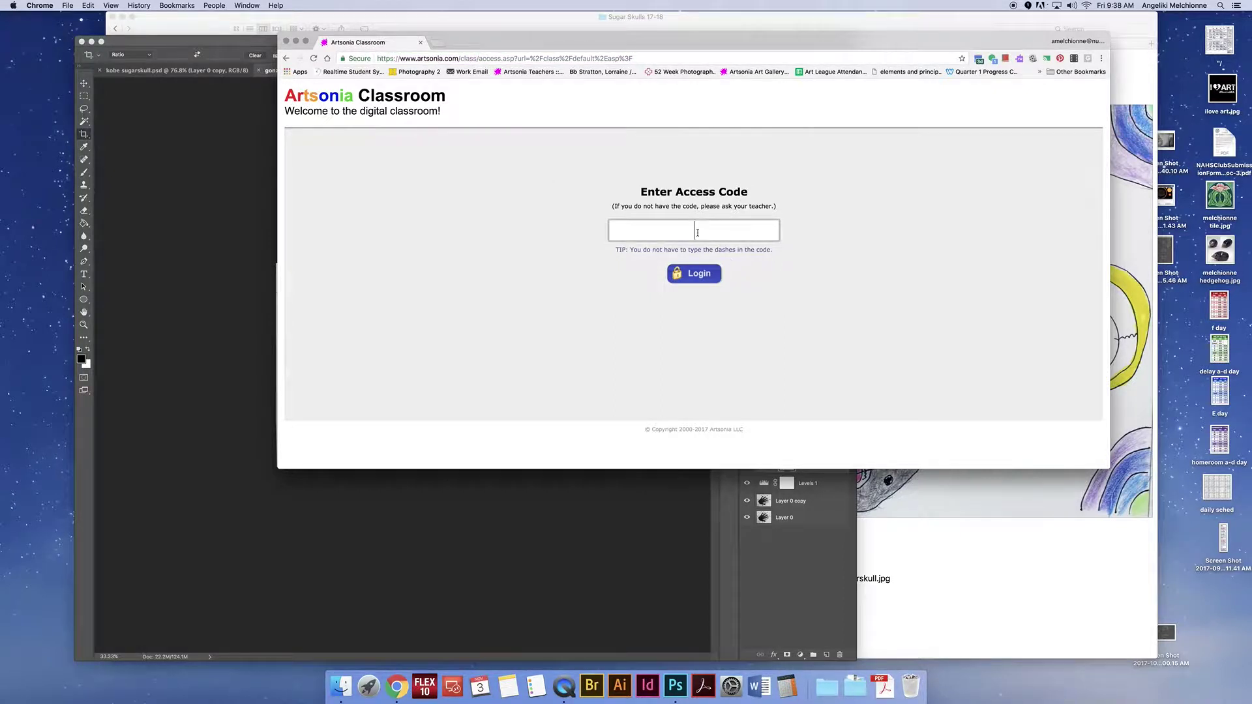
click(692, 277)
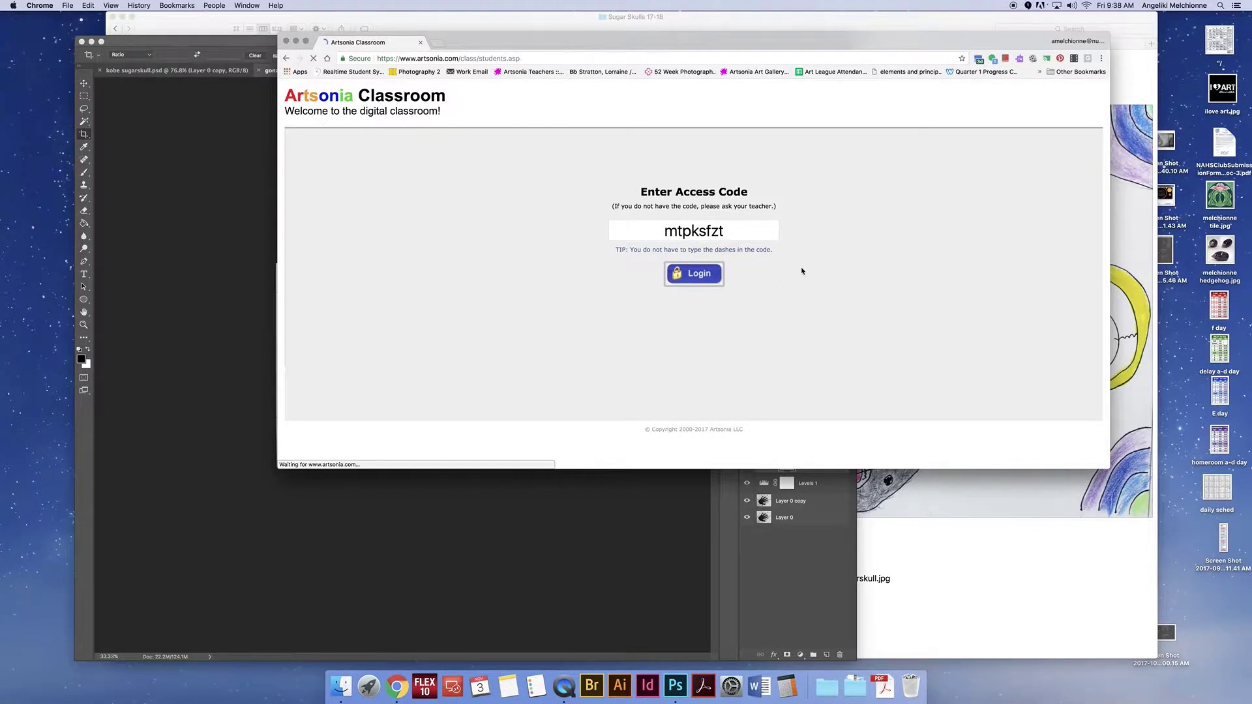
Step: Search for and choose the student, then add new artwork to the Inktober 2017 project
text(jade)
click(320, 199)
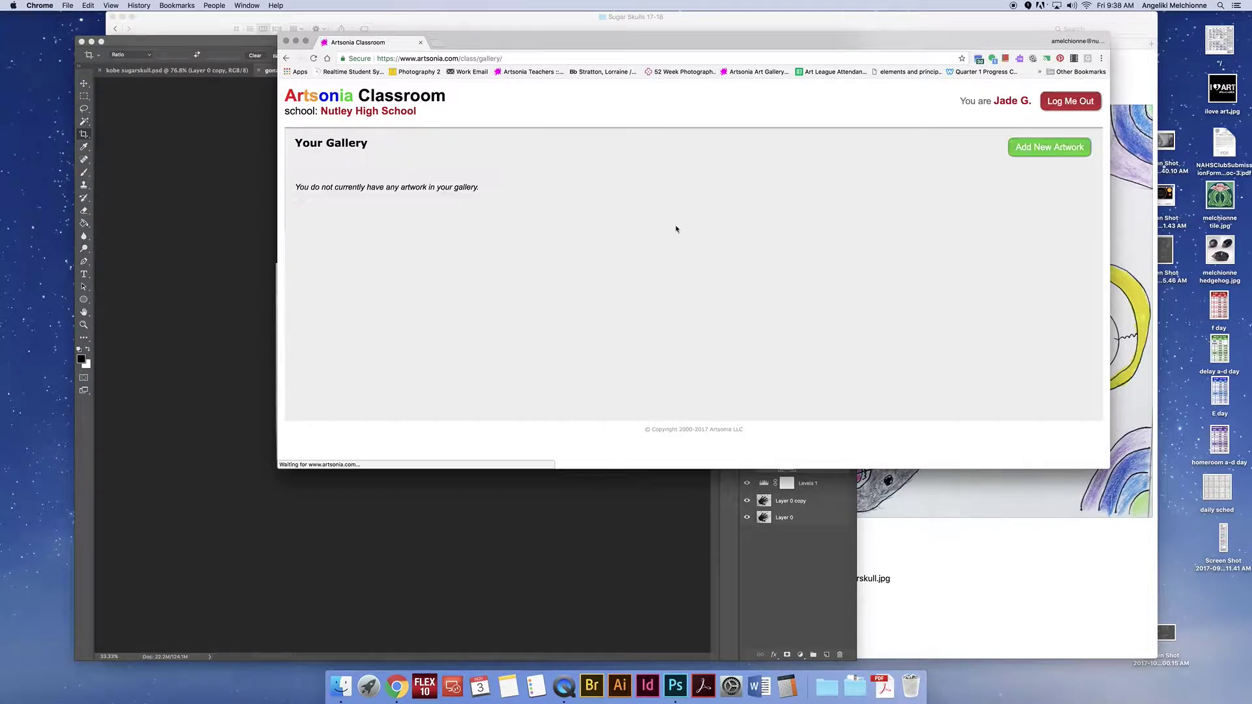
click(1050, 149)
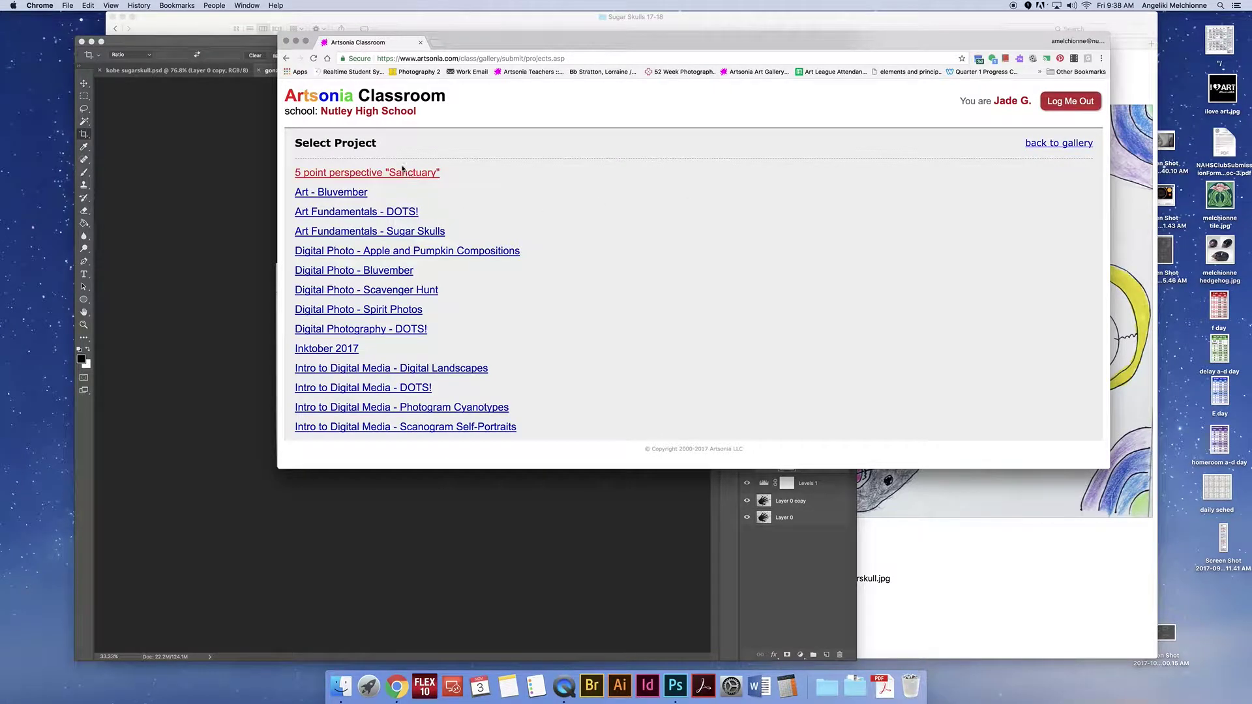
click(356, 348)
Step: Upload the student's Inktober JPEG from ART FUNDAMENTALS 17-18 > Sugar Skulls 17-18
click(664, 243)
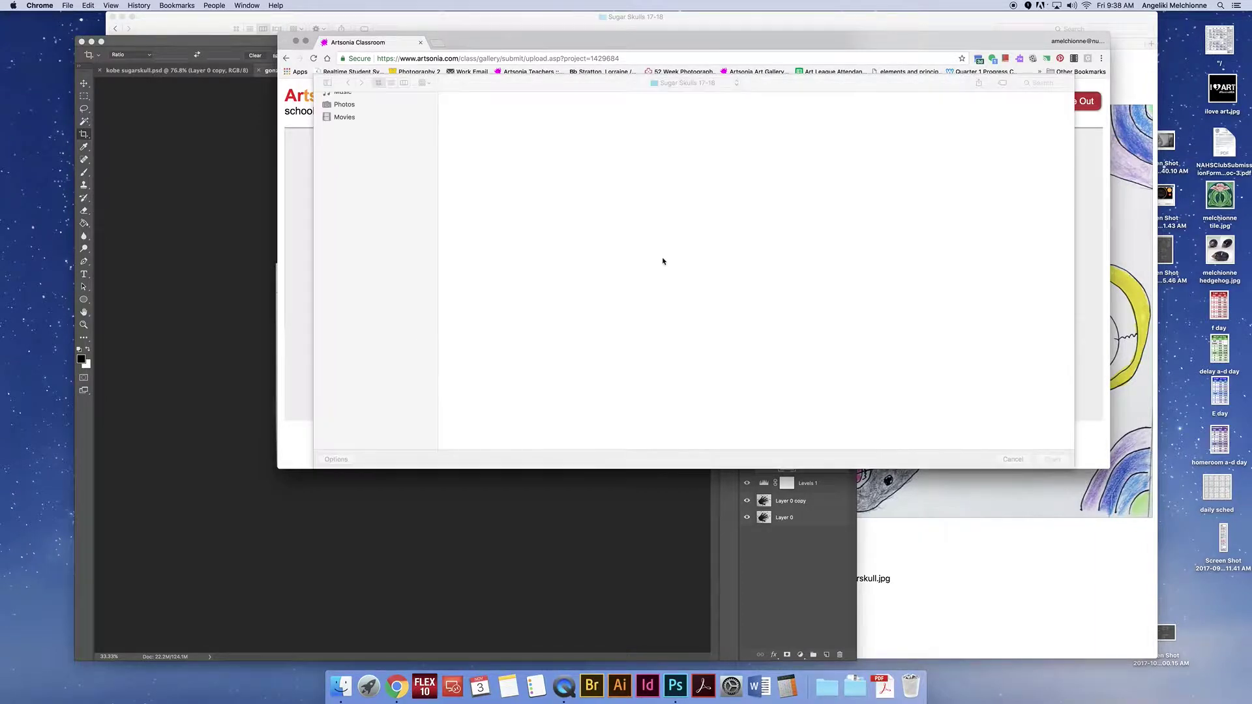
click(343, 187)
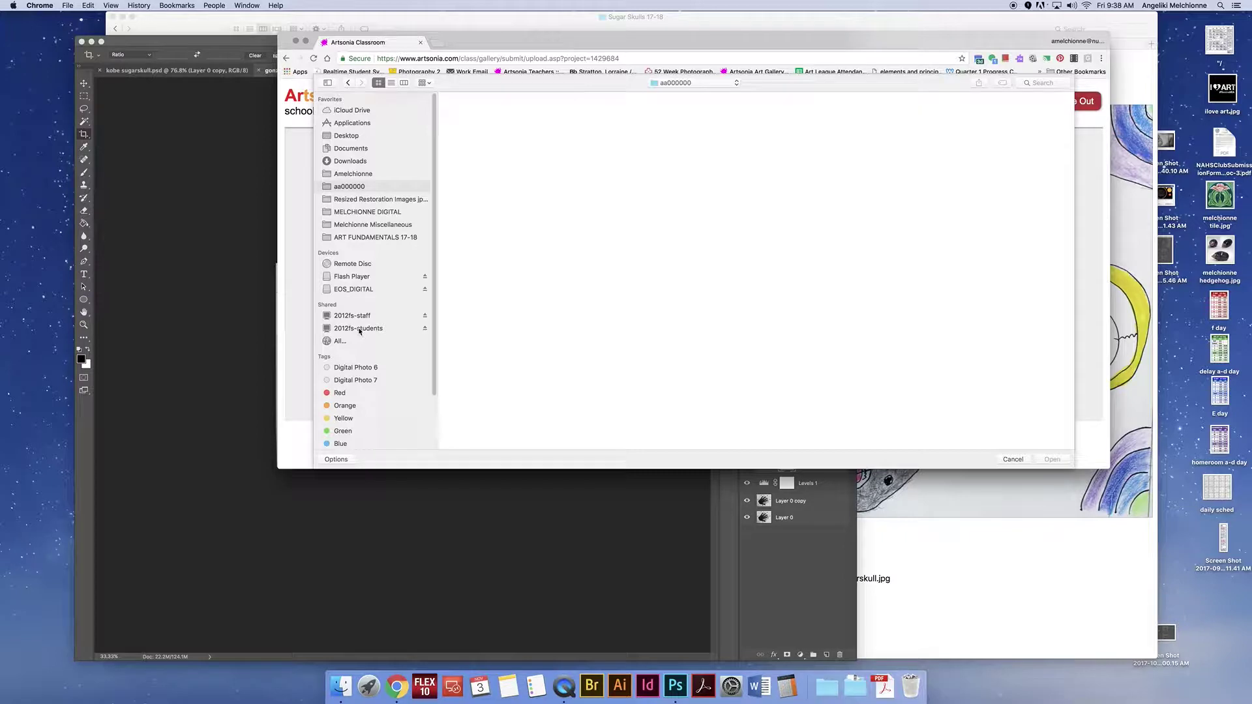
click(381, 239)
double_click(981, 133)
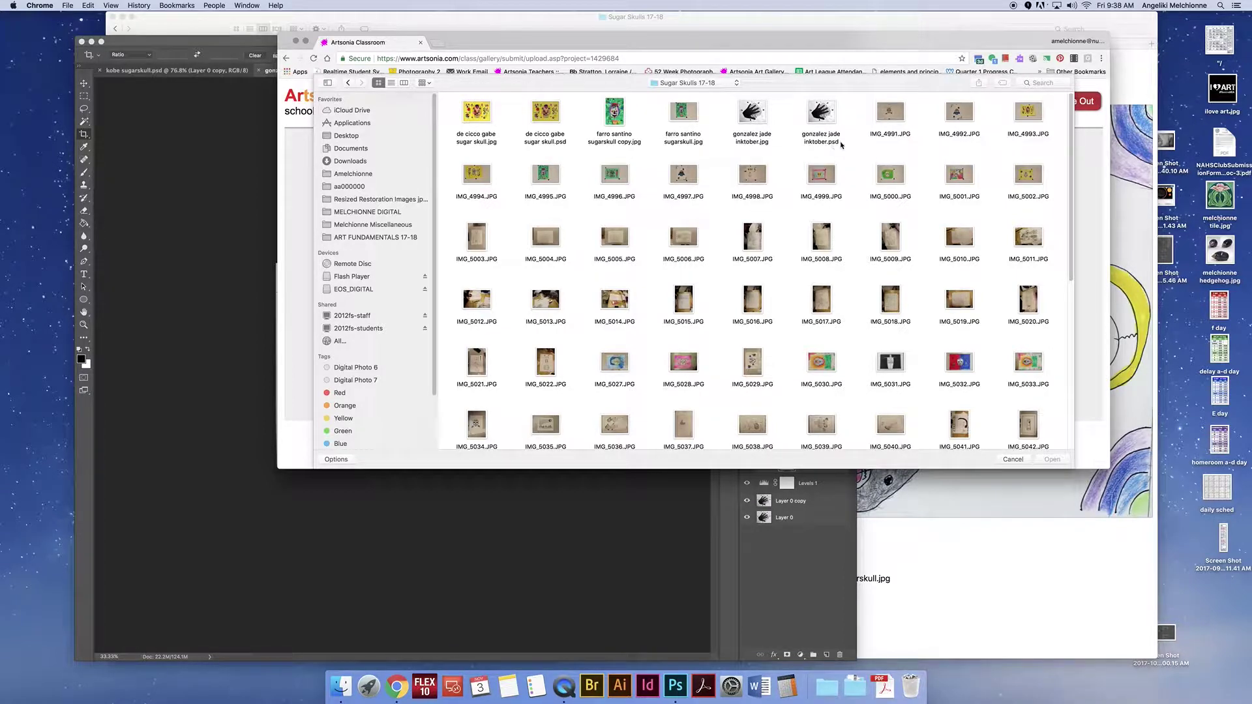
click(773, 136)
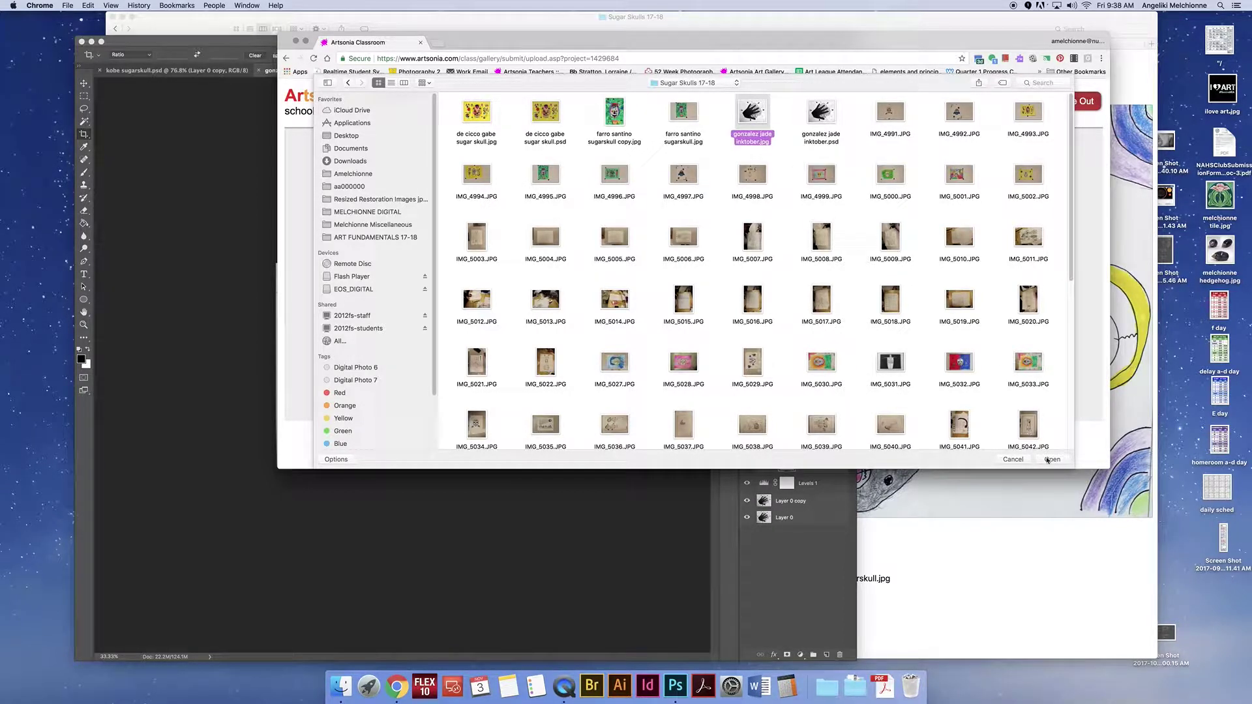
click(1047, 460)
click(650, 299)
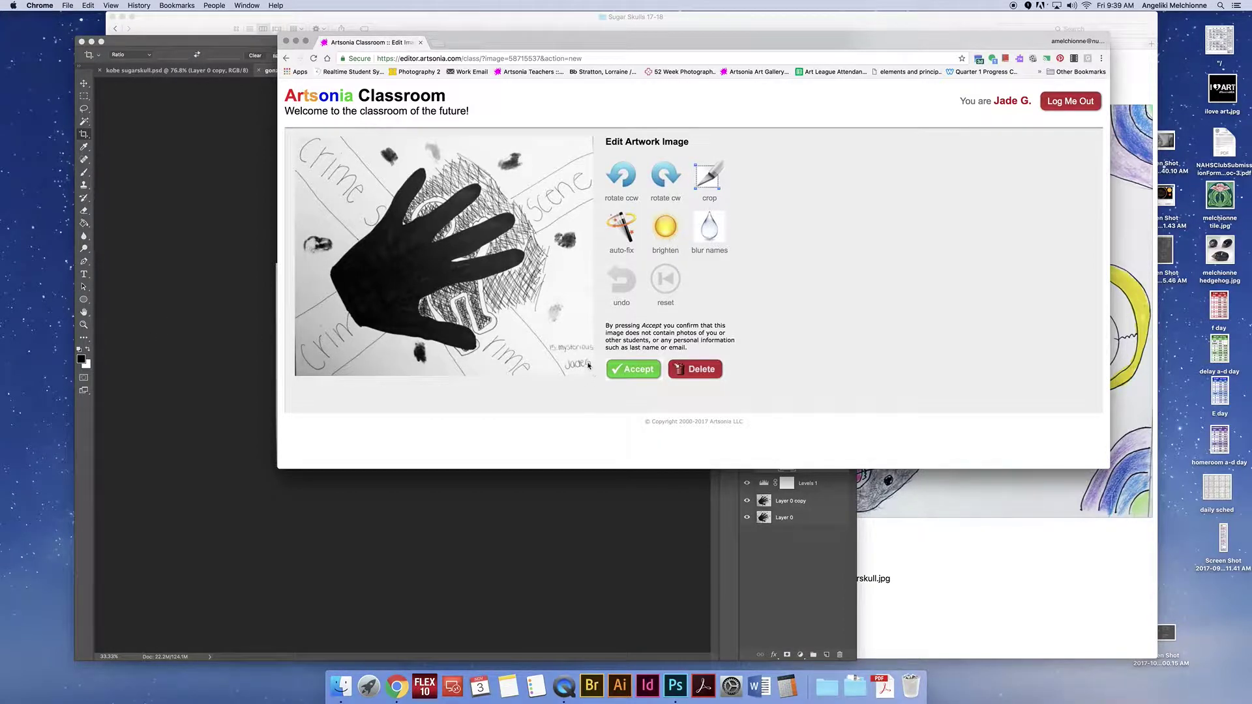
Step: Blur the student's signature at the handprint drawing's lower right and accept the image
click(712, 231)
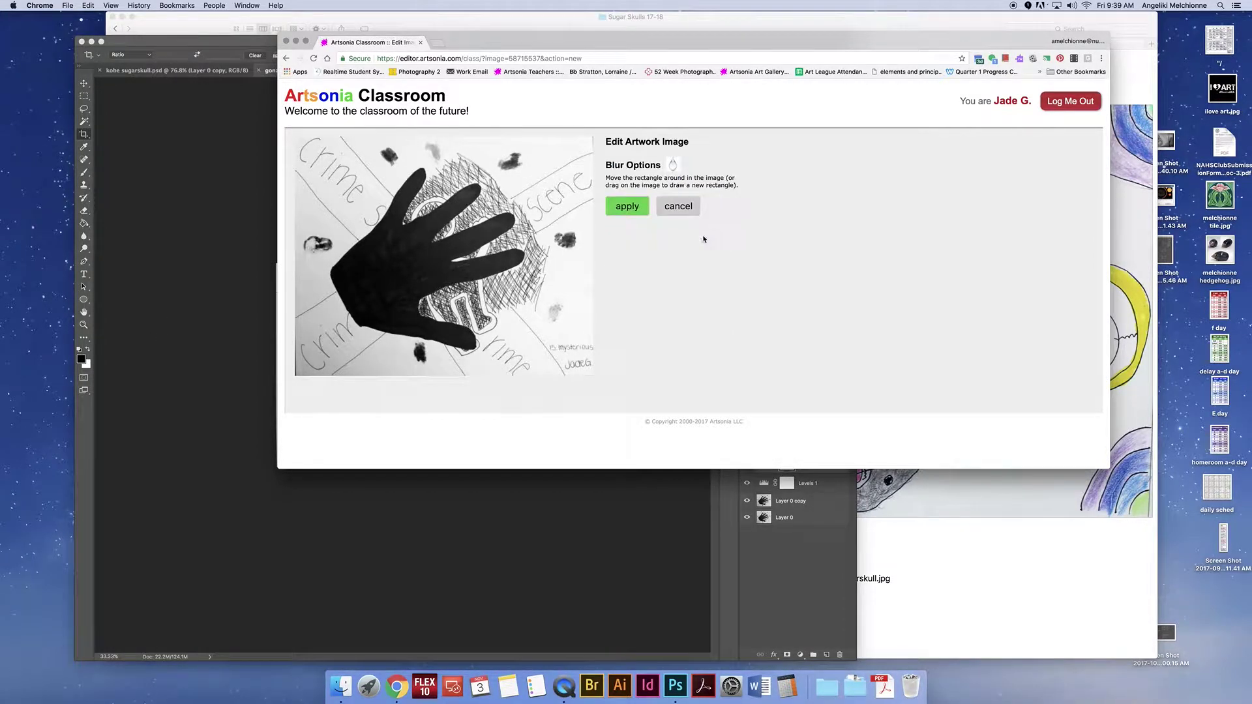
drag(577, 363, 592, 374)
click(626, 206)
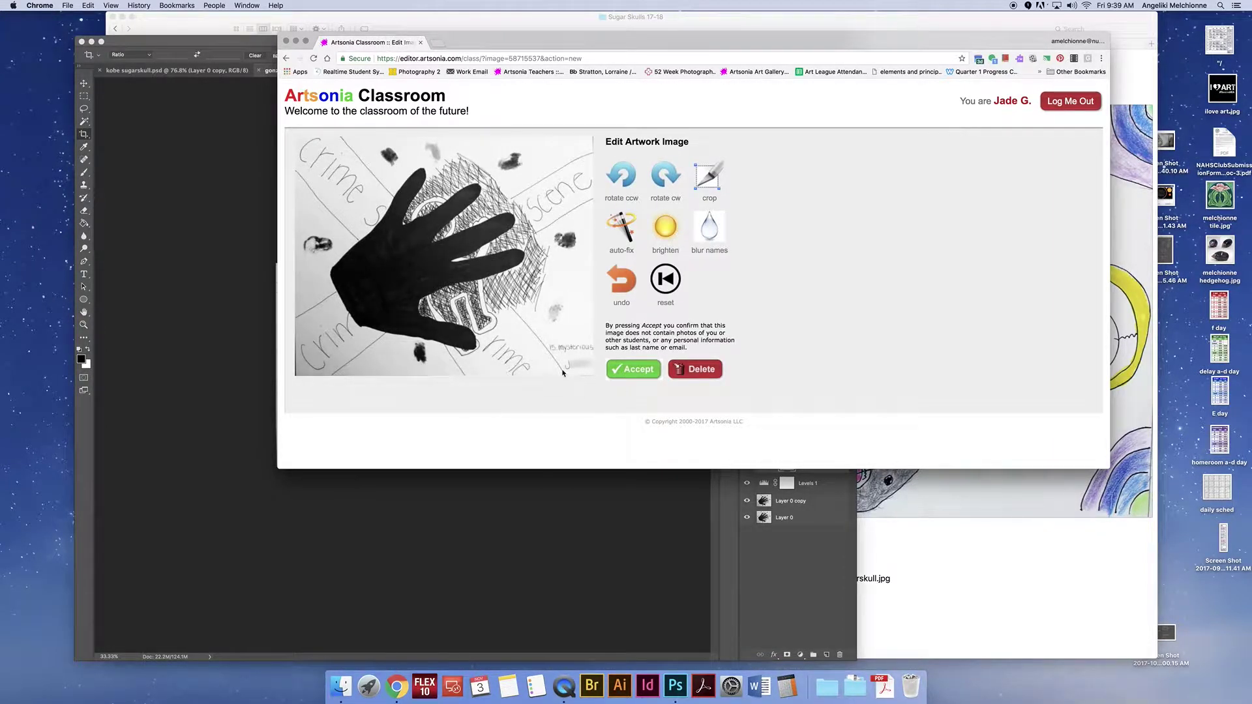
click(638, 371)
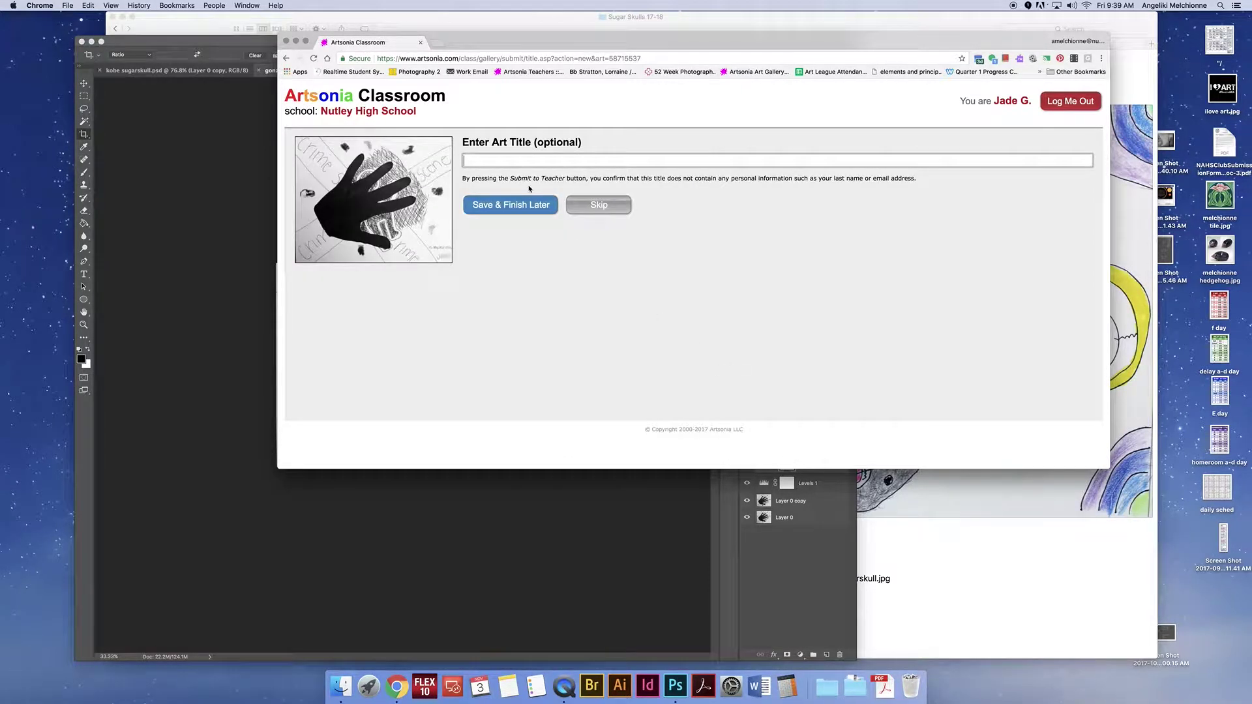
Step: Title the artwork 'Inktober - Mysterious', submit it, and skip the artist statement
text(Inktob)
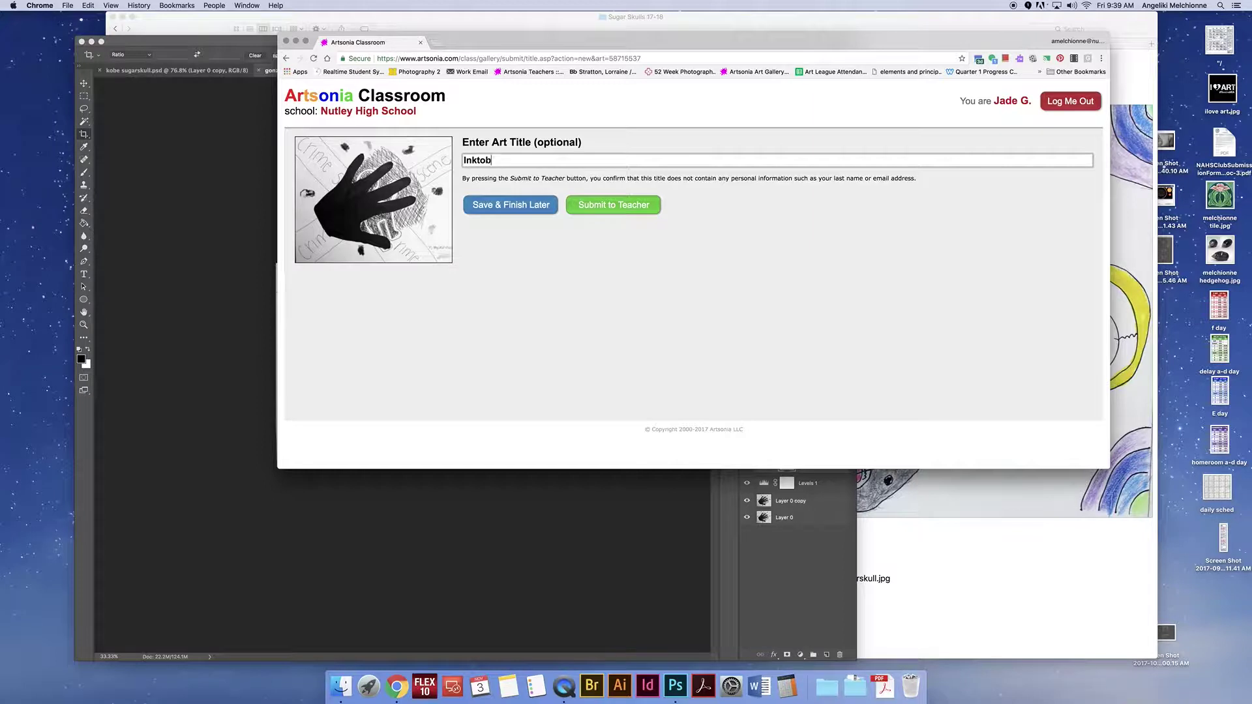
text(er - Mysterious)
click(613, 206)
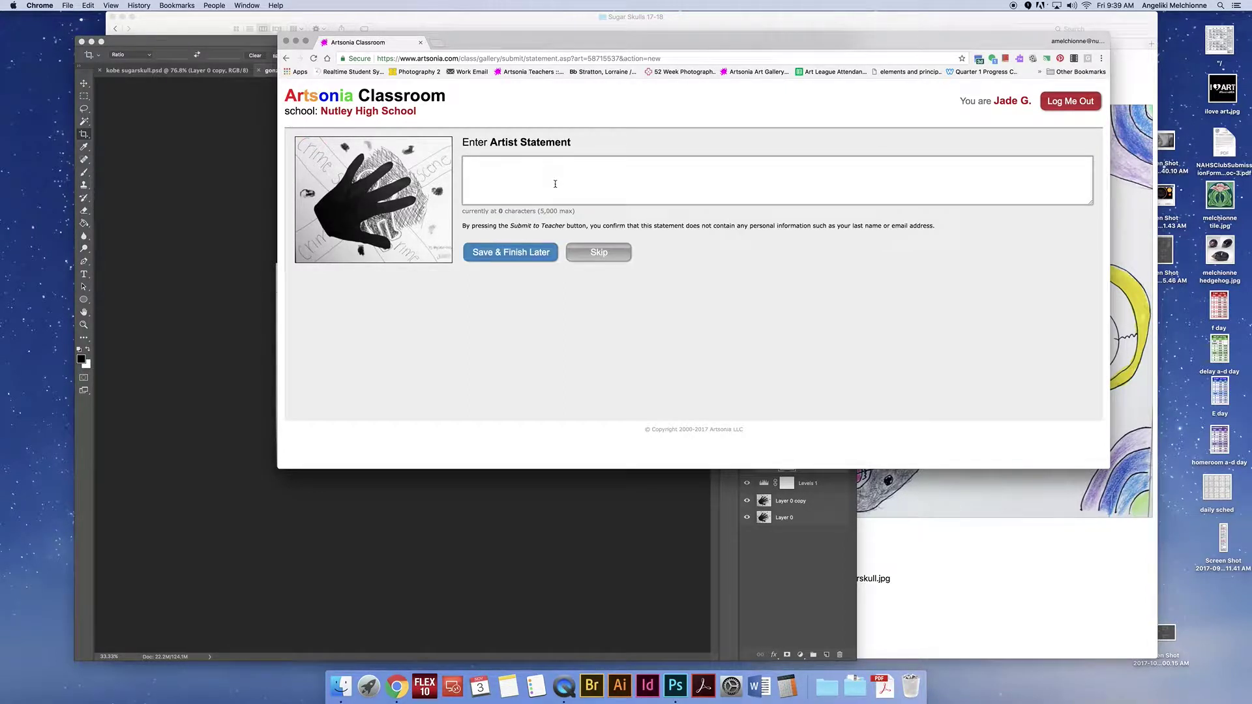
click(518, 178)
click(598, 253)
scroll(807, 259, down, 2)
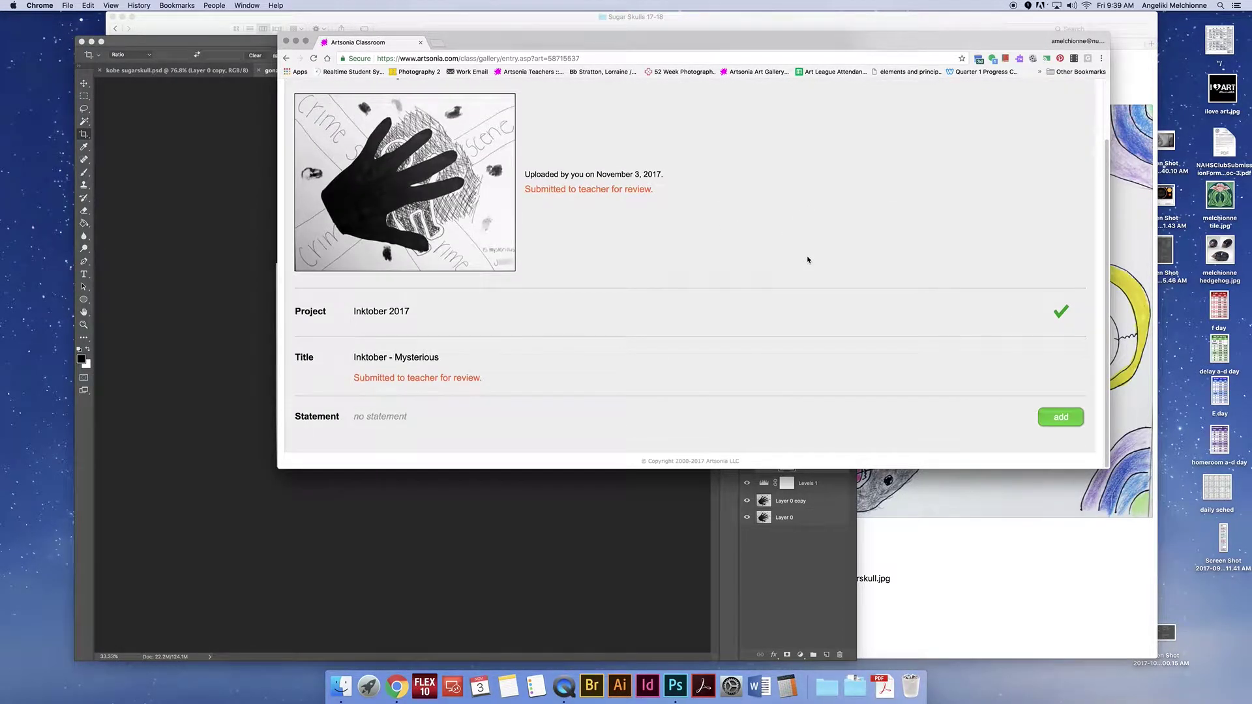
scroll(808, 260, up, 2)
mouse_move(412, 239)
scroll(557, 263, down, 2)
scroll(776, 204, up, 2)
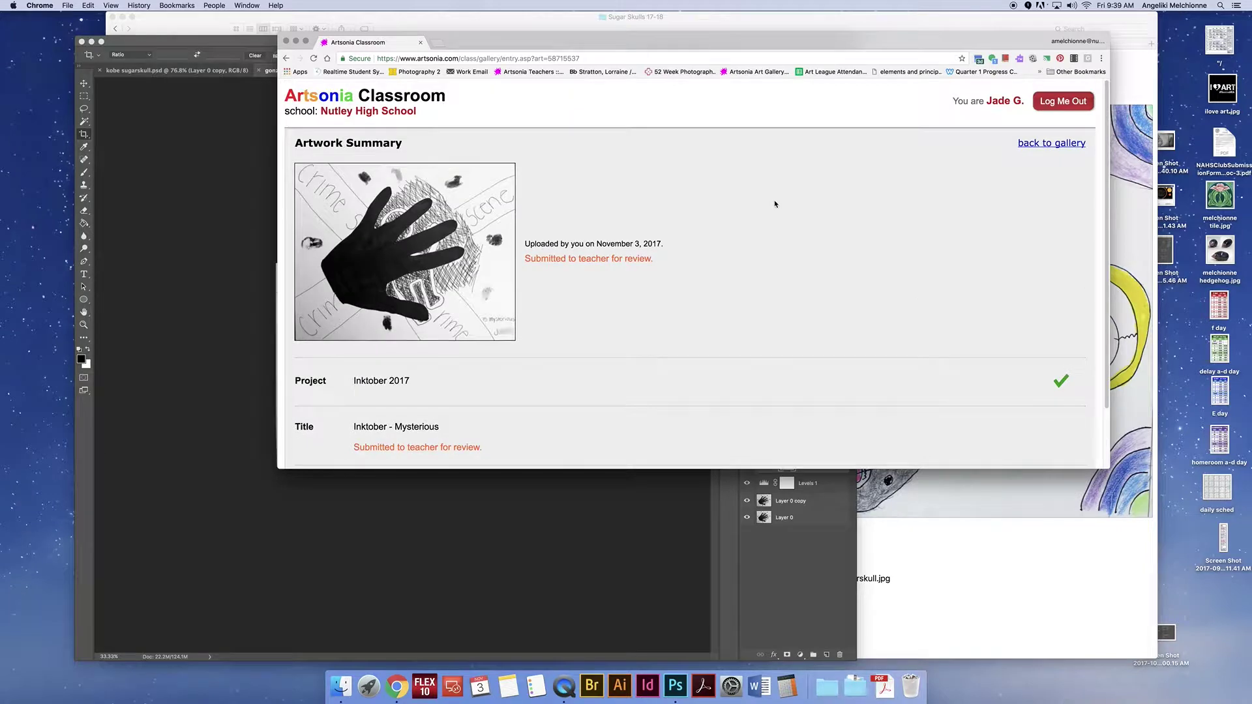
Step: Sign the current student out and open the next student's gallery by searching their first name
click(1064, 102)
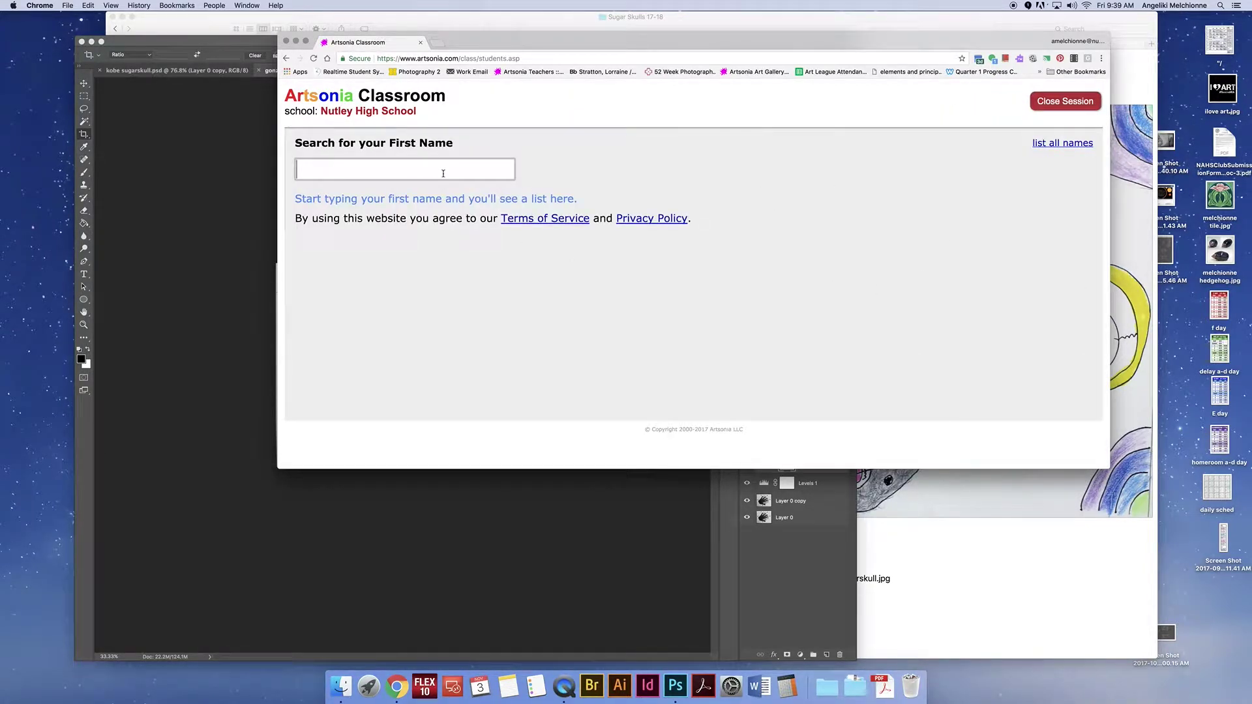
text(kobe)
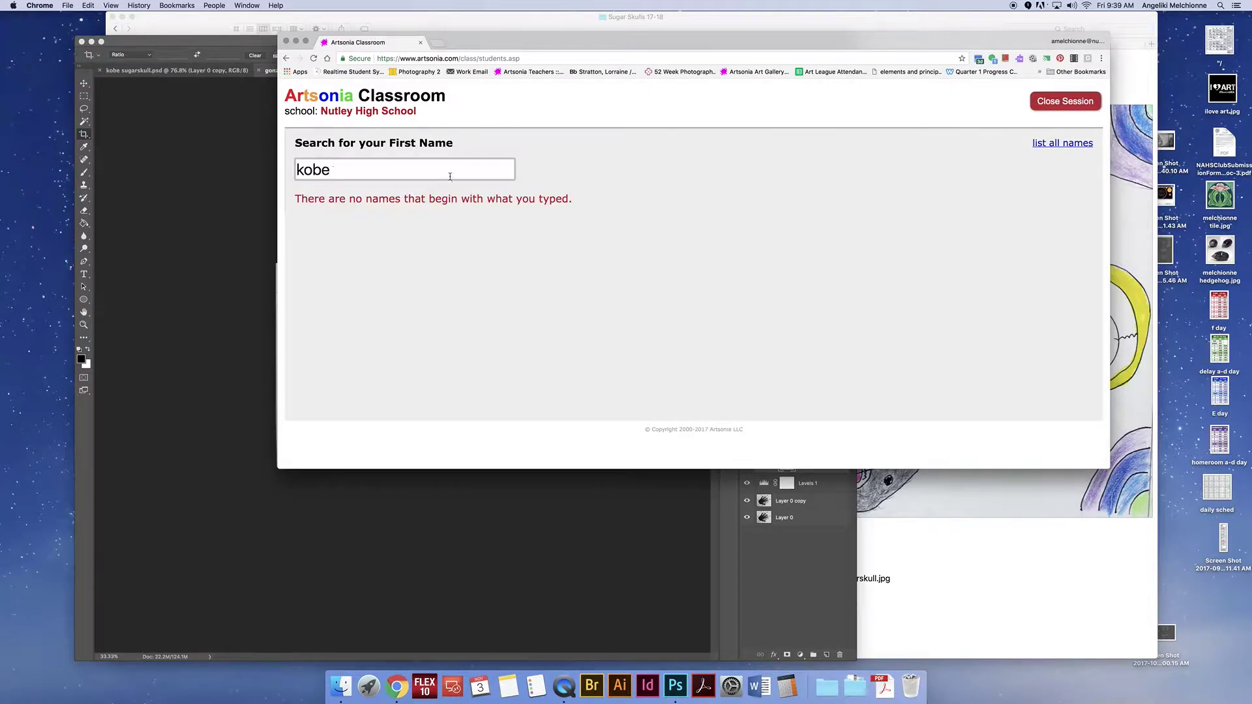
key(BackSpace)
key(BackSpace)
key(BackSpace)
key(BackSpace)
text(ivan)
click(360, 198)
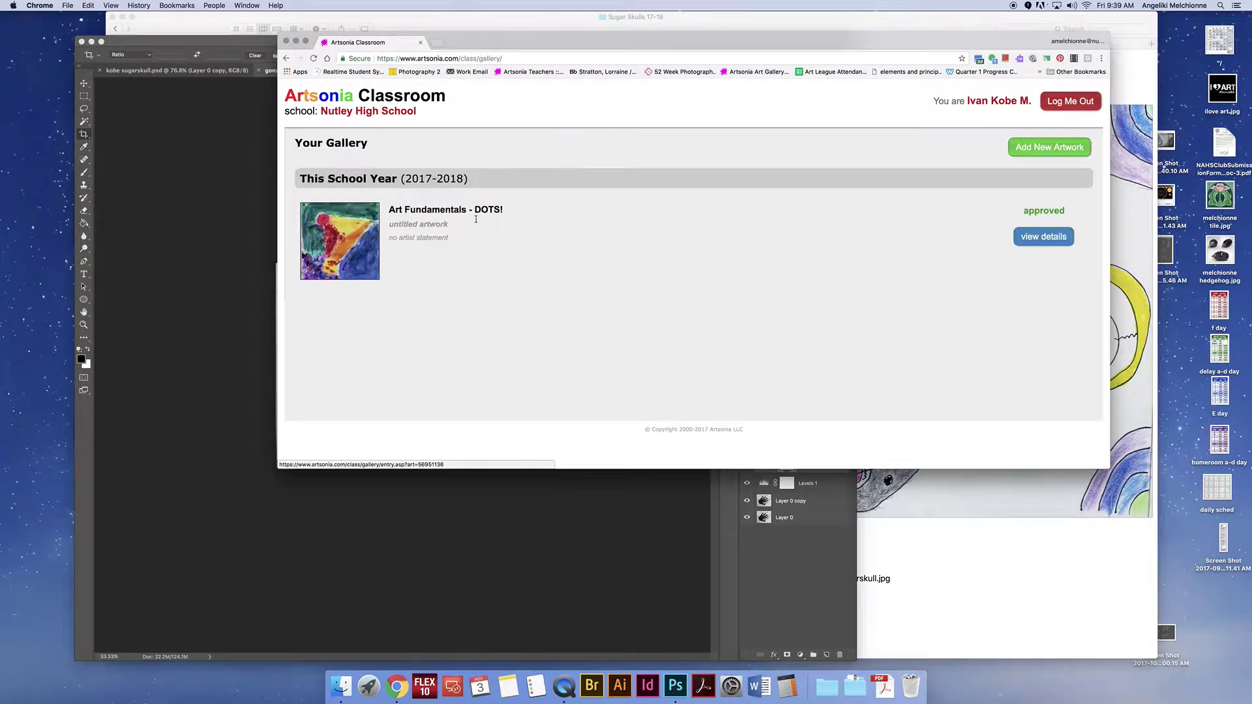
Step: Start a new Art Fundamentals - Sugar Skulls artwork and bring up the image file chooser
click(1045, 149)
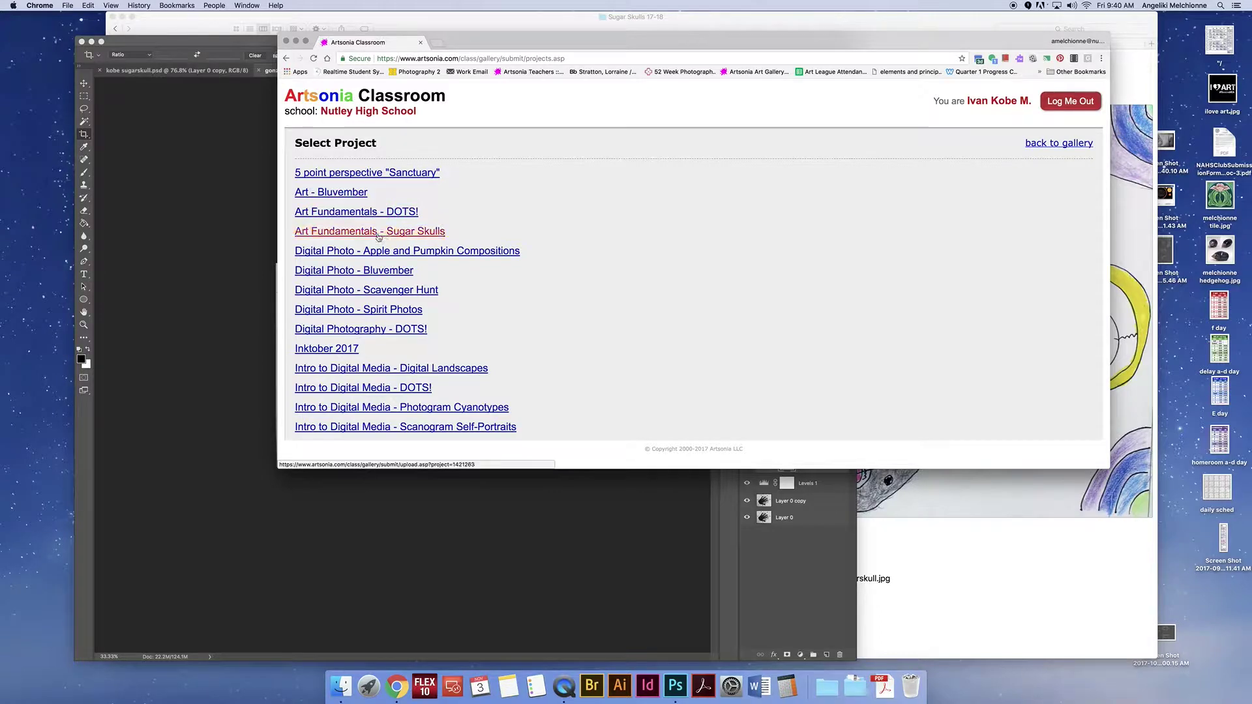
click(331, 234)
click(658, 238)
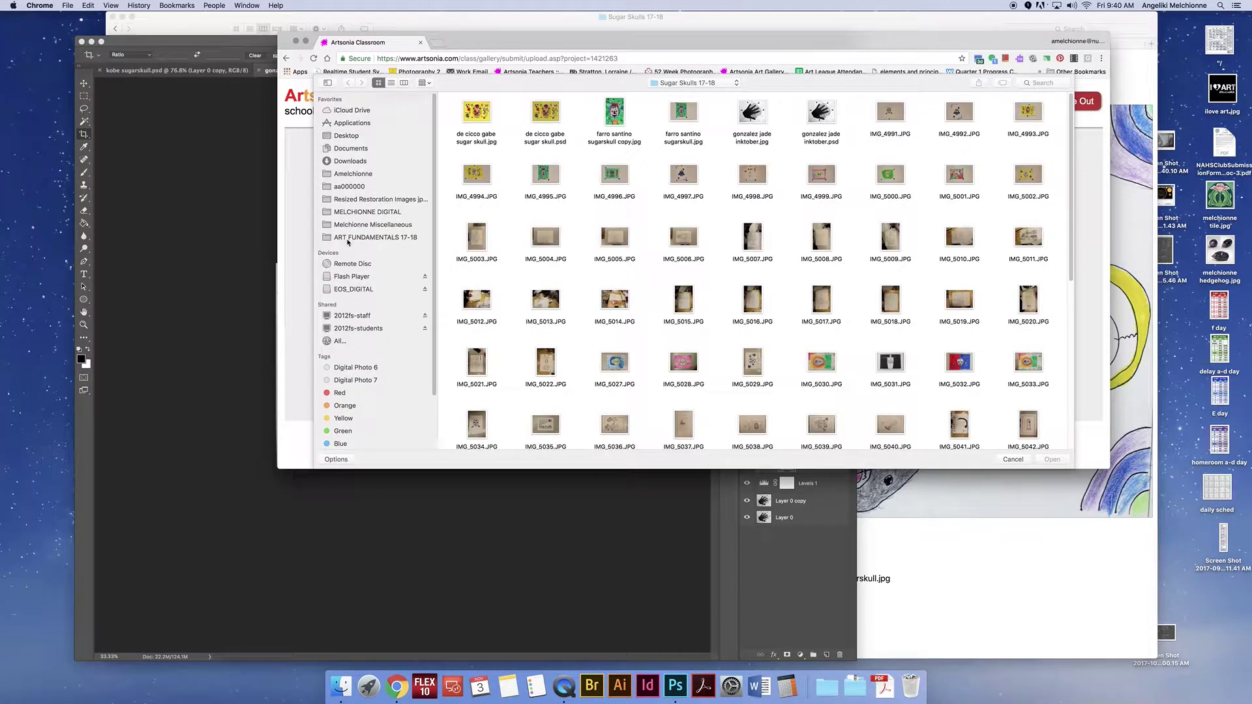
Step: Pick the student's sugar skull JPEG from ART FUNDAMENTALS 17-18 > Sugar Skulls 17-18 and upload it
click(349, 238)
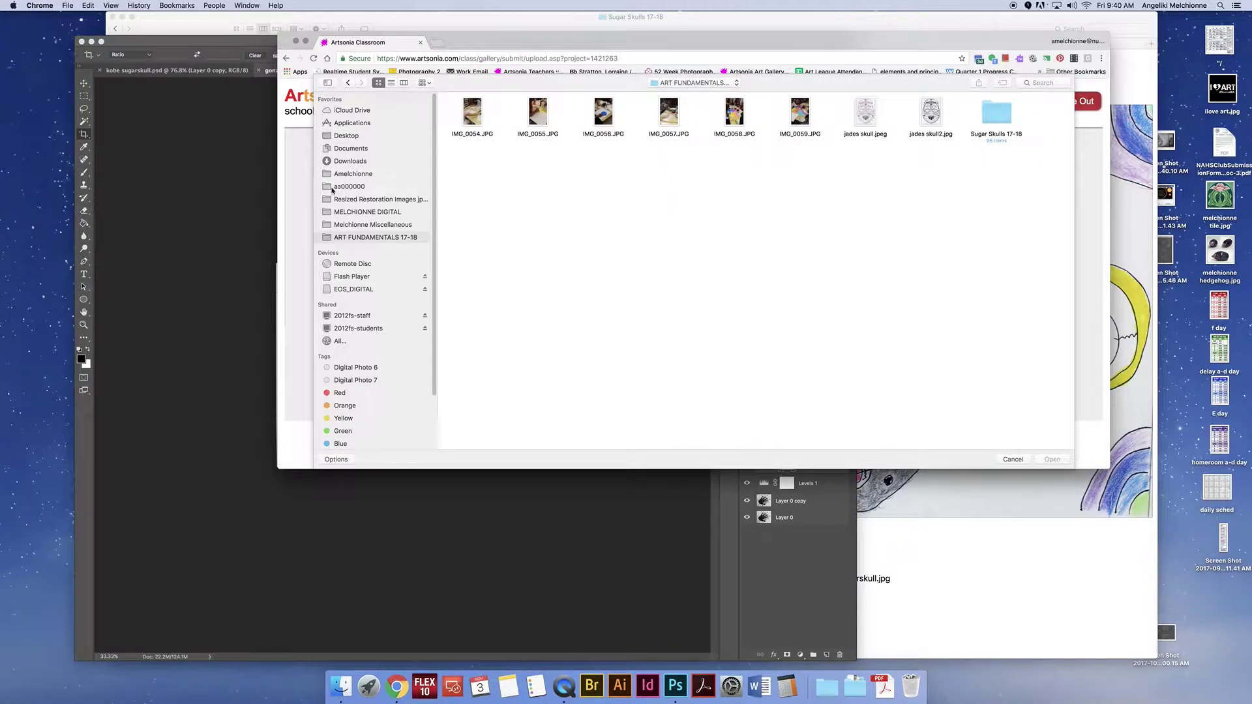
double_click(993, 118)
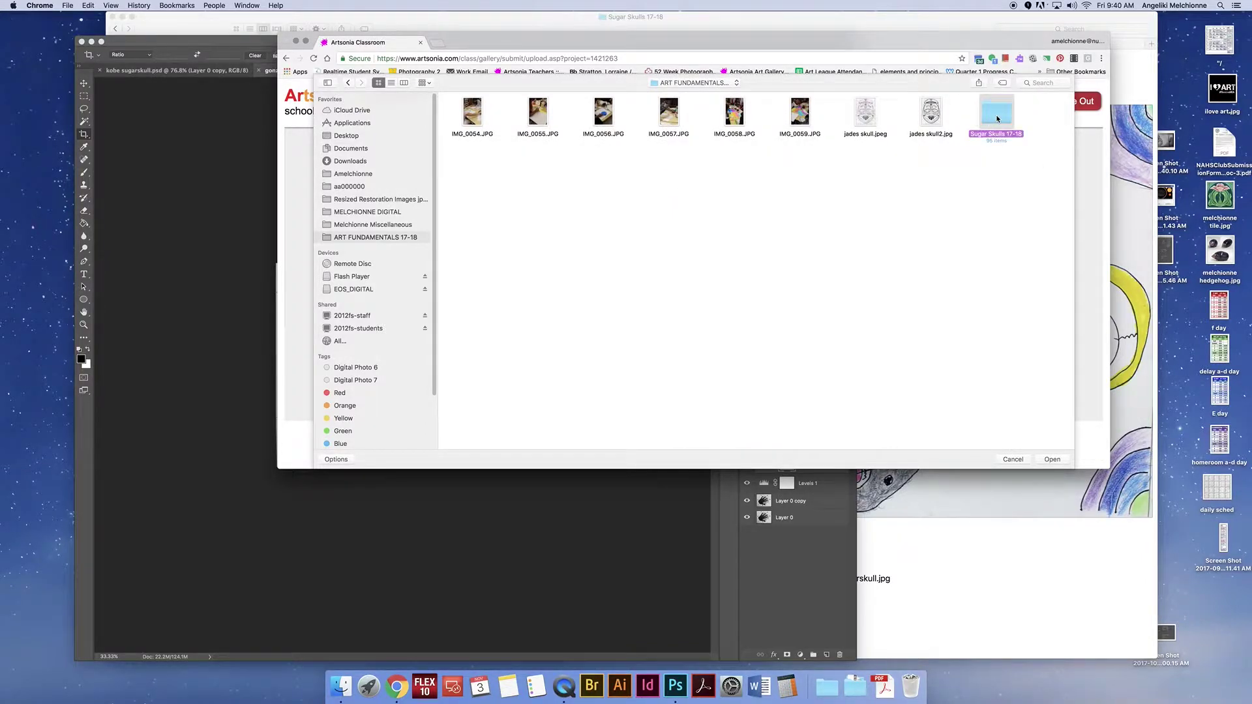
scroll(789, 215, down, 10)
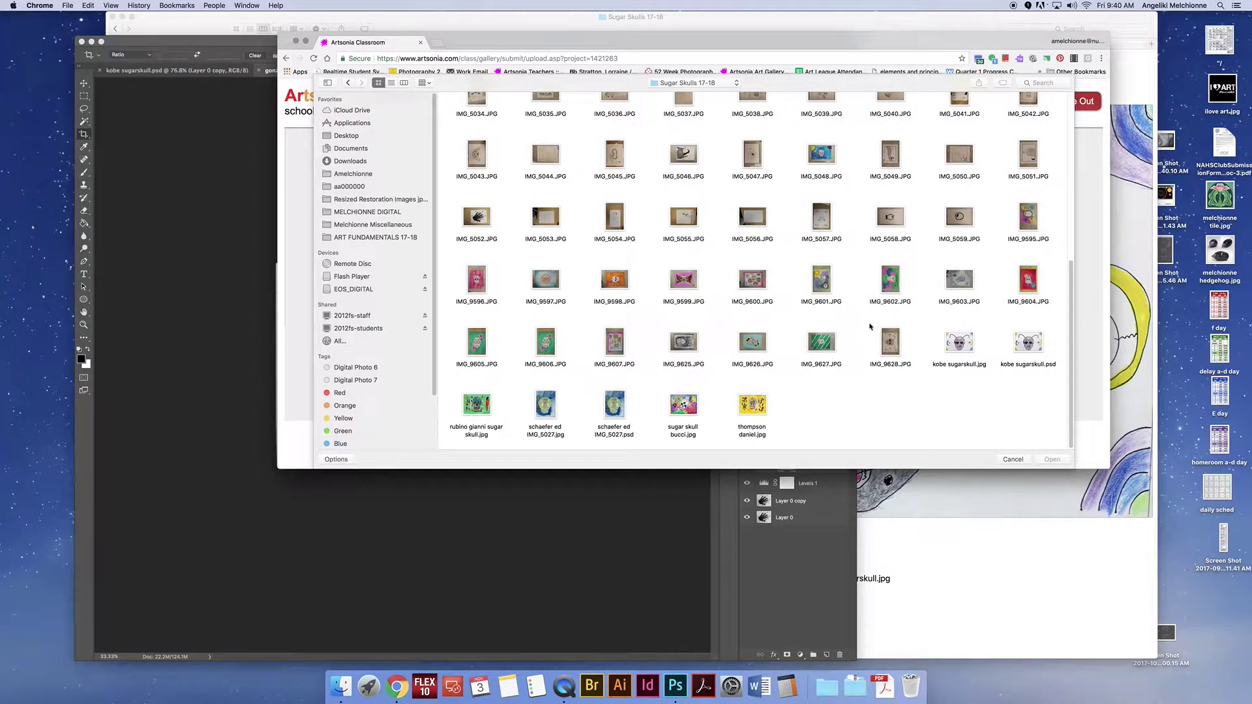
click(963, 346)
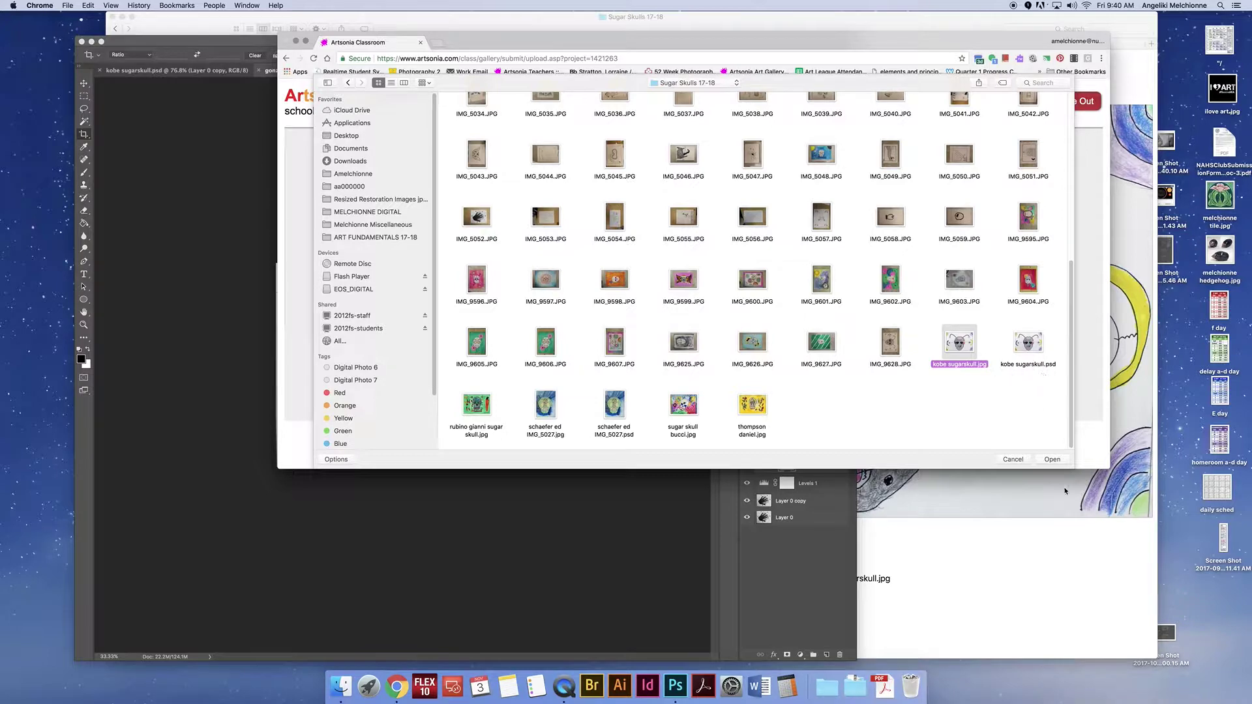
click(1053, 459)
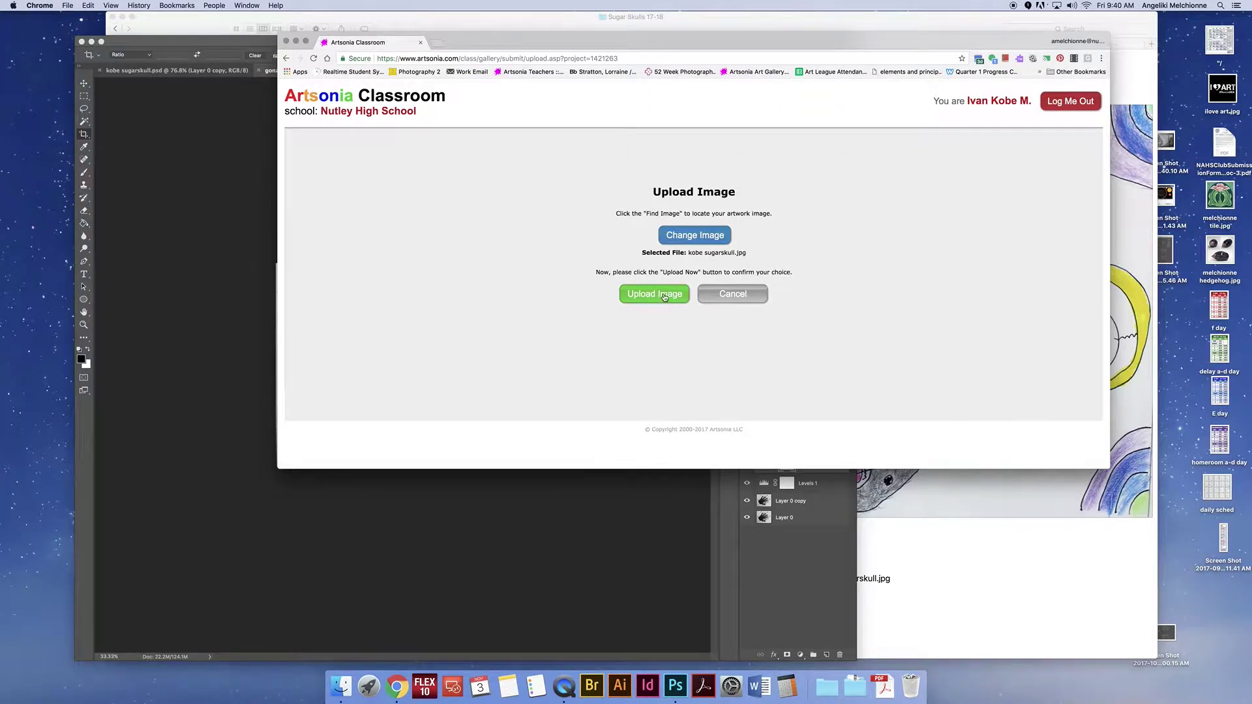
click(655, 295)
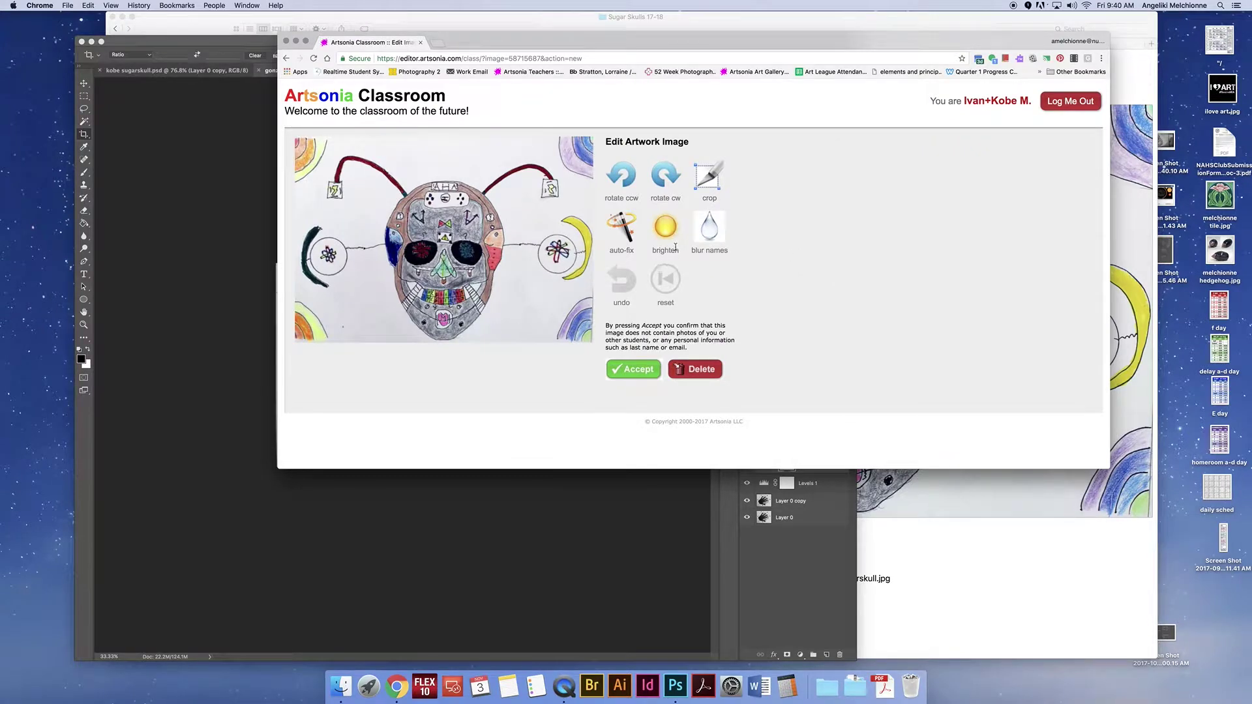
Step: Accept the sugar skull image and submit it untitled for teacher review
click(645, 373)
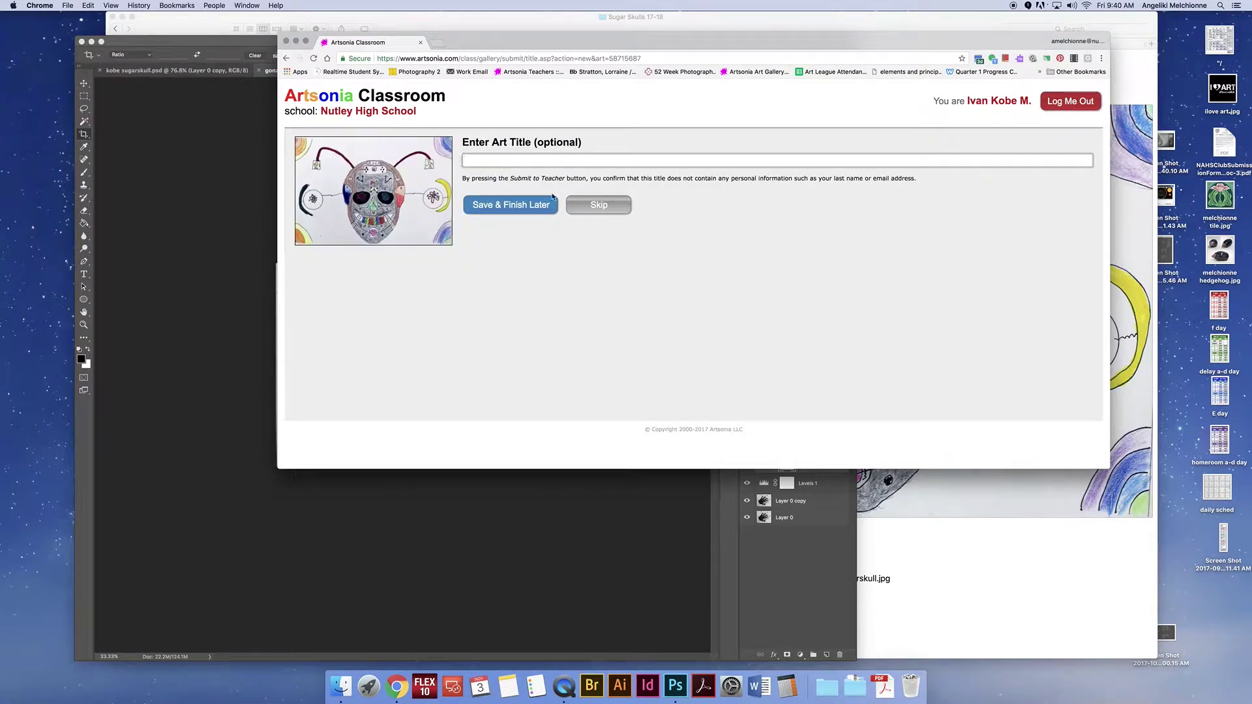
click(607, 208)
scroll(952, 353, down, 1)
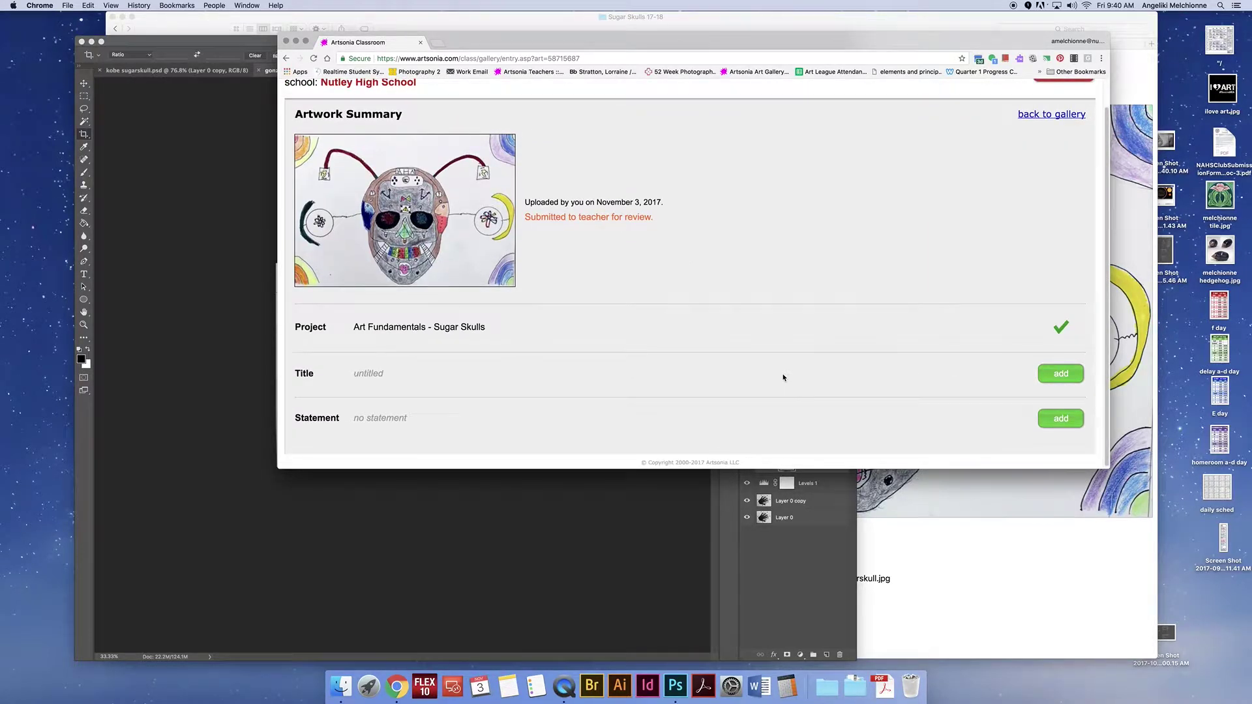
scroll(1036, 326, up, 2)
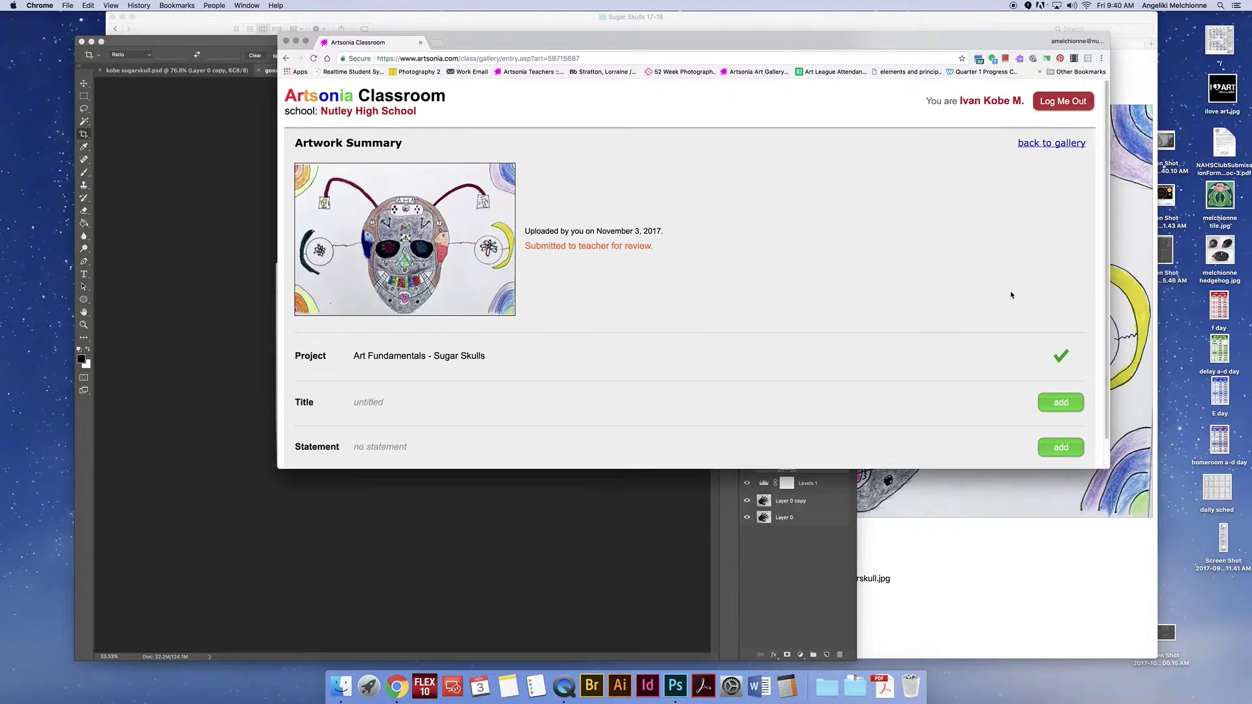
Step: Check the new Sugar Skulls artwork's details in the student's gallery
click(1051, 144)
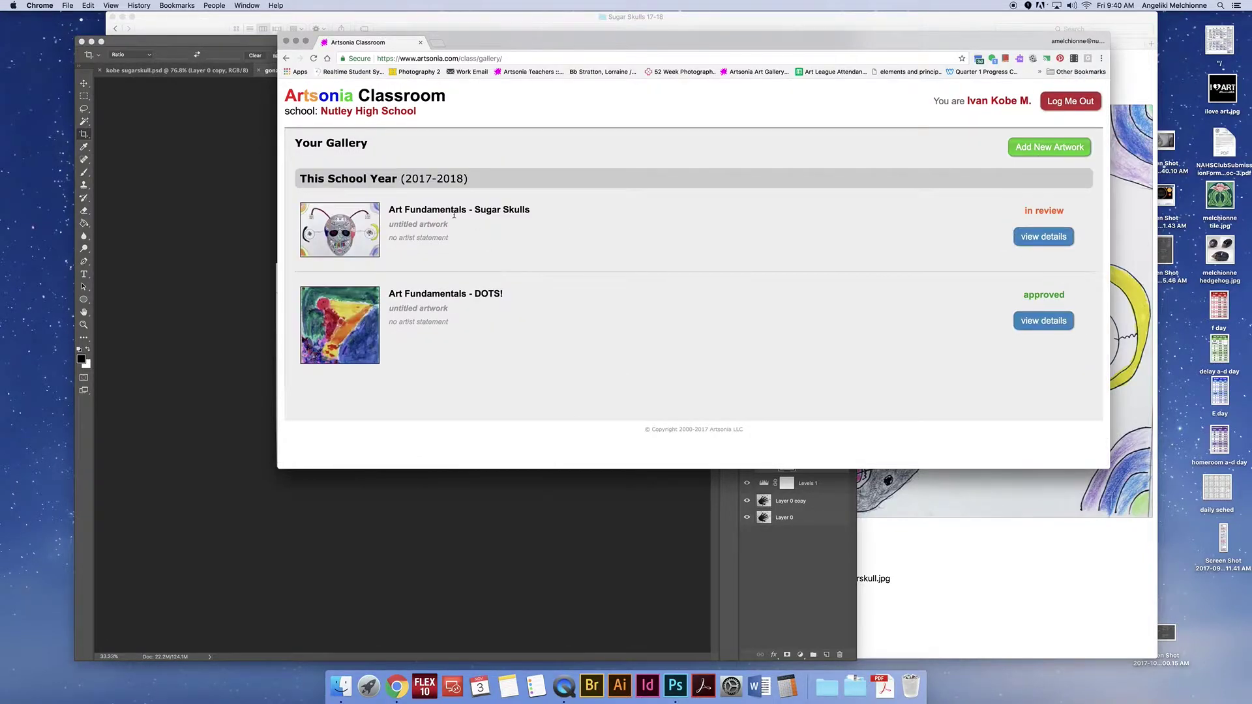
click(1039, 240)
scroll(1046, 390, down, 1)
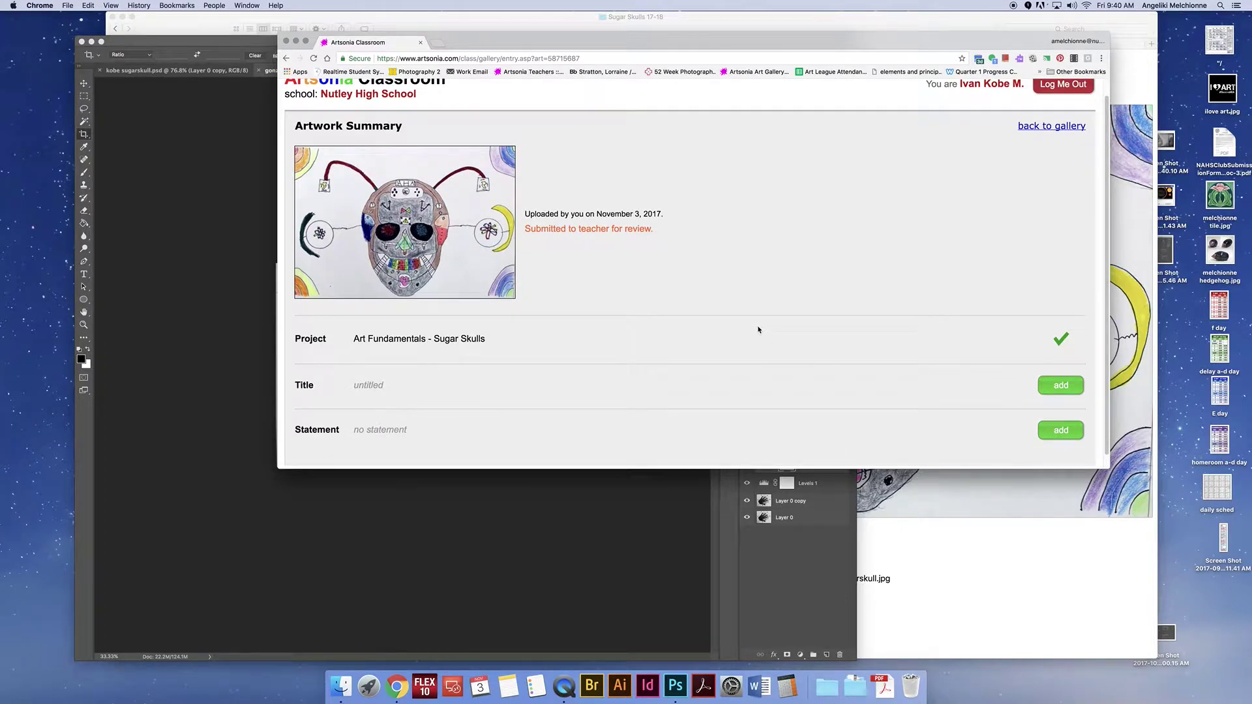
scroll(759, 330, up, 1)
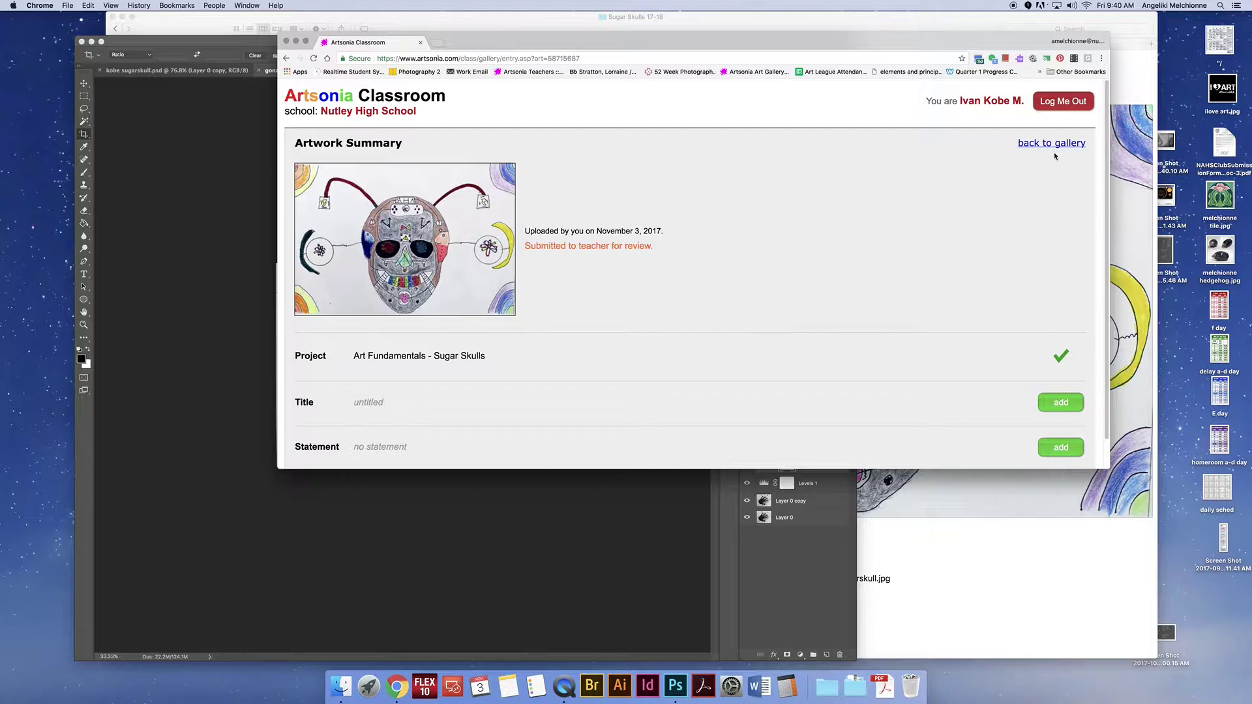
Step: Sign the student out and bring the Sugar Skulls 17-18 Finder window forward
click(1058, 107)
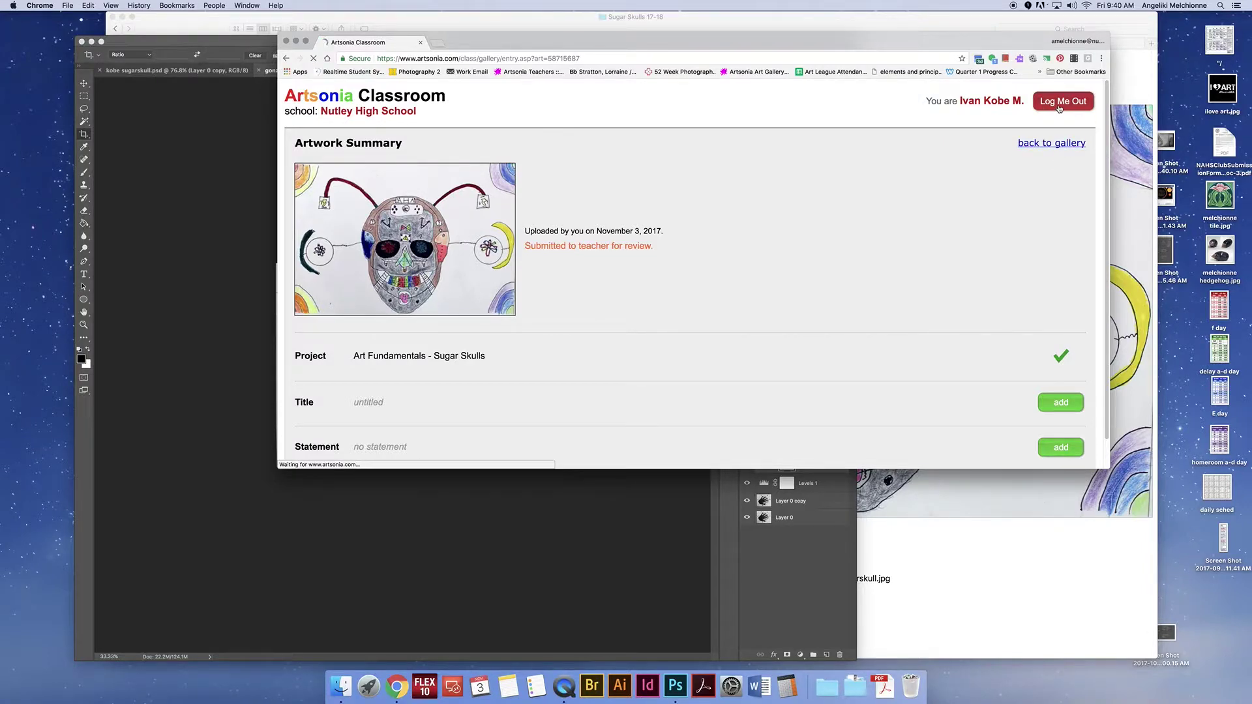
click(295, 41)
click(487, 28)
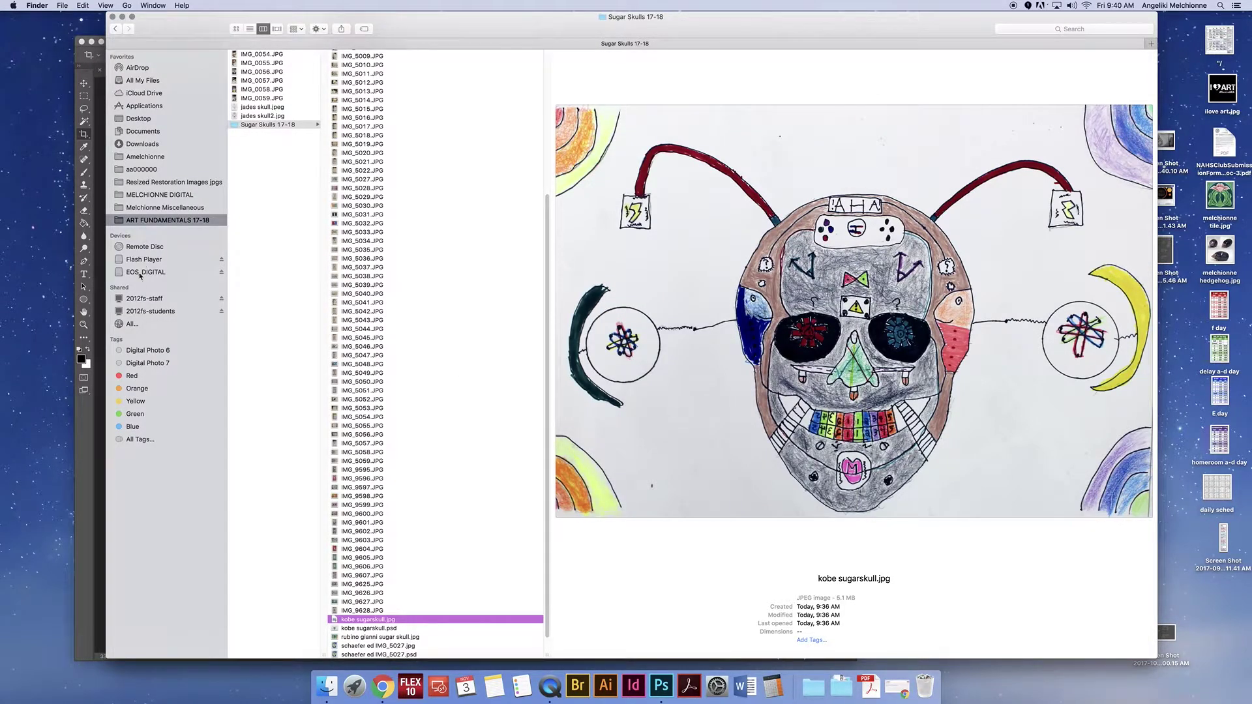
Step: Open Students on the 2012fs-students share, jump to the student's ID-named folder, and drag it toward the sidebar
click(142, 312)
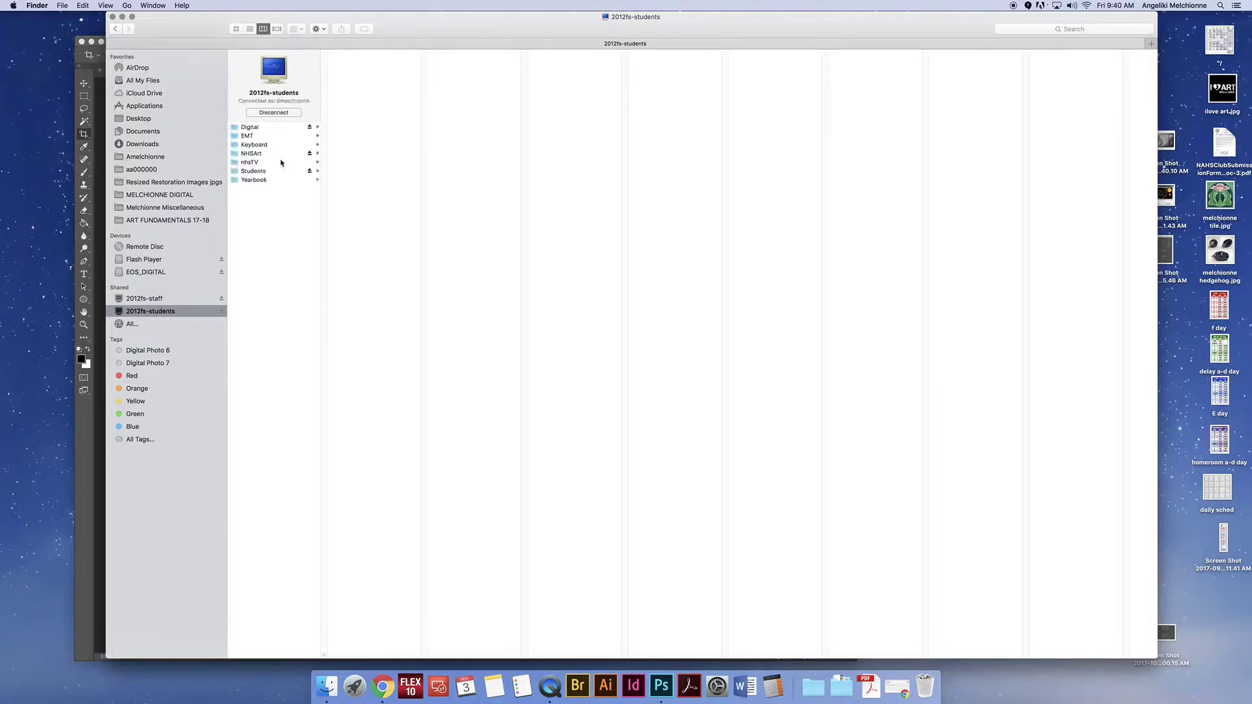
click(264, 173)
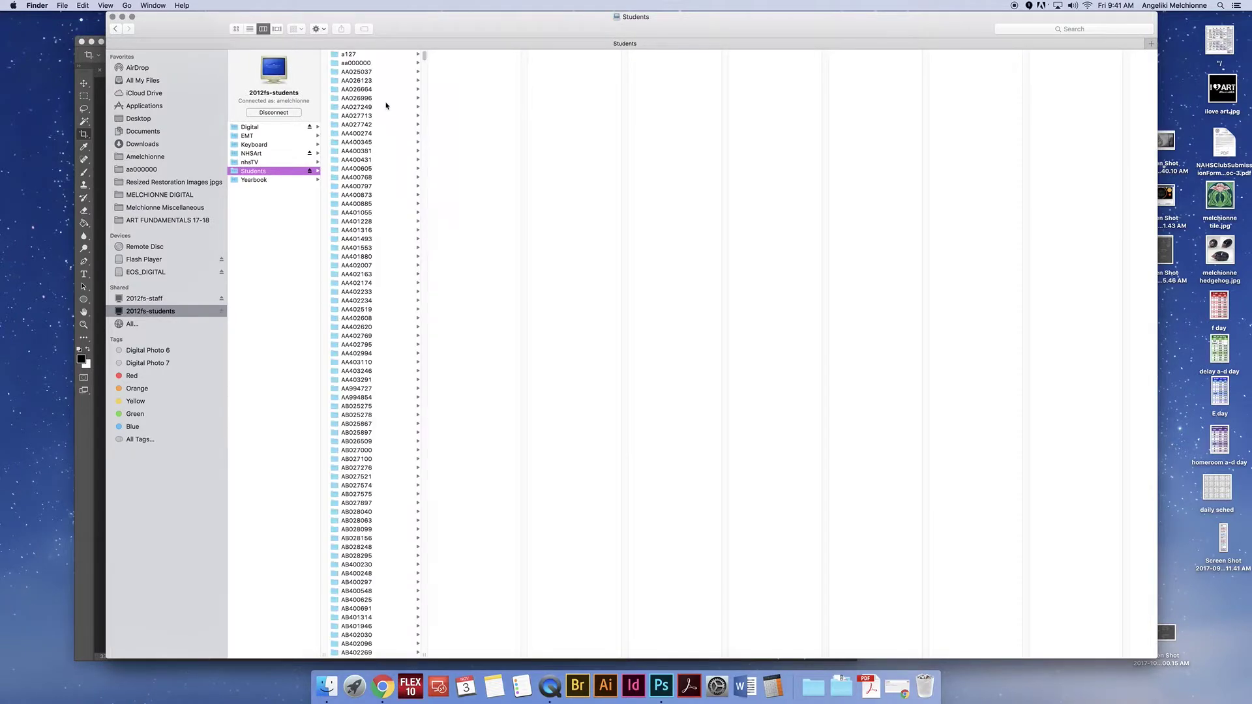
scroll(383, 368, down, 20)
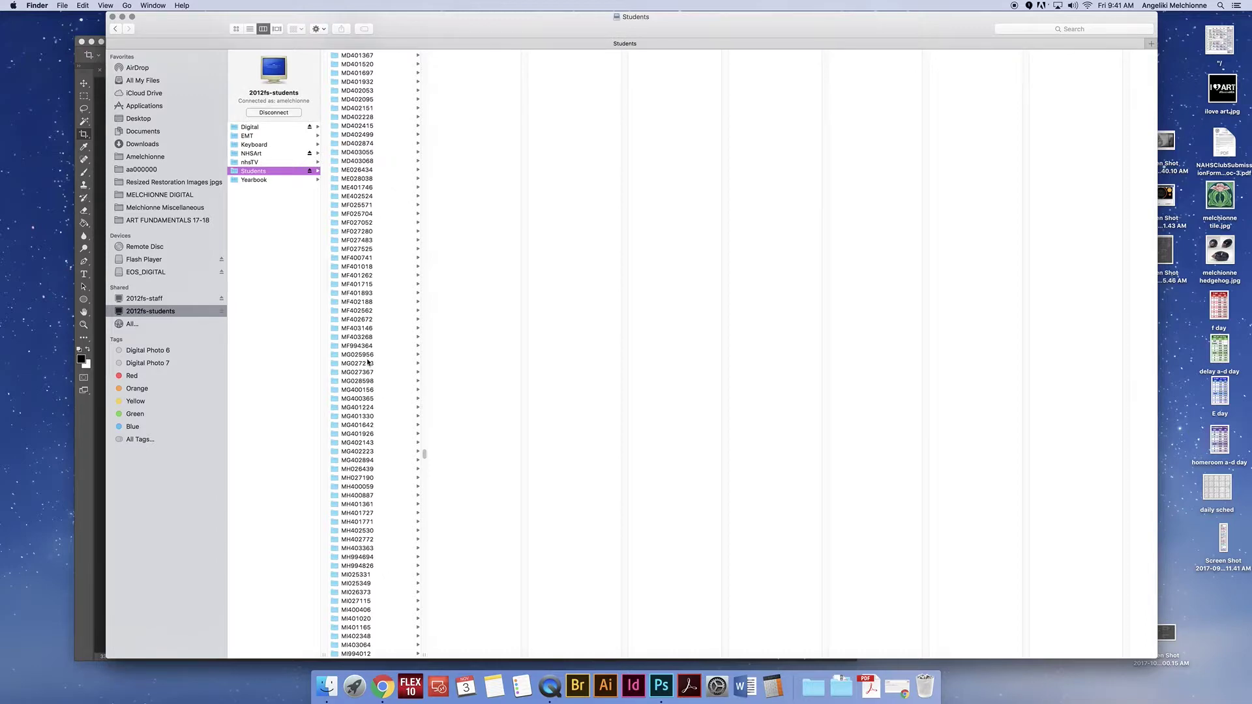
text(jg)
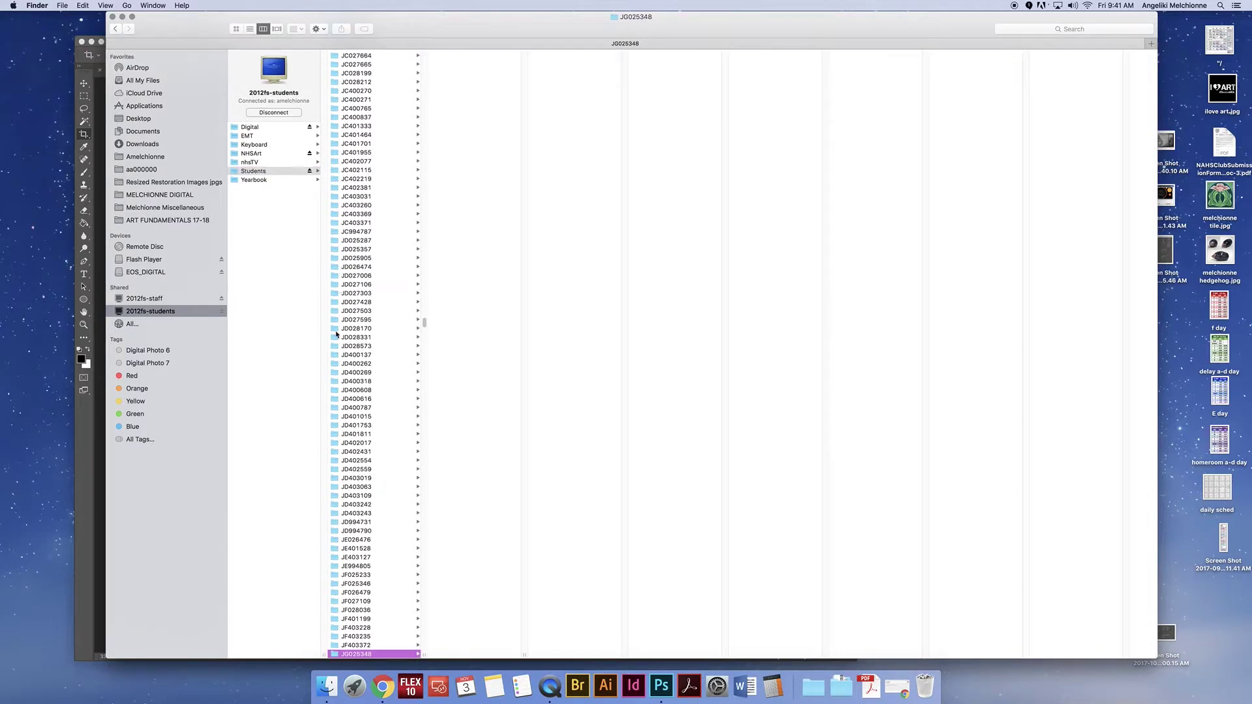
scroll(355, 464, down, 2)
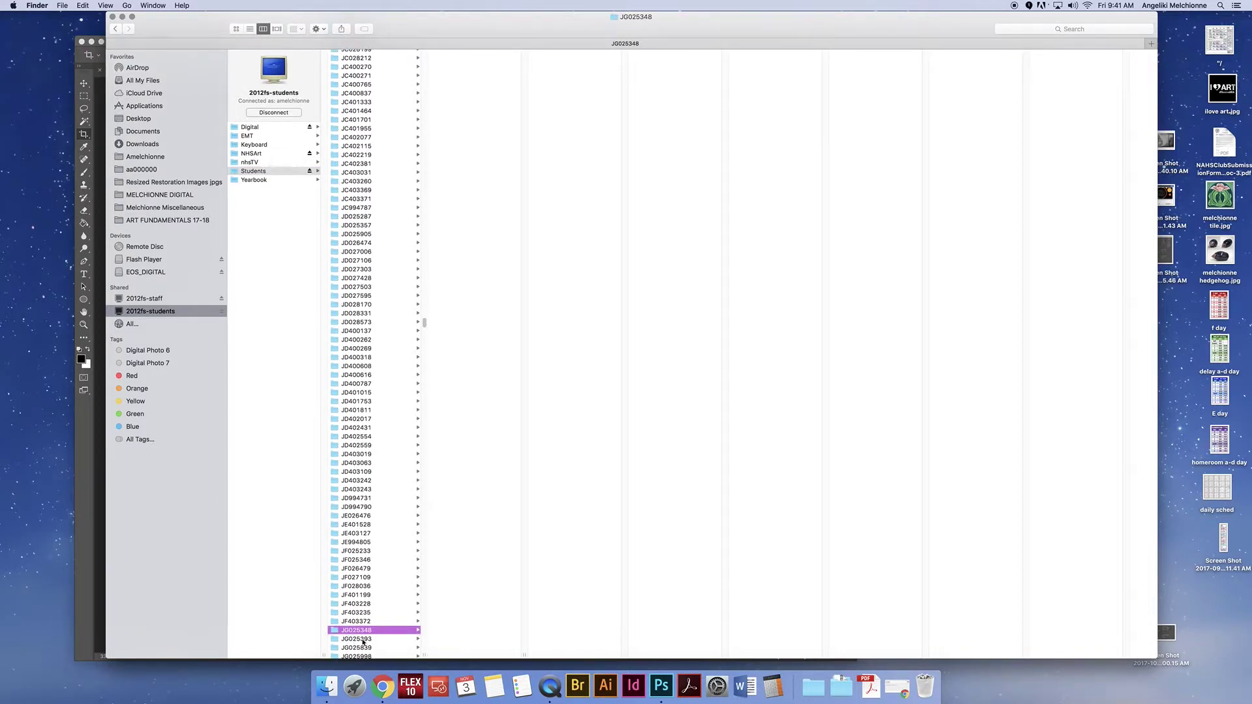
scroll(366, 623, down, 10)
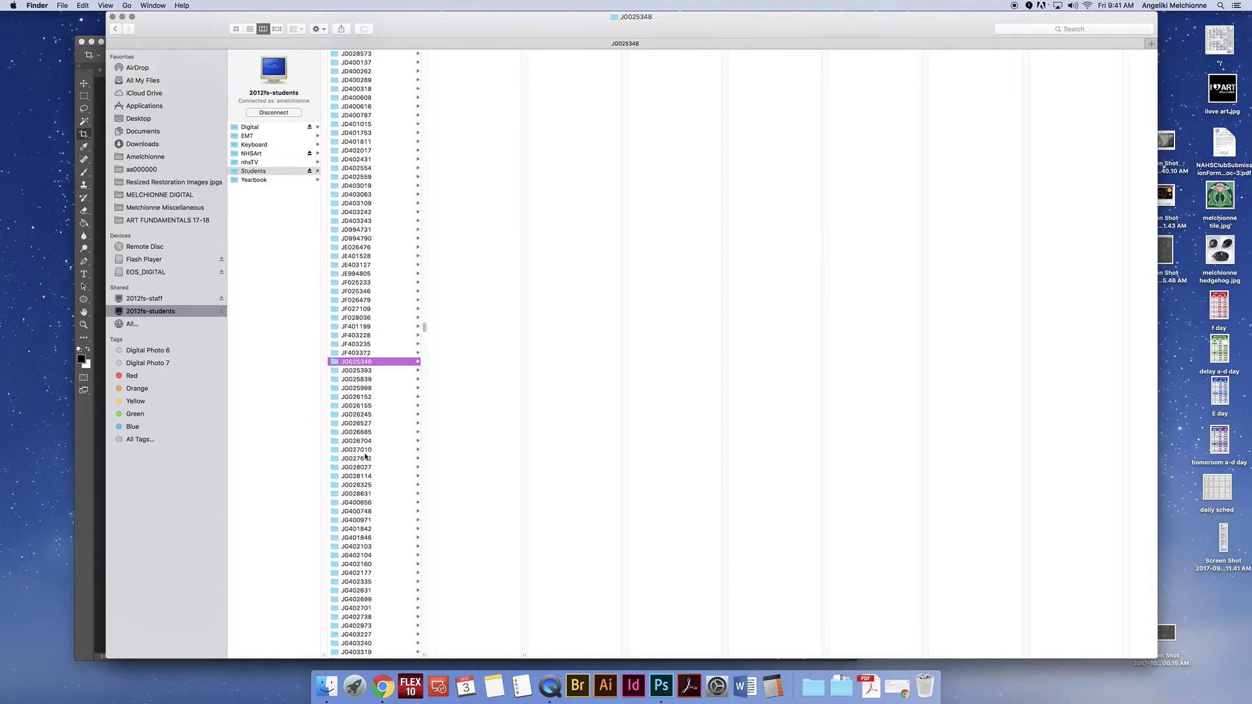
mouse_move(340, 362)
mouse_down()
mouse_move(313, 248)
mouse_move(182, 232)
mouse_move(344, 364)
mouse_up()
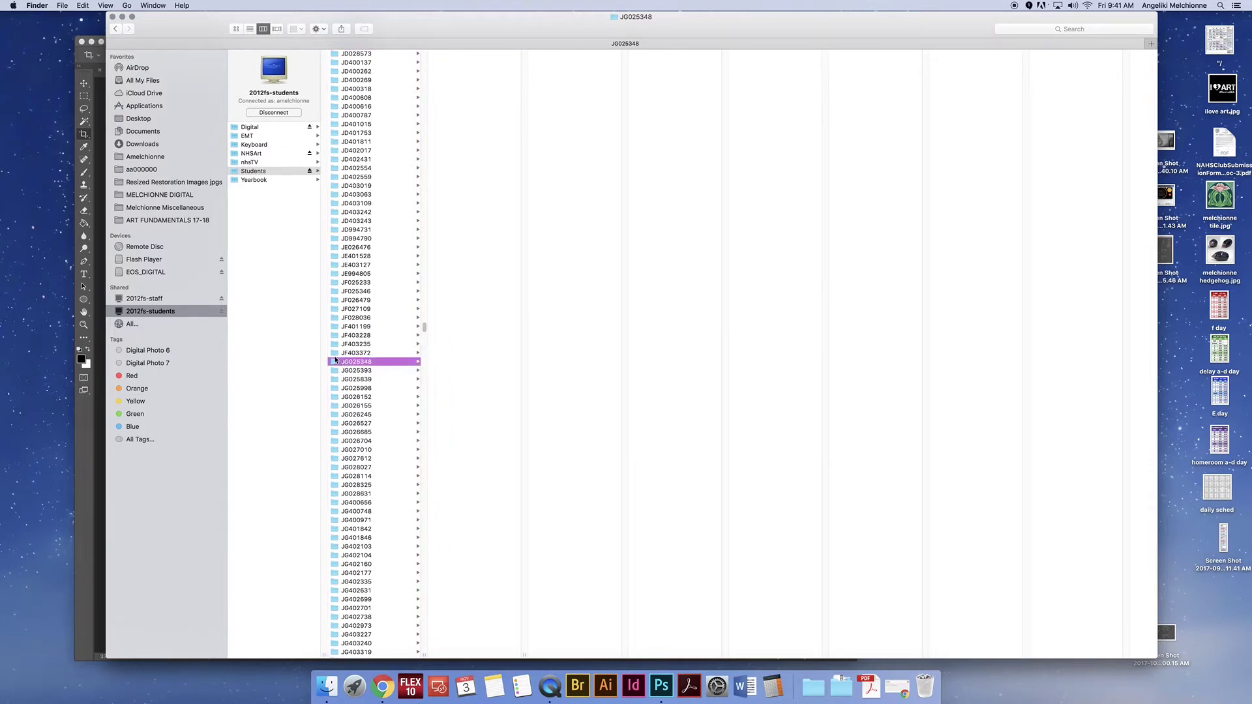